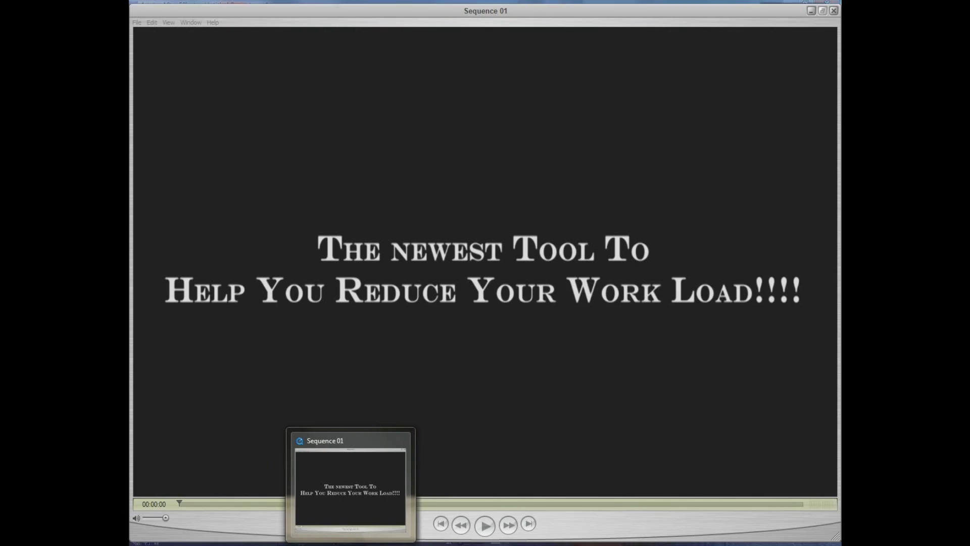
Play the finished Sequence 01 video to preview the completed commercial.
click(404, 485)
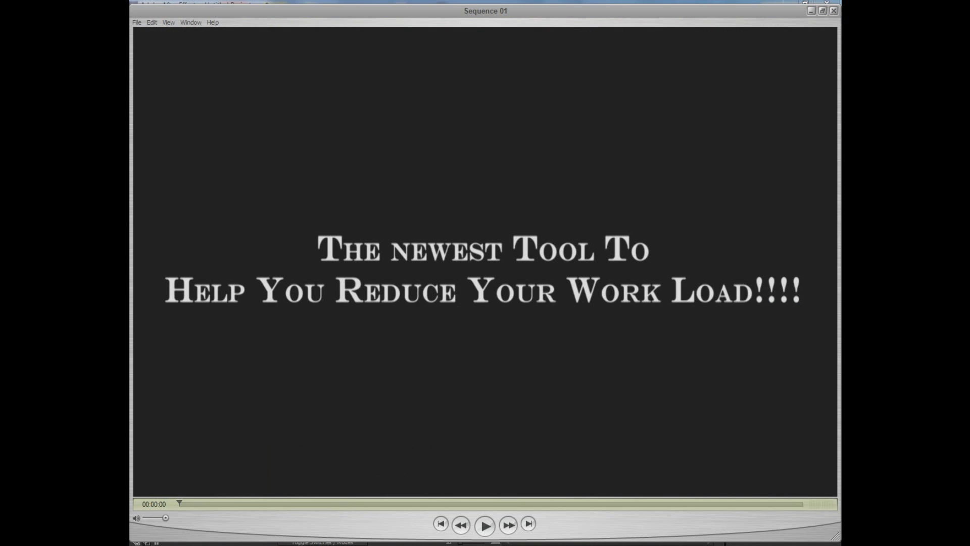
click(489, 530)
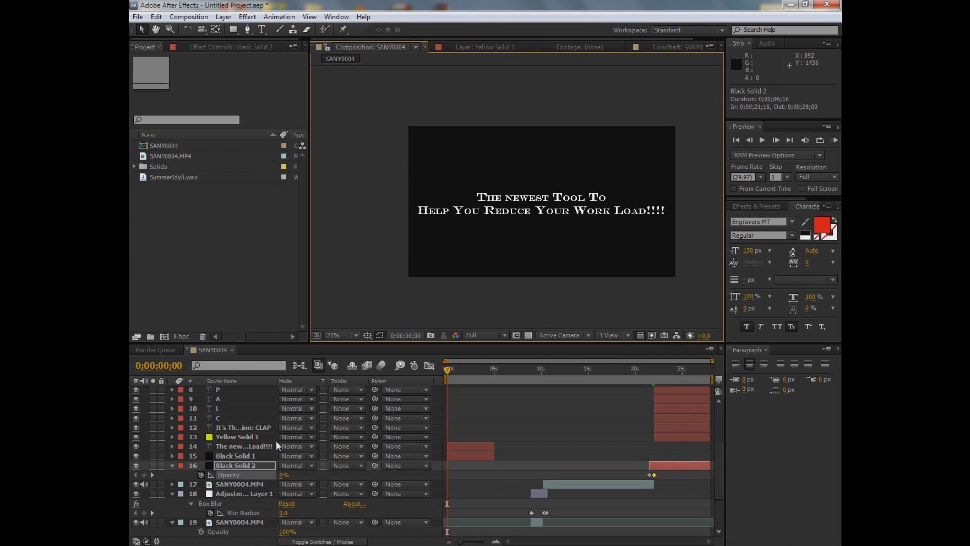
Collapse the expanded properties of the audio, solid, adjustment and video layers in the SANY0004 timeline.
click(220, 427)
scroll(260, 469, down, 3)
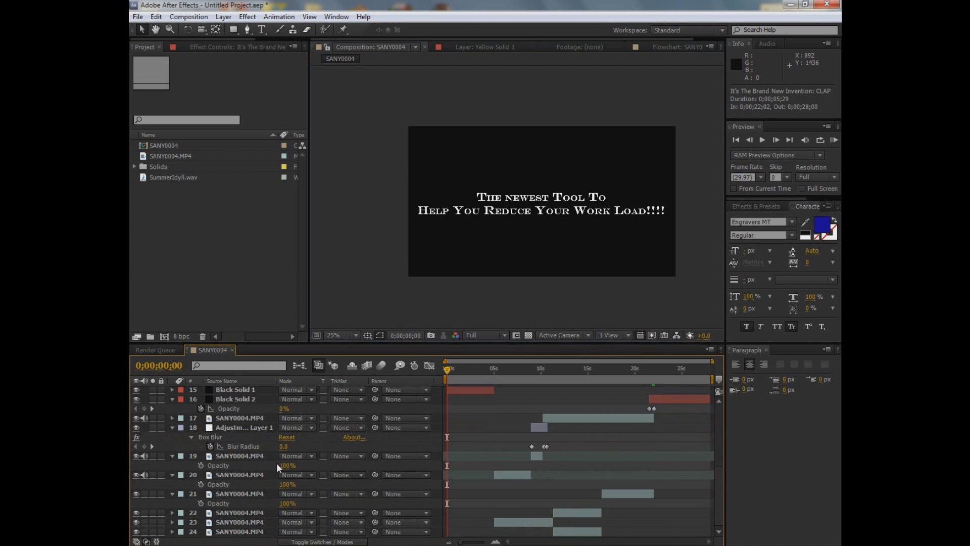
scroll(277, 463, up, 5)
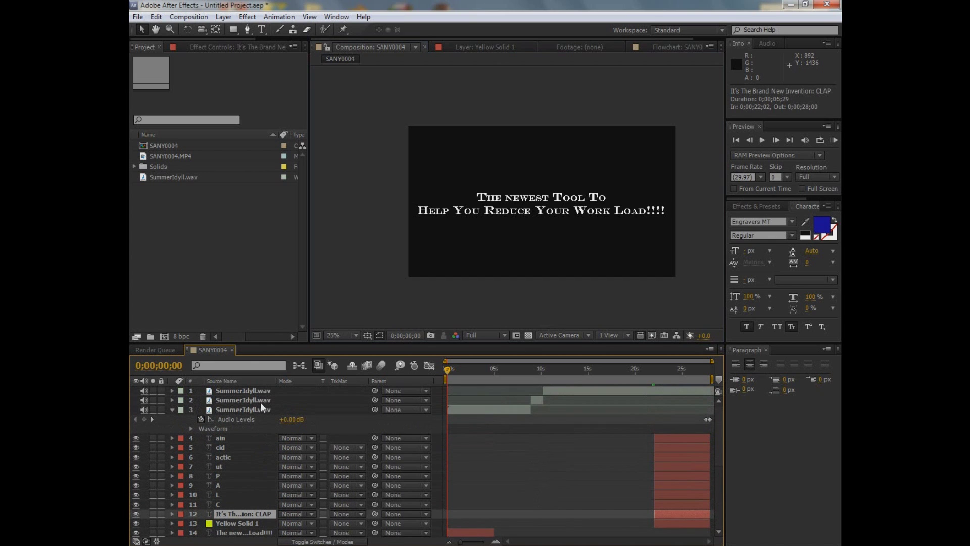
scroll(177, 436, down, 5)
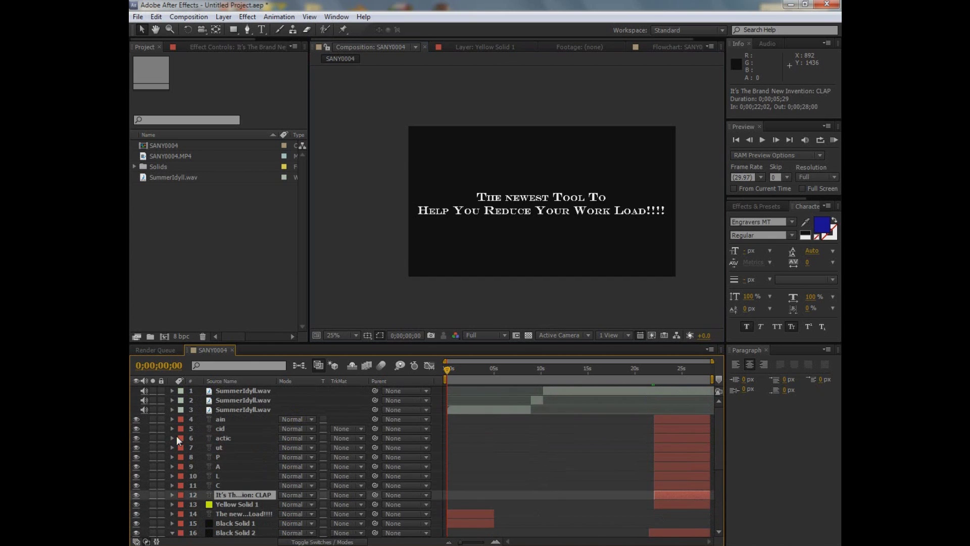
click(173, 492)
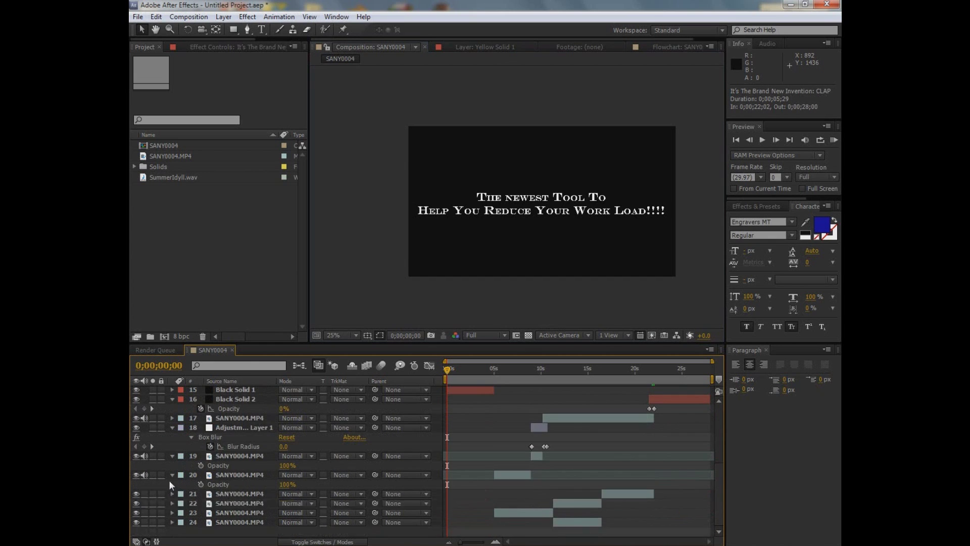
click(172, 483)
click(172, 474)
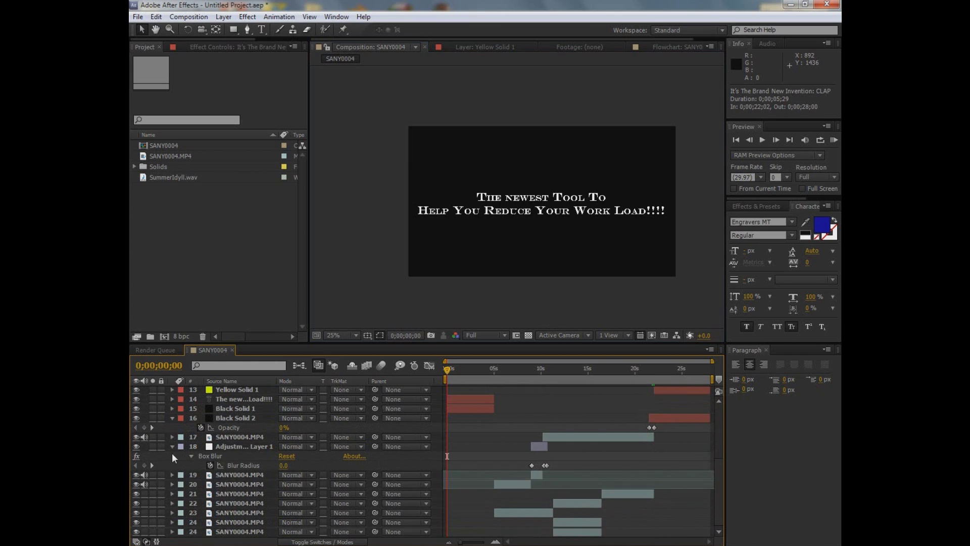
click(172, 455)
click(171, 446)
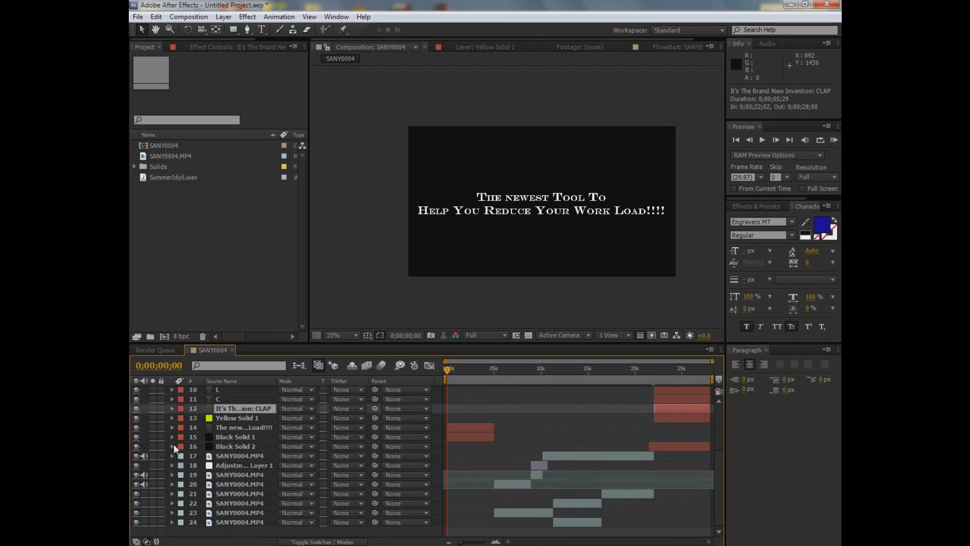
Examine how the SANY0004 composition is built from its audio, text, solid, adjustment and video layers.
scroll(605, 396, up, 3)
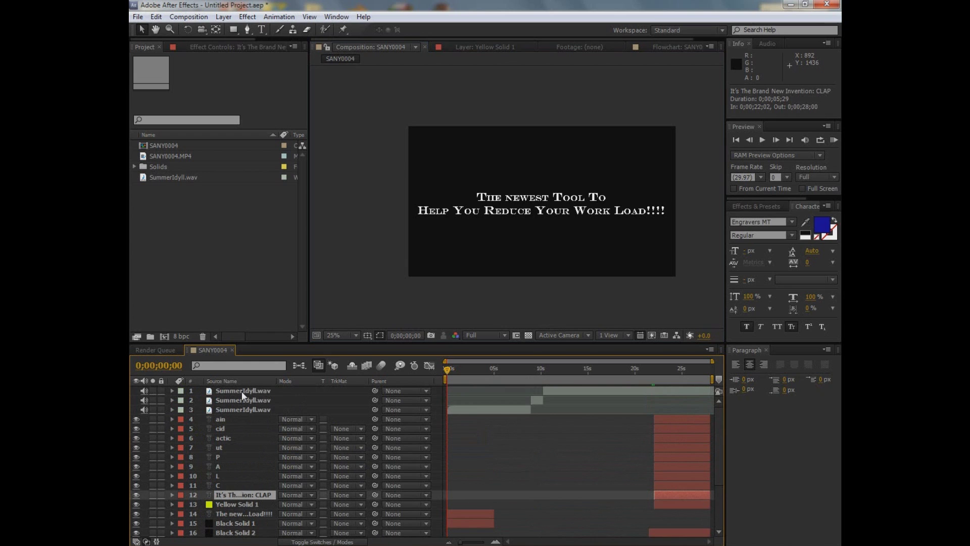
click(238, 390)
click(241, 400)
click(244, 418)
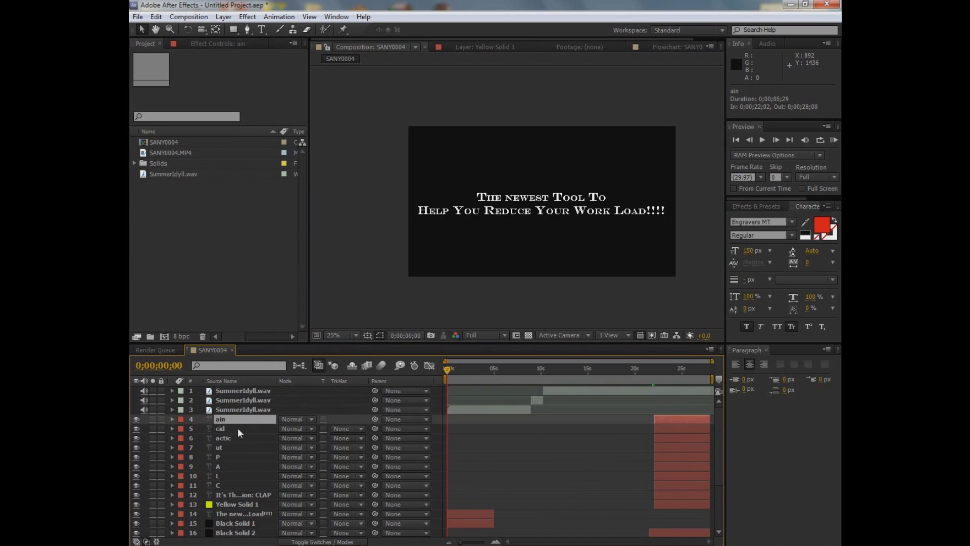
click(237, 447)
scroll(240, 477, down, 3)
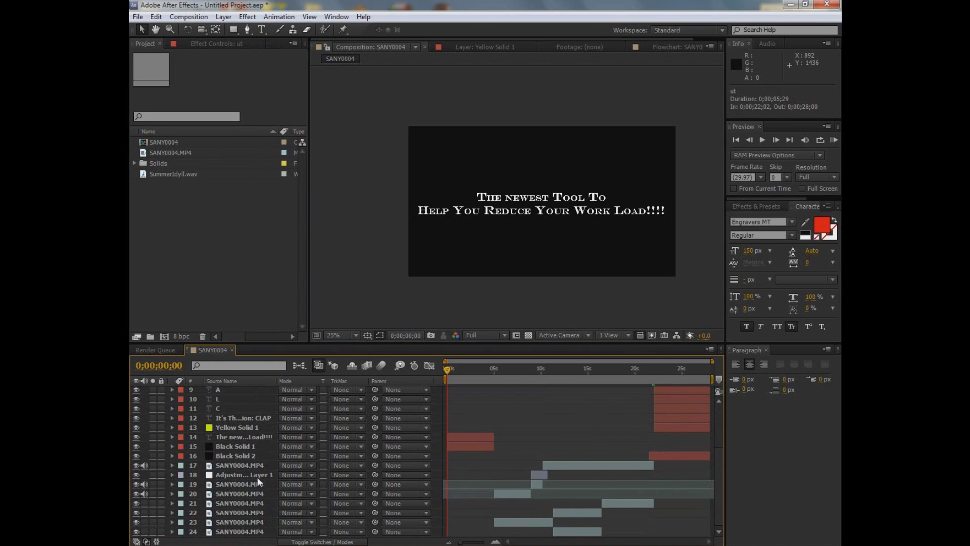
click(257, 477)
click(247, 447)
click(248, 429)
click(259, 505)
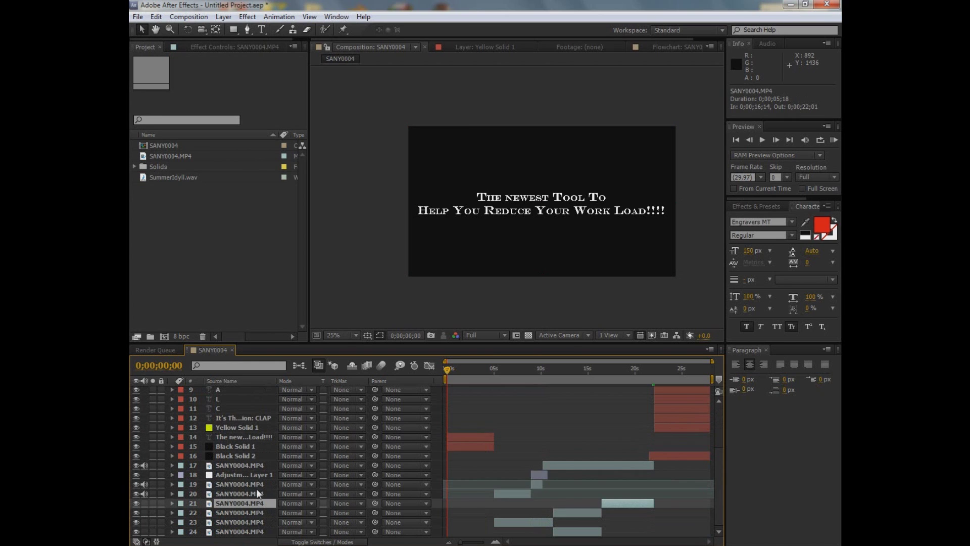
Open the SANY0004.MP4 source footage in the footage viewer and scrub through the raw clip.
click(245, 298)
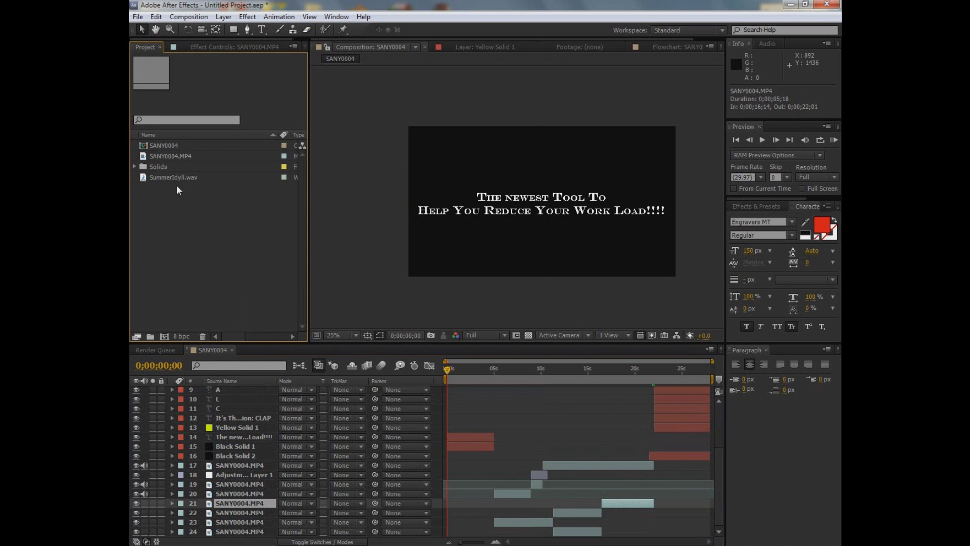
double_click(172, 156)
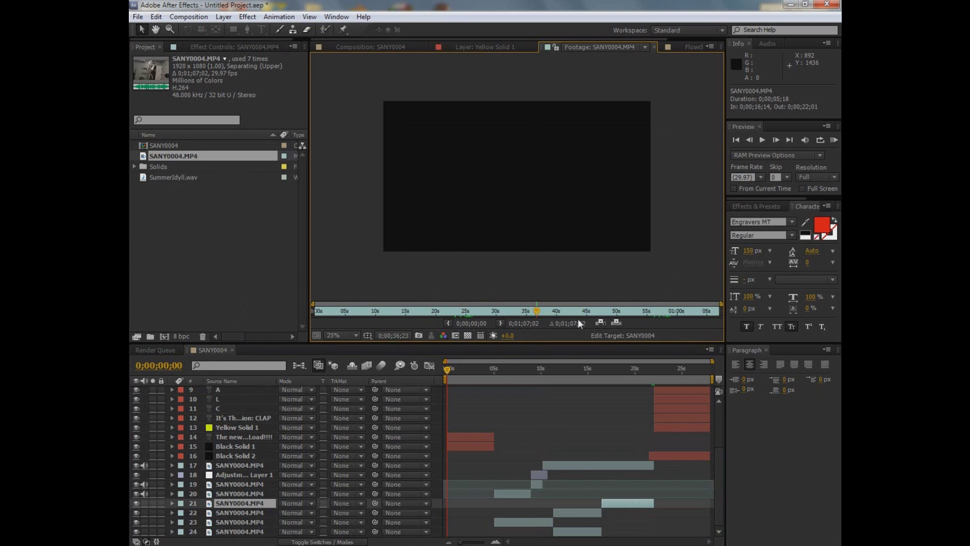
click(424, 310)
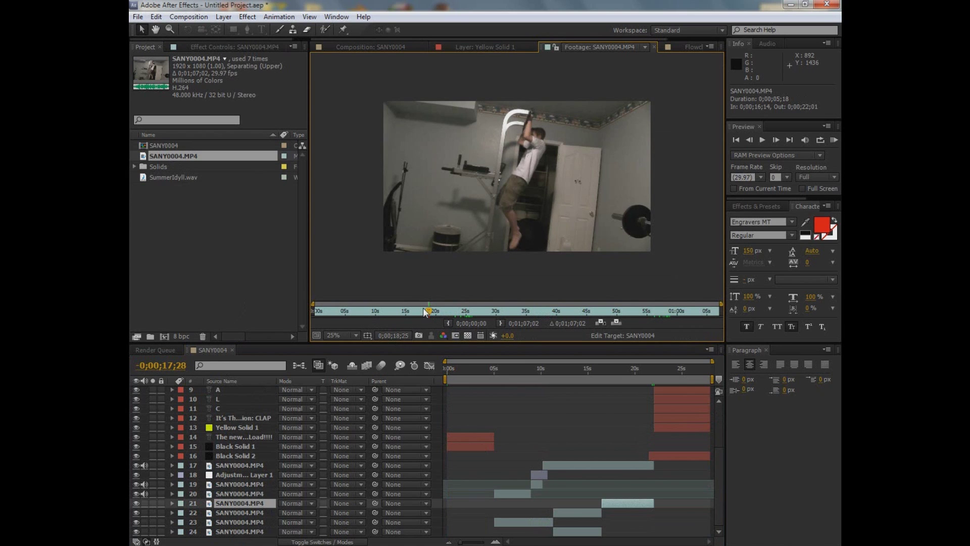
click(319, 310)
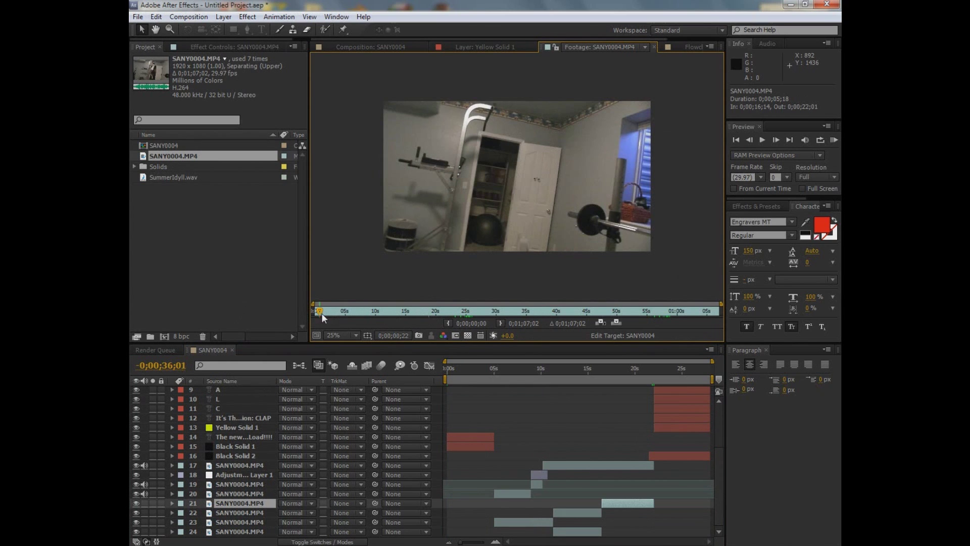
click(445, 311)
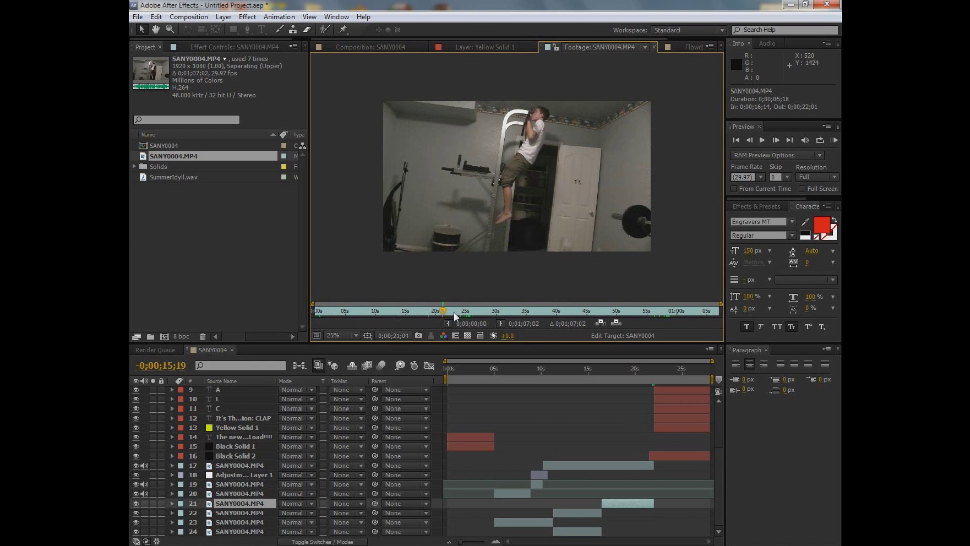
drag(443, 310, 493, 311)
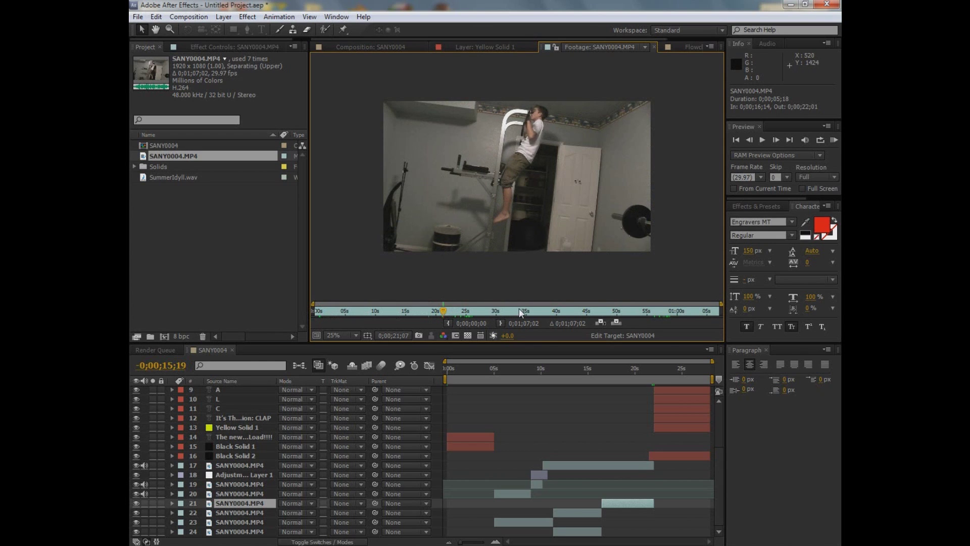
click(624, 311)
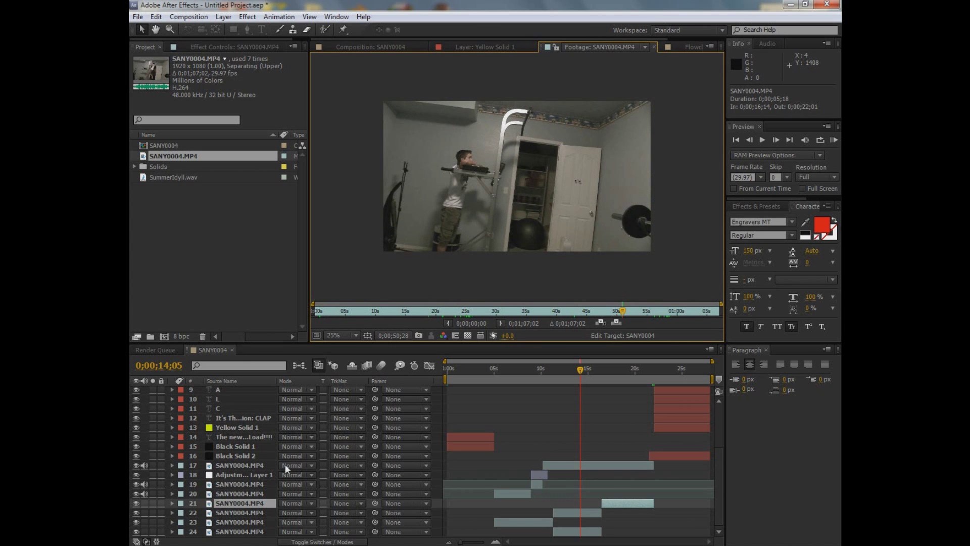
Create a new composition from the SANY0004.MP4 footage.
scroll(249, 467, up, 3)
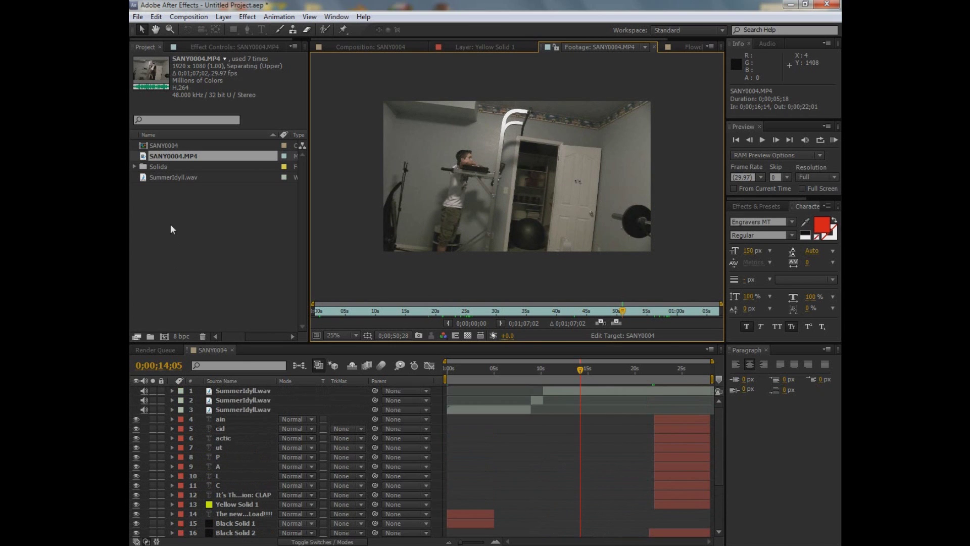
click(166, 154)
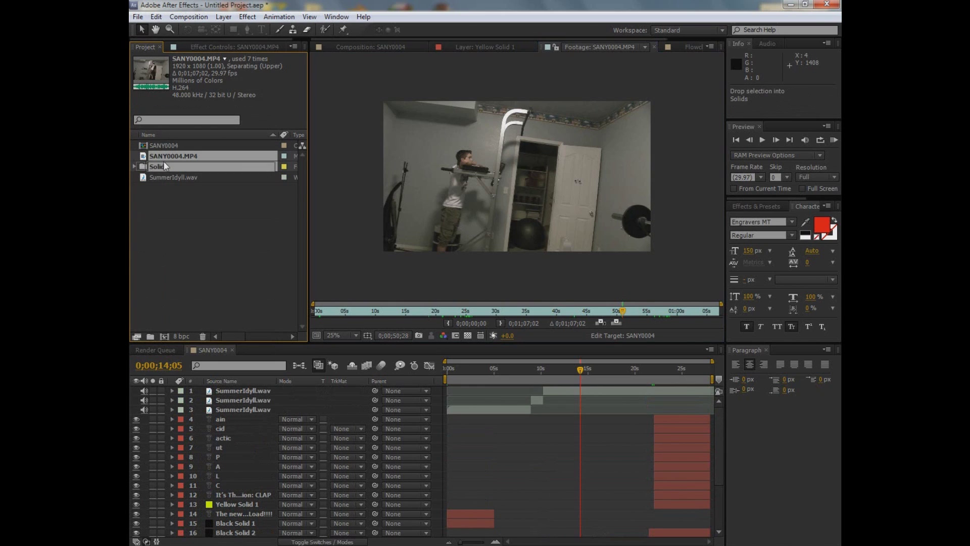
drag(163, 158, 165, 337)
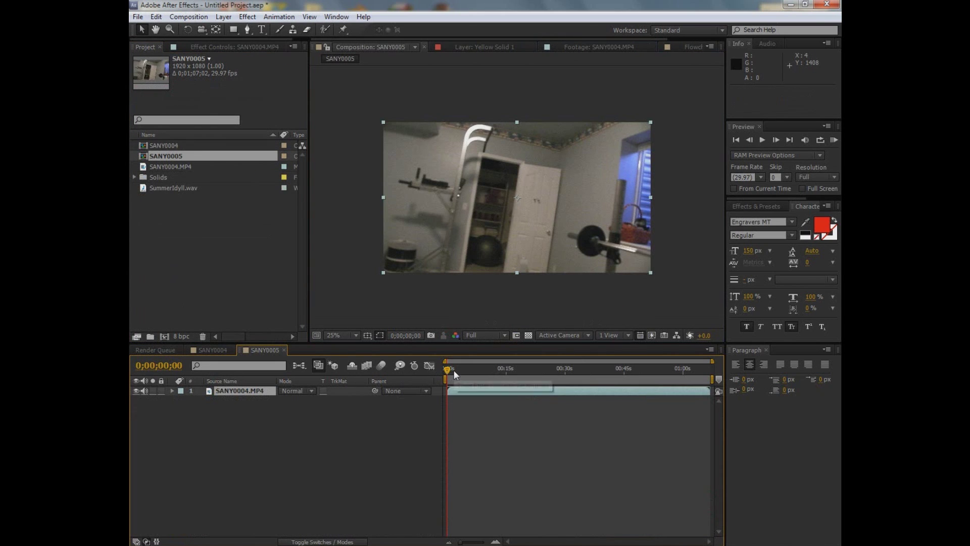
Review the video layers in the SANY0004 composition and return its current time to 0;00;00;00.
click(211, 350)
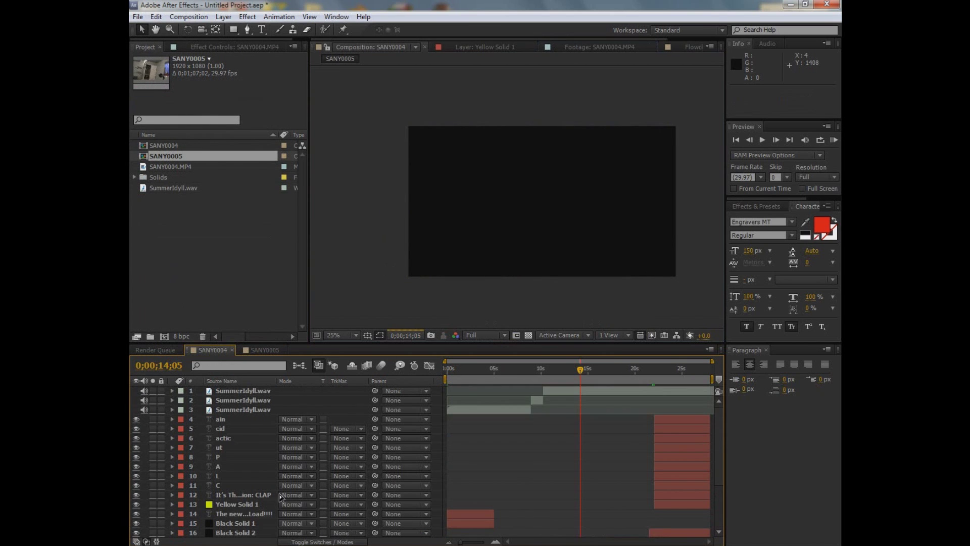
scroll(283, 498, down, 3)
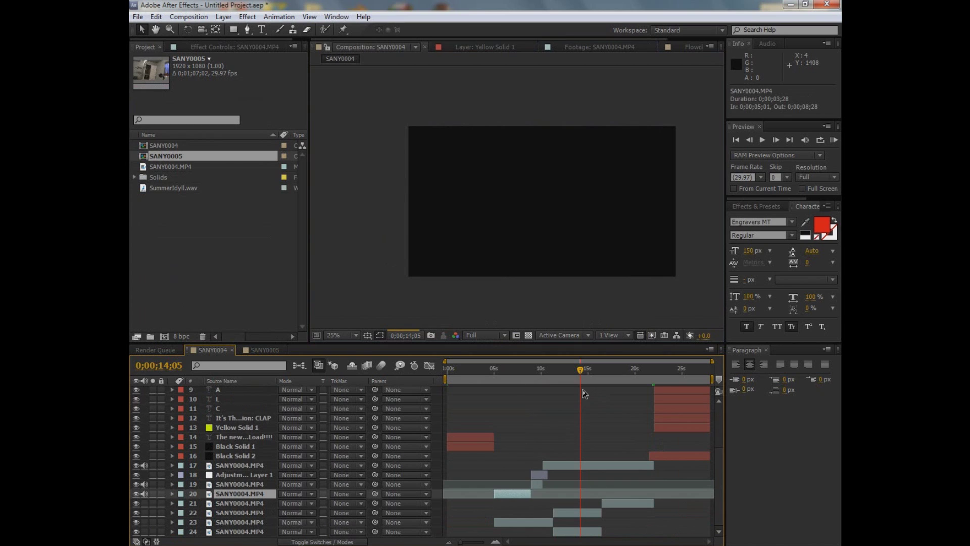
drag(491, 368, 439, 369)
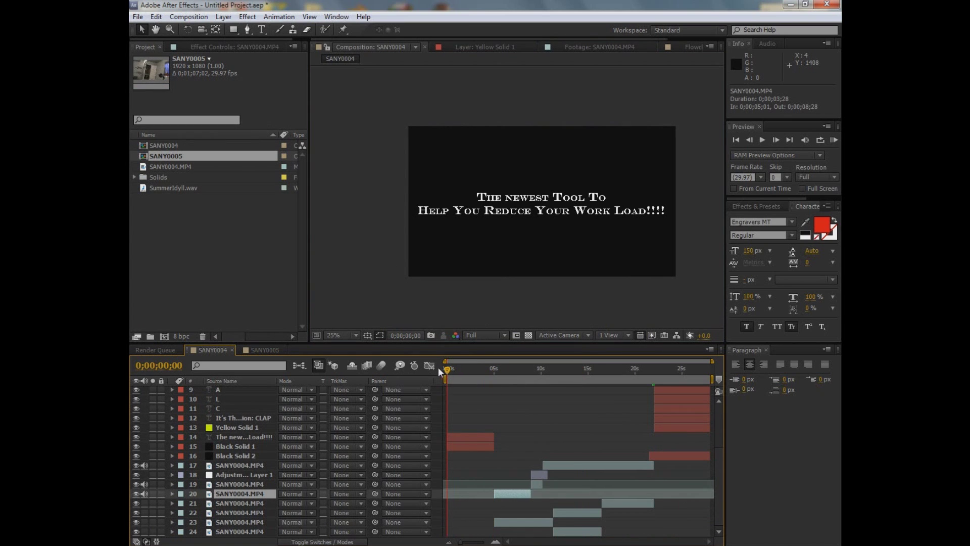
Add SANY0004.MP4 to the empty SANY0005 composition and trim the layer's start to 0;00;14;09.
click(258, 351)
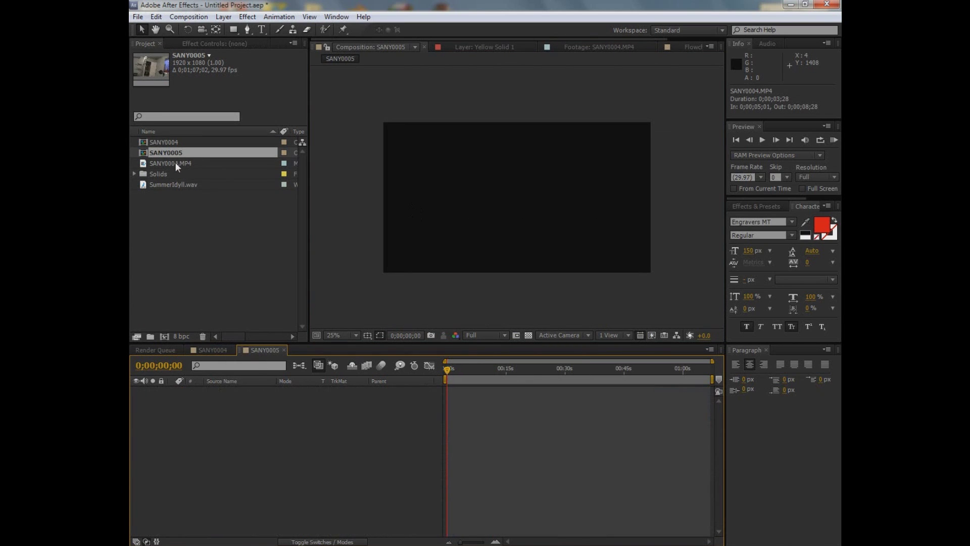
drag(175, 162, 228, 478)
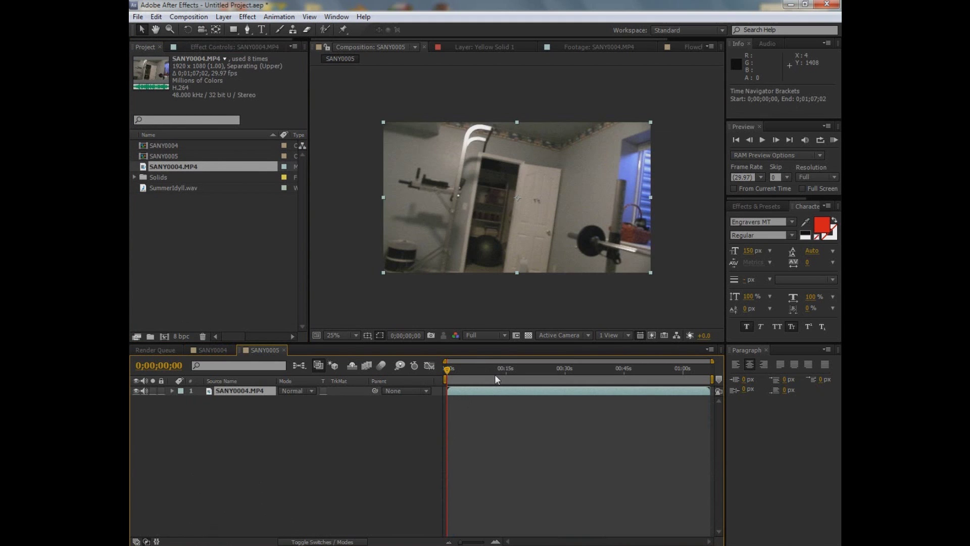
drag(495, 374, 503, 376)
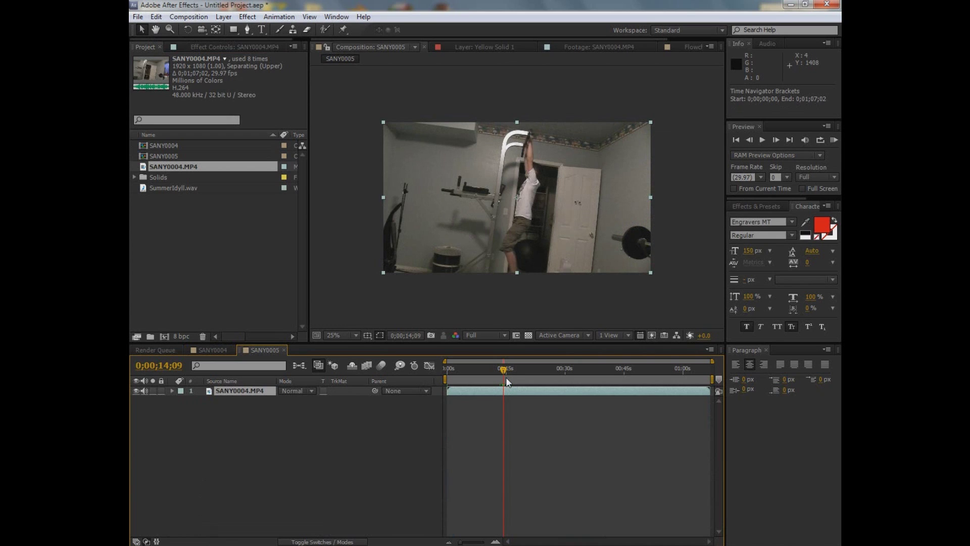
key(alt+bracketleft)
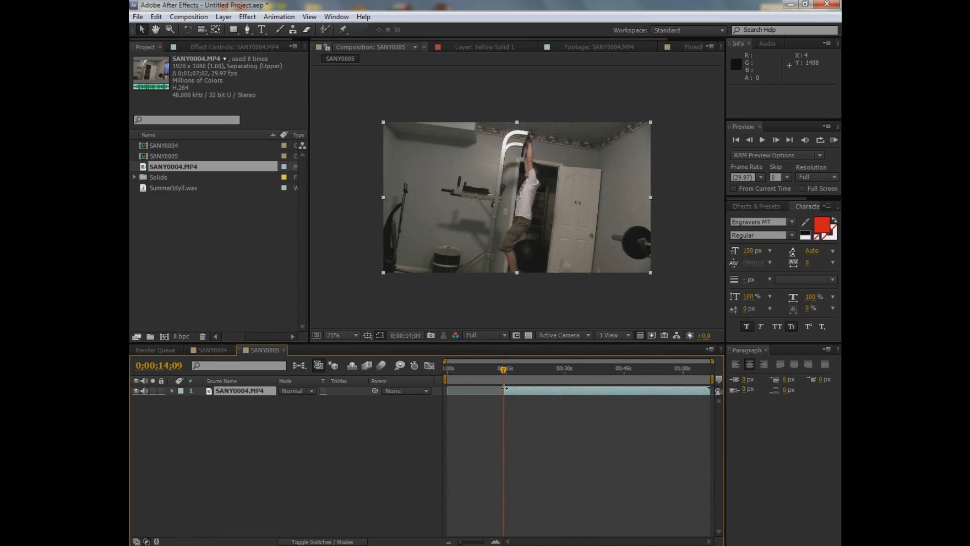
Split the SANY0004.MP4 layer at 0;00;26;19, about 43 seconds and about 58 seconds.
drag(566, 371, 547, 379)
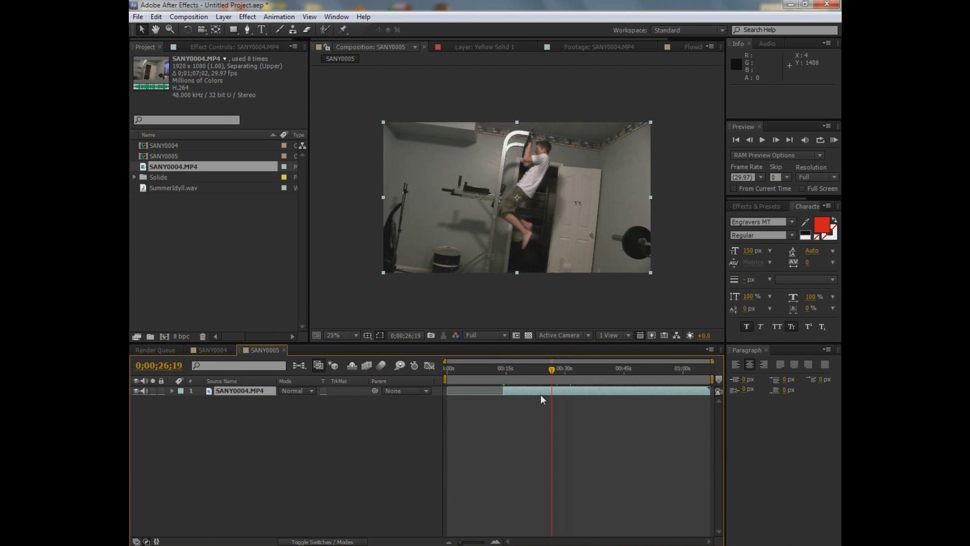
key(ctrl+shift+d)
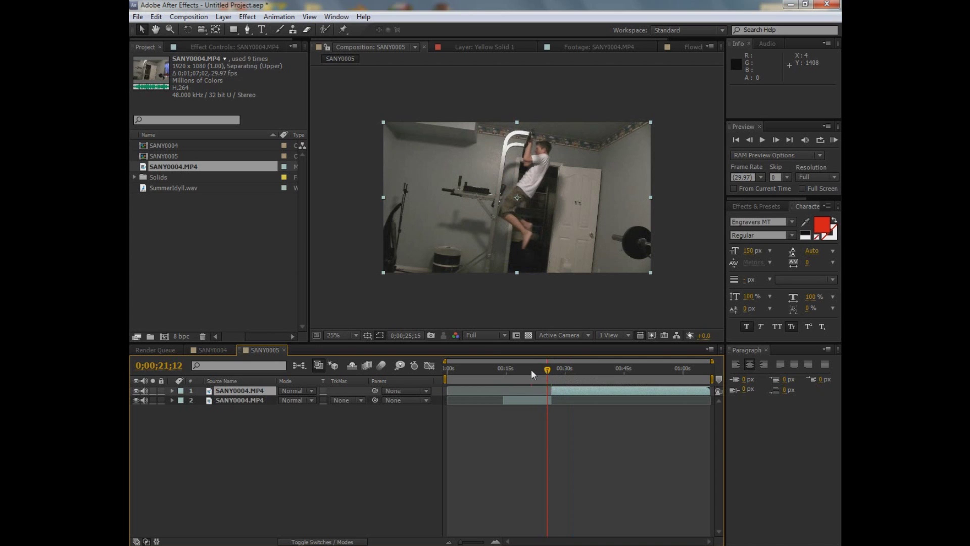
drag(532, 368, 618, 382)
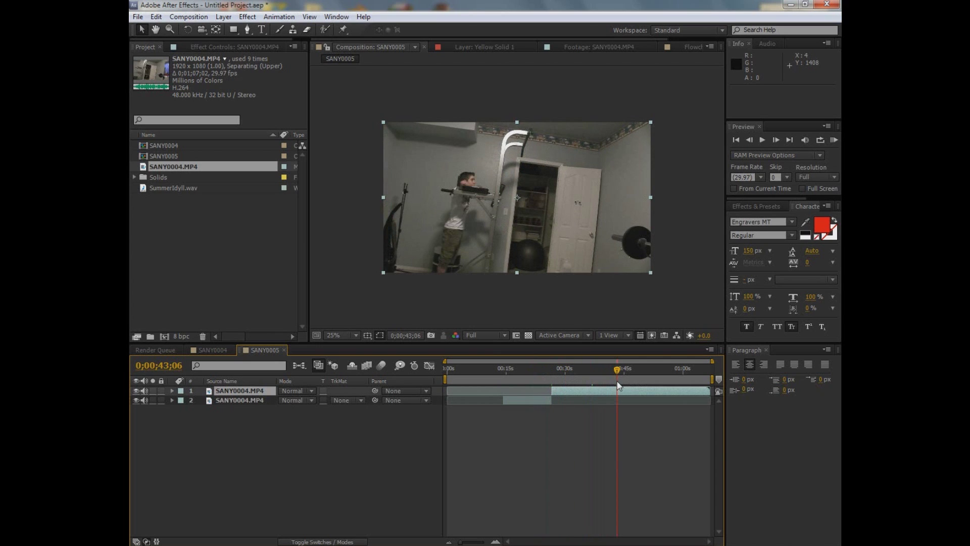
key(ctrl+shift+d)
mouse_move(628, 374)
mouse_down()
mouse_move(687, 372)
mouse_move(603, 372)
mouse_move(616, 372)
mouse_up()
key(ctrl+shift+d)
click(622, 370)
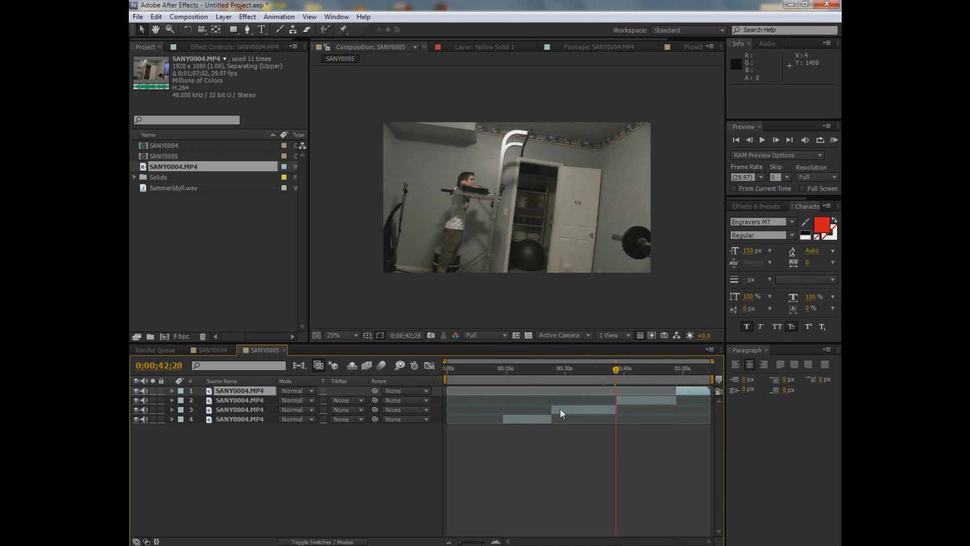
Delete the final leftover segment and the unwanted middle segment from about 26 to 43 seconds, keeping the other two pieces.
key(Delete)
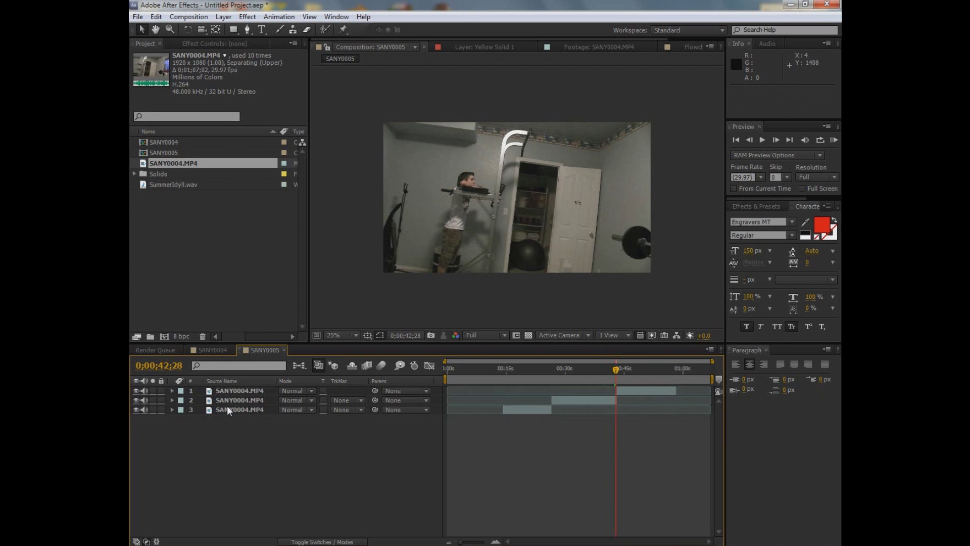
click(226, 405)
click(227, 402)
key(Delete)
click(231, 403)
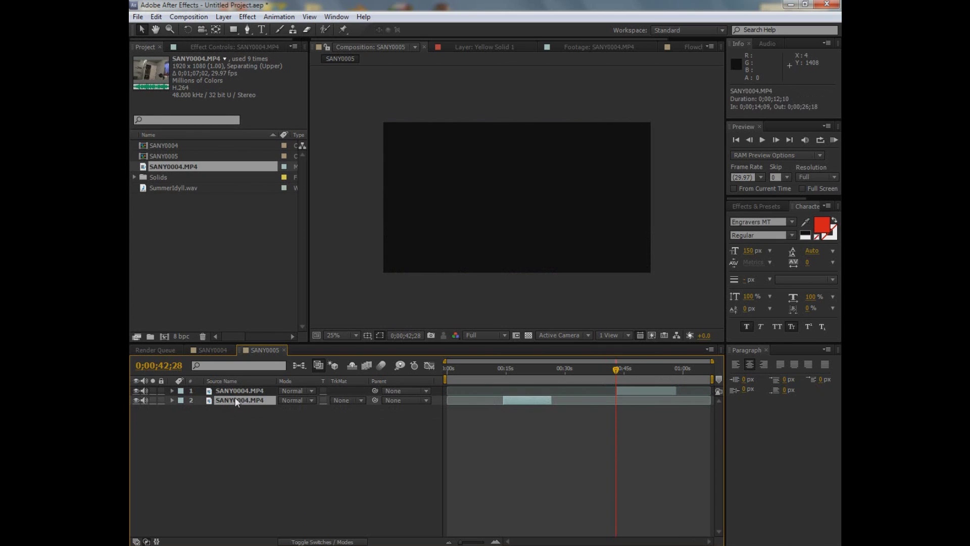
Move the lower SANY0004.MP4 segment so that it starts at 0;00;00;00.
key(i)
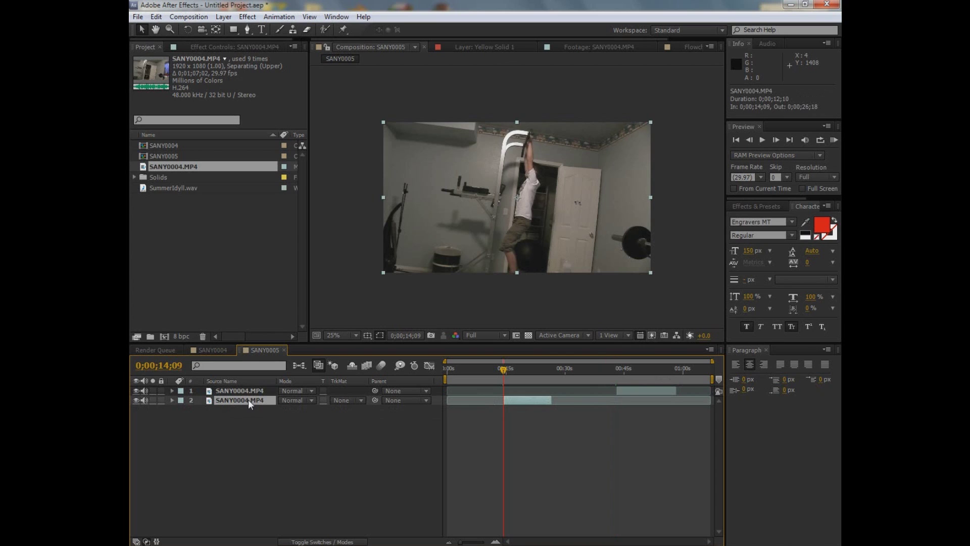
key(Home)
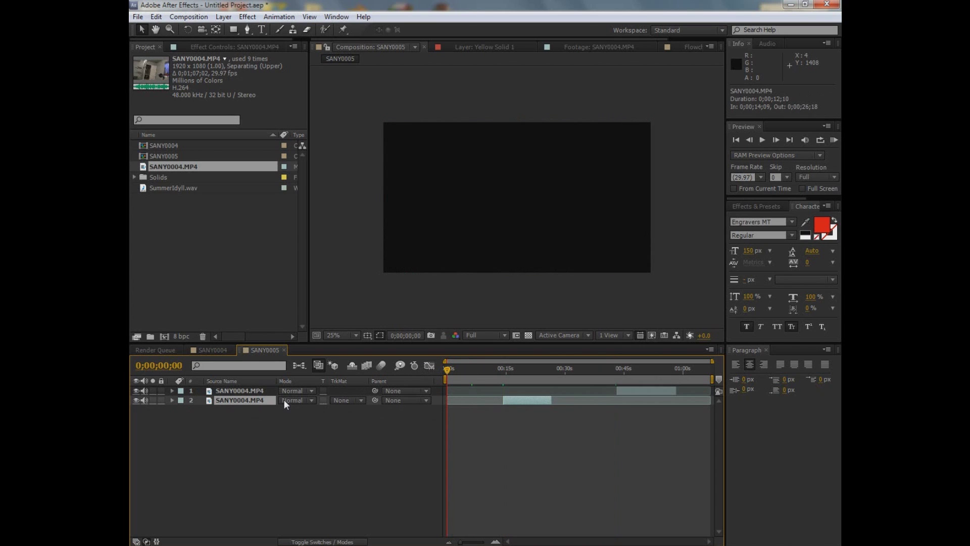
key(bracketleft)
Place the upper SANY0004.MP4 segment directly after the lower one, starting at 0;00;12;10.
click(272, 390)
key(o)
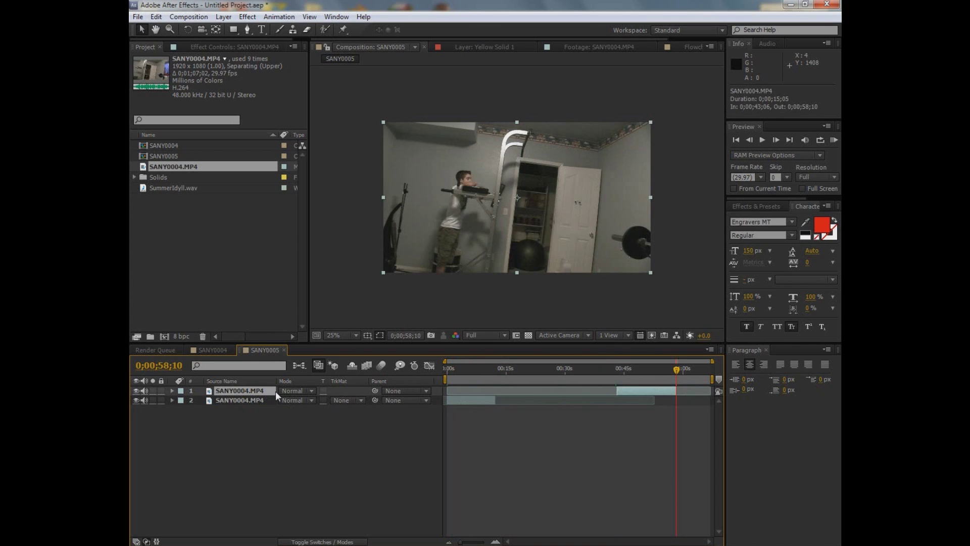
click(232, 399)
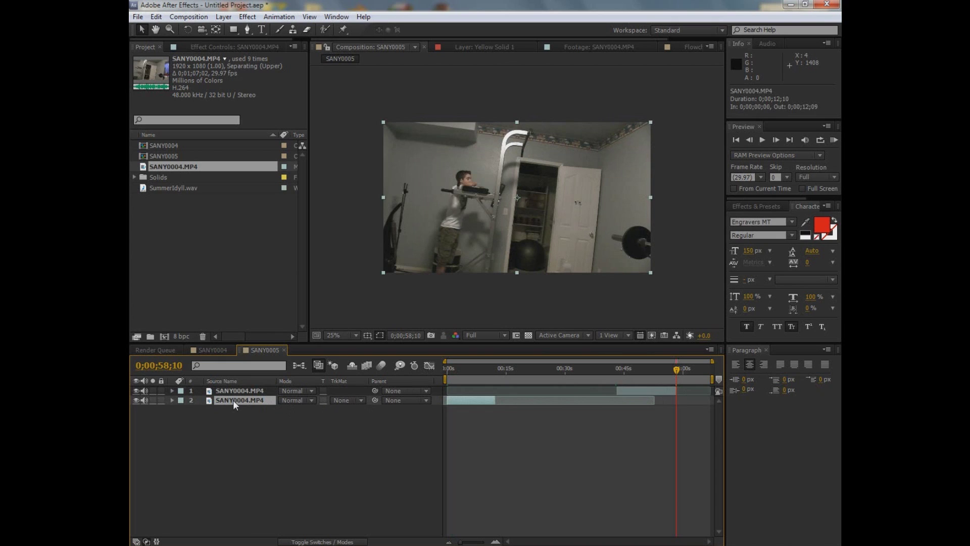
key(o)
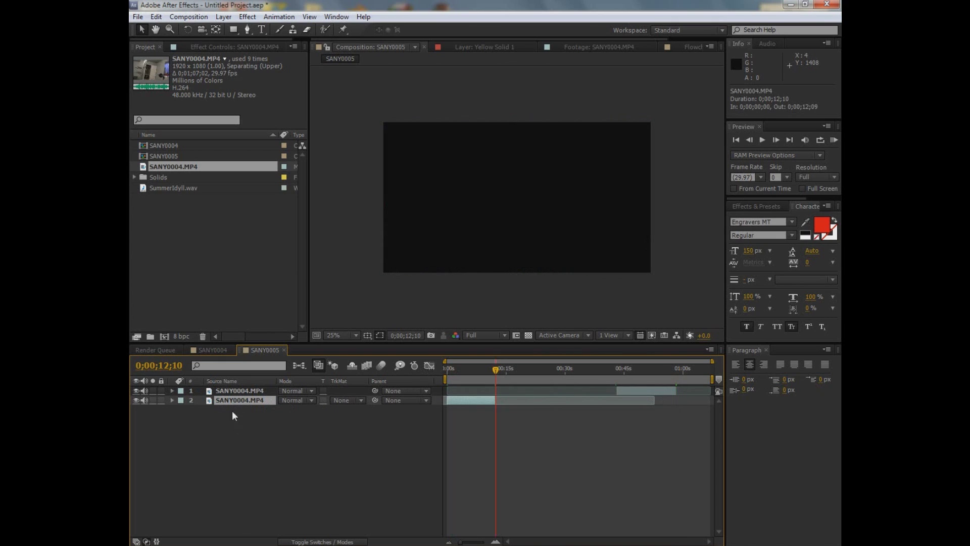
click(226, 390)
key(bracketleft)
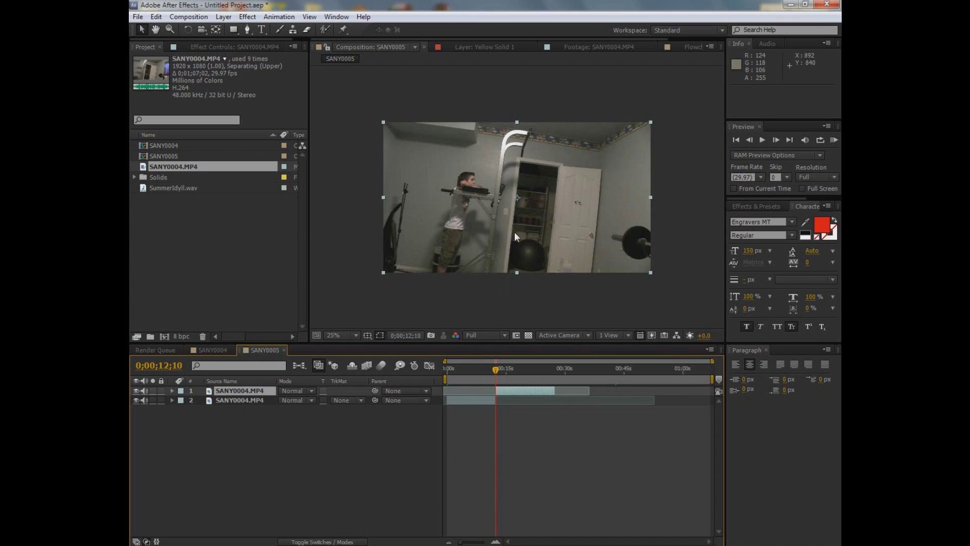
Move the upper SANY0004.MP4 segment to start at 0;00;00;00, so that both segments overlap.
scroll(514, 229, up, 2)
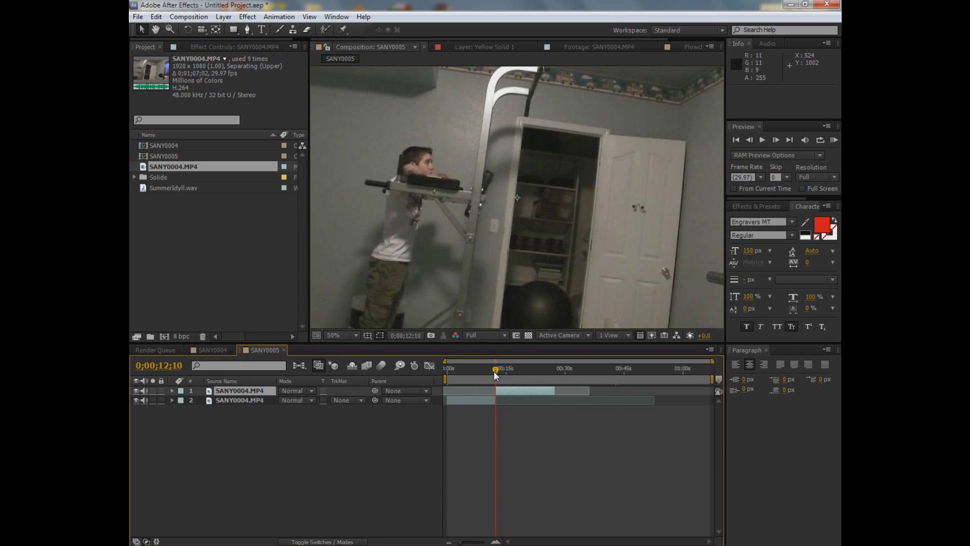
drag(495, 371, 444, 377)
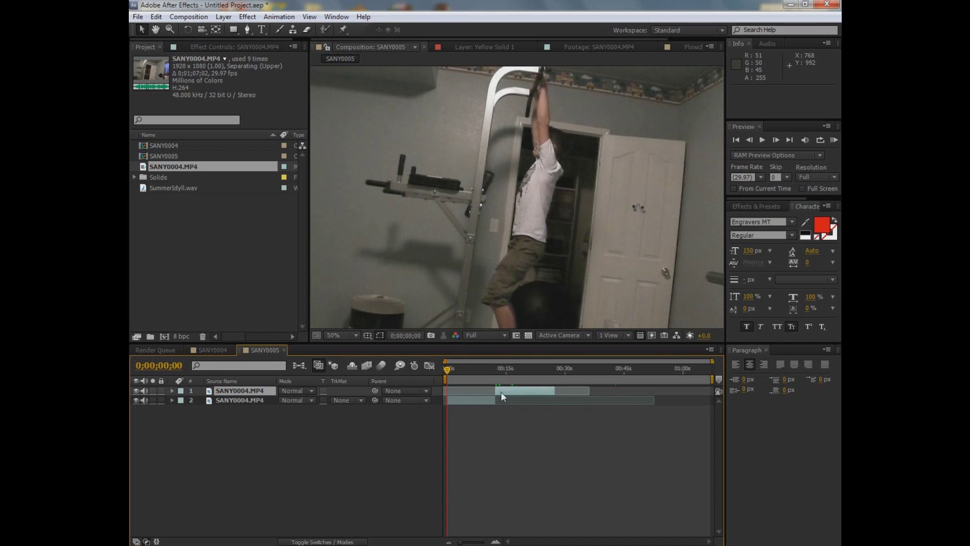
key(bracketleft)
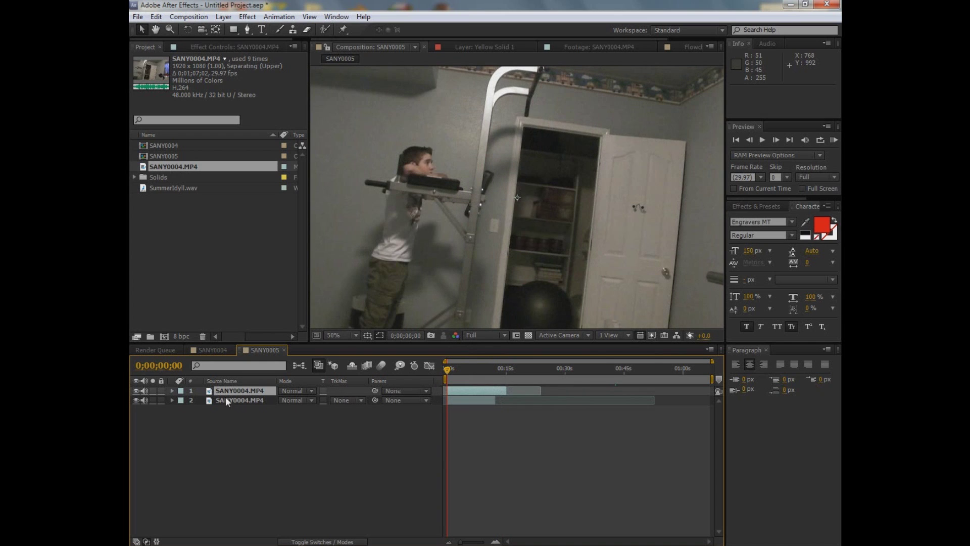
Lower the upper layer's opacity to 52% to compare the overlapping clips, and restore it to 100%.
key(t)
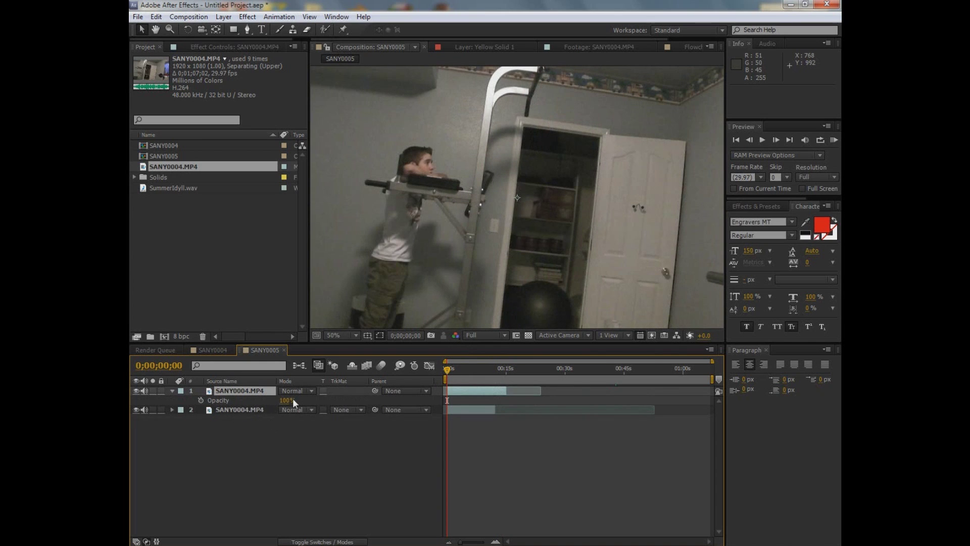
drag(292, 400, 268, 401)
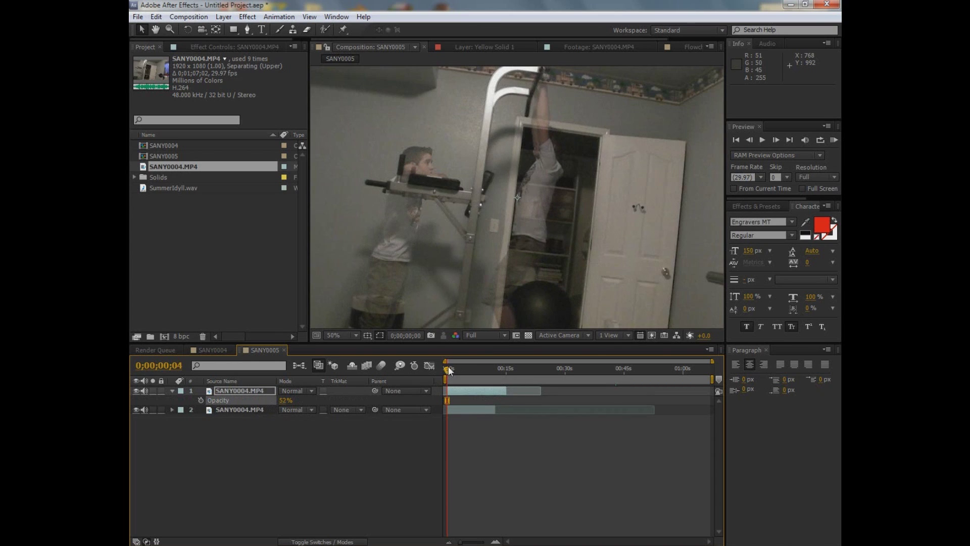
drag(448, 366, 432, 368)
drag(282, 402, 367, 403)
Draw a rectangular mask on the upper layer around the leaning figure, with its inner edge just beside the pull-up bar's post.
scroll(499, 289, down, 1)
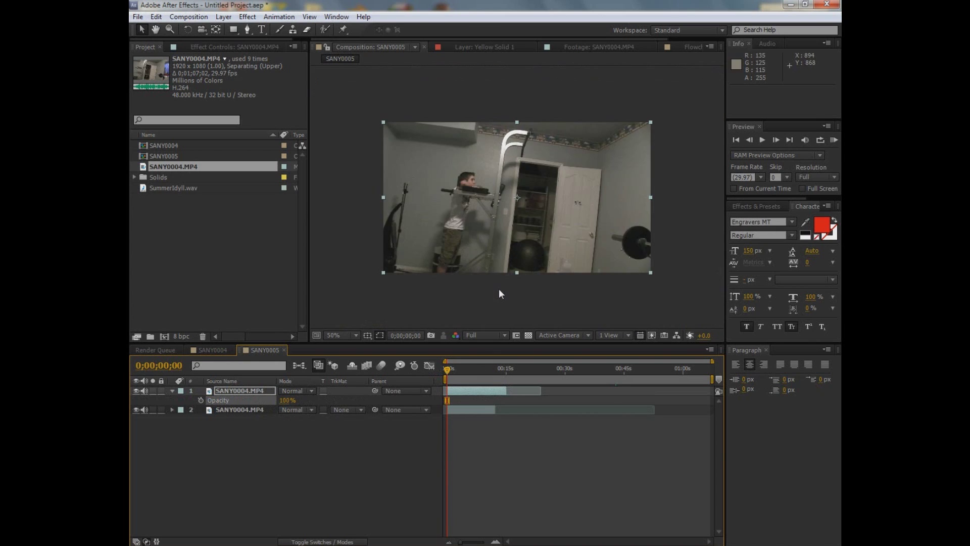
click(233, 29)
drag(388, 113, 368, 160)
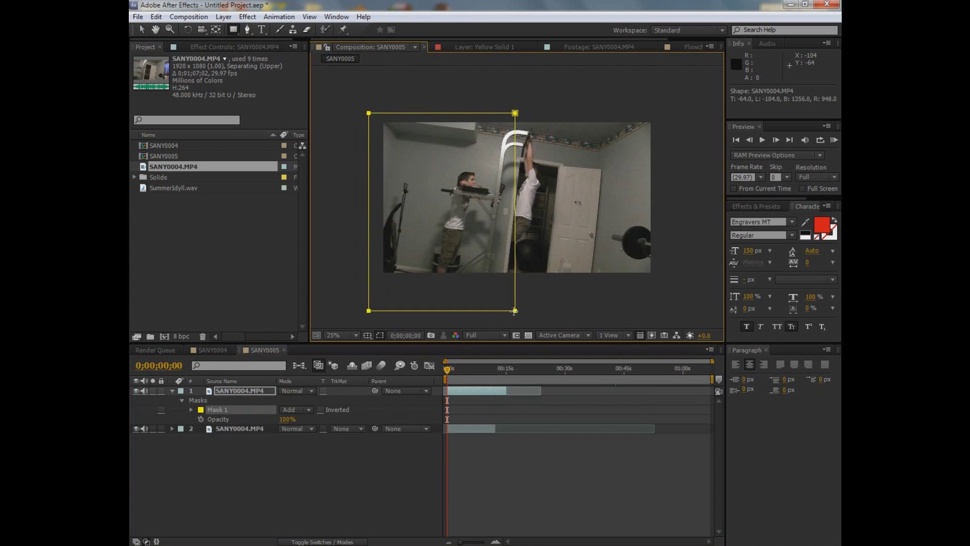
drag(515, 311, 496, 310)
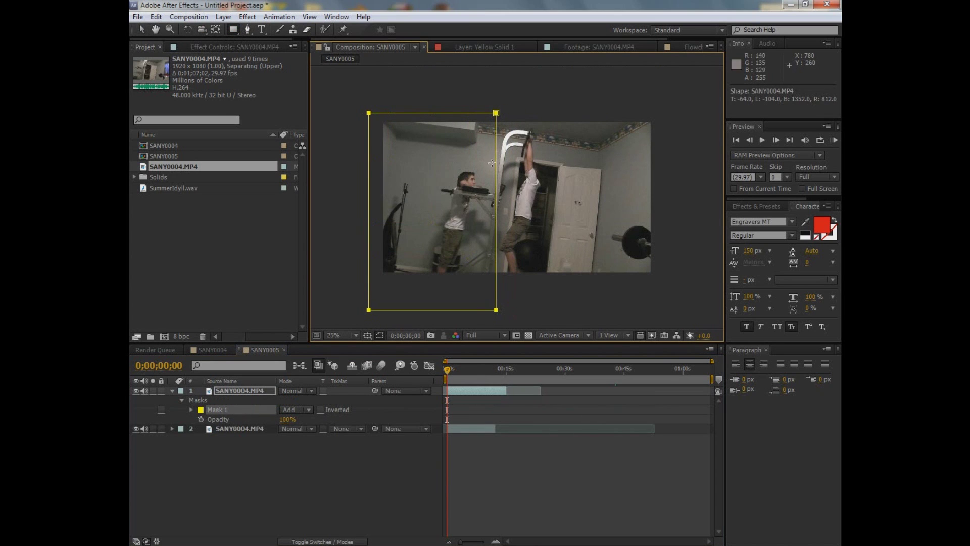
key(v)
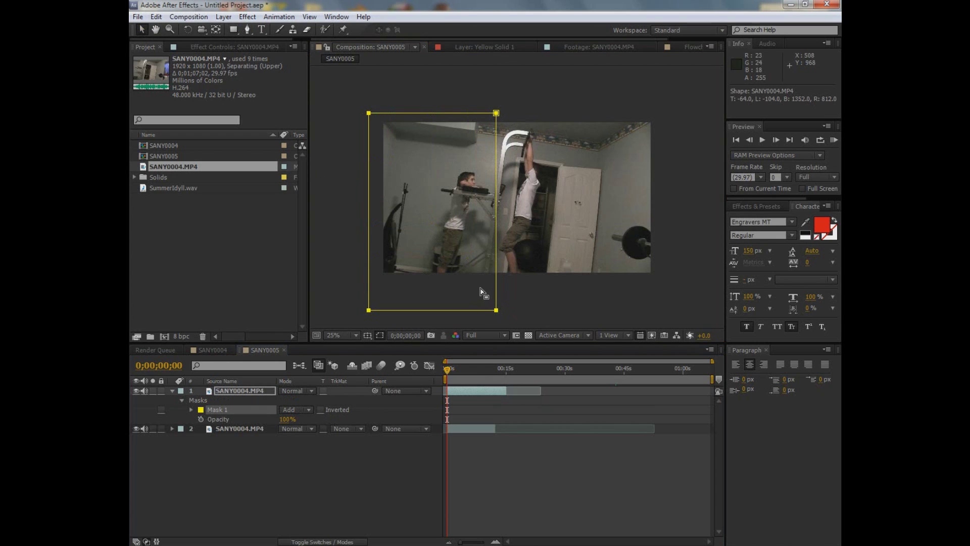
drag(496, 310, 493, 305)
click(465, 370)
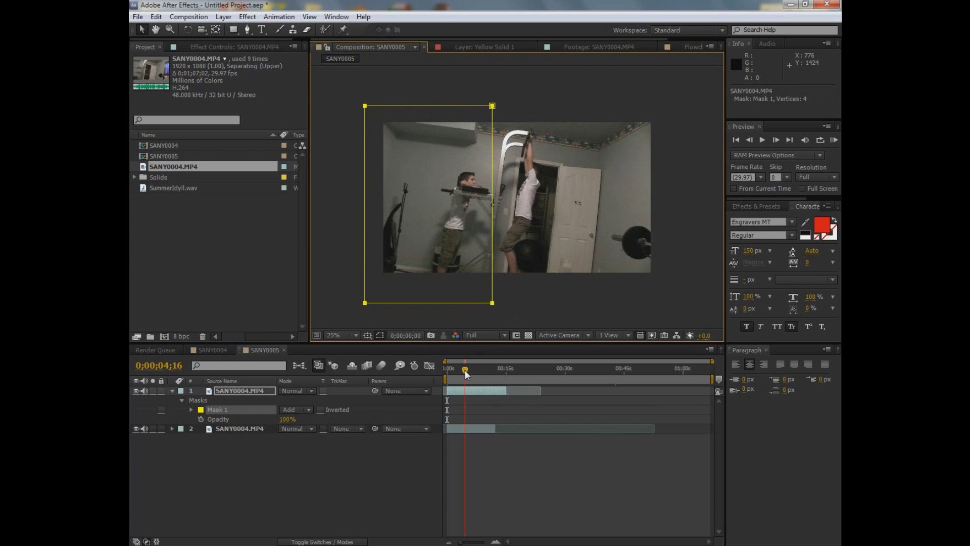
drag(465, 369, 375, 370)
Set Mask 1's feather to 15 pixels on the upper layer and collapse the layer's properties.
key(period)
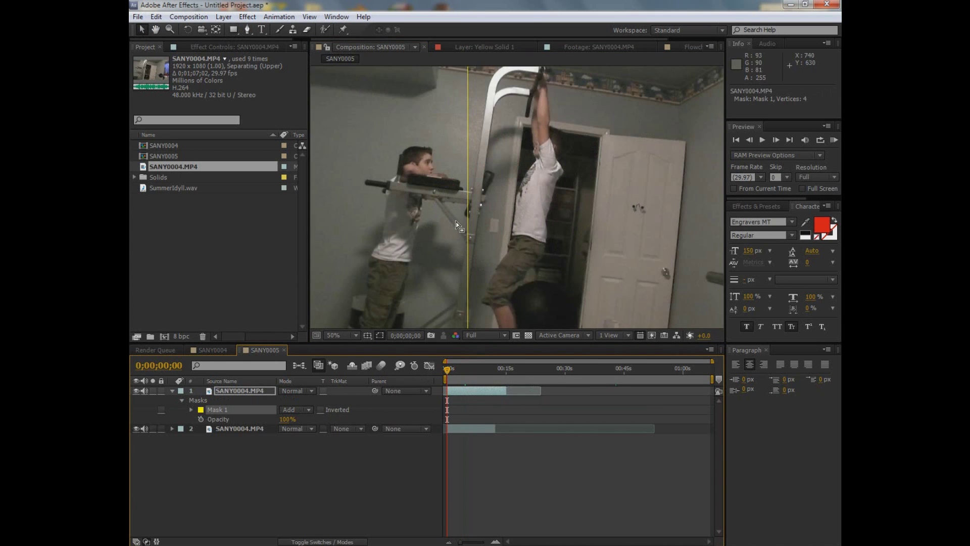
drag(488, 204, 523, 240)
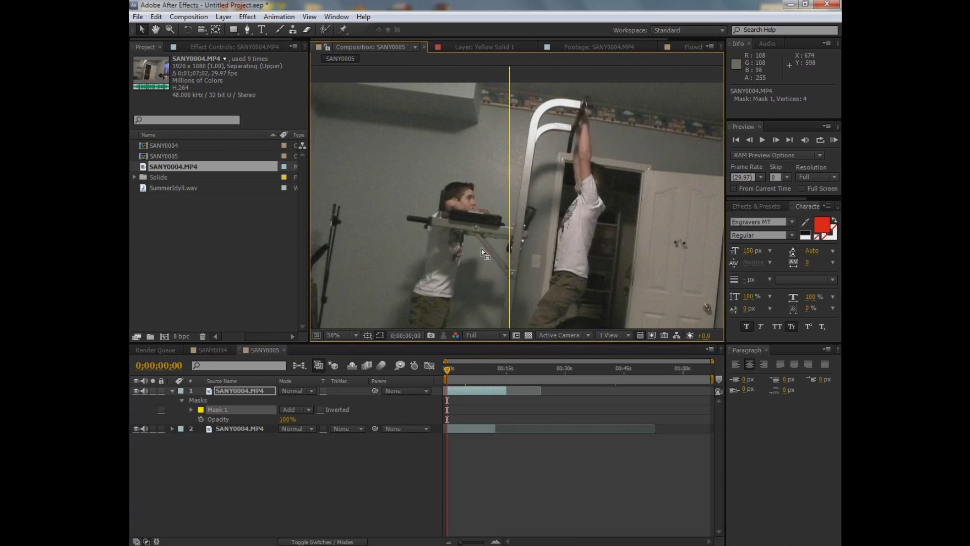
key(v)
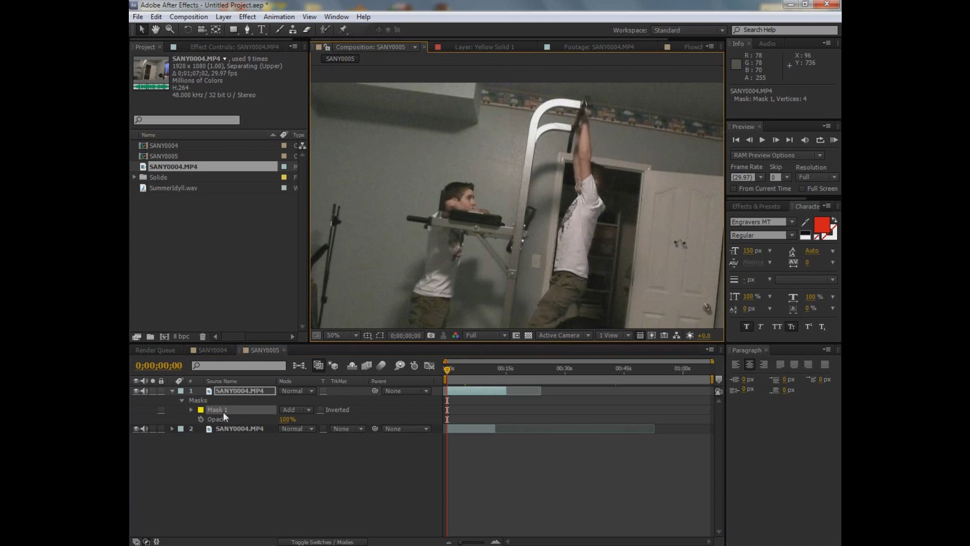
key(u)
key(m)
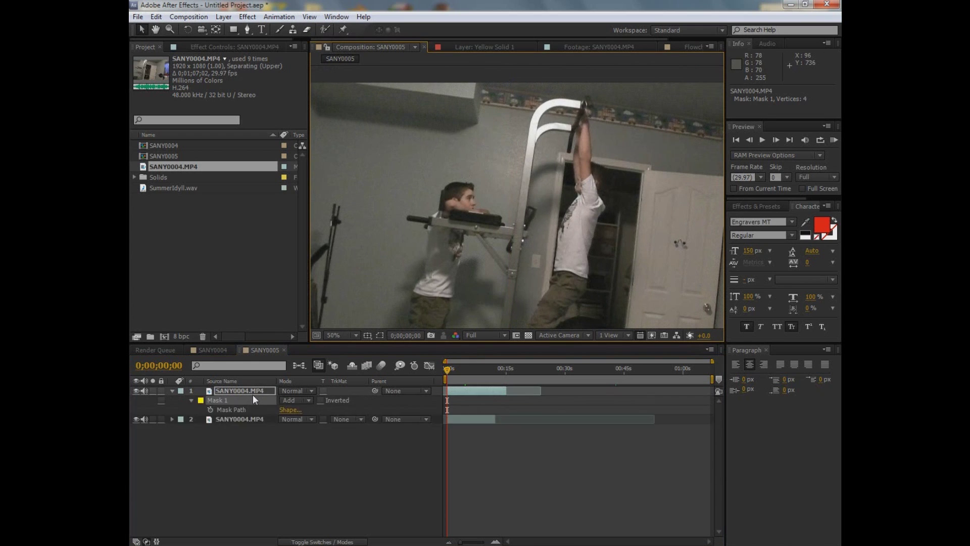
key(m)
drag(293, 419, 311, 421)
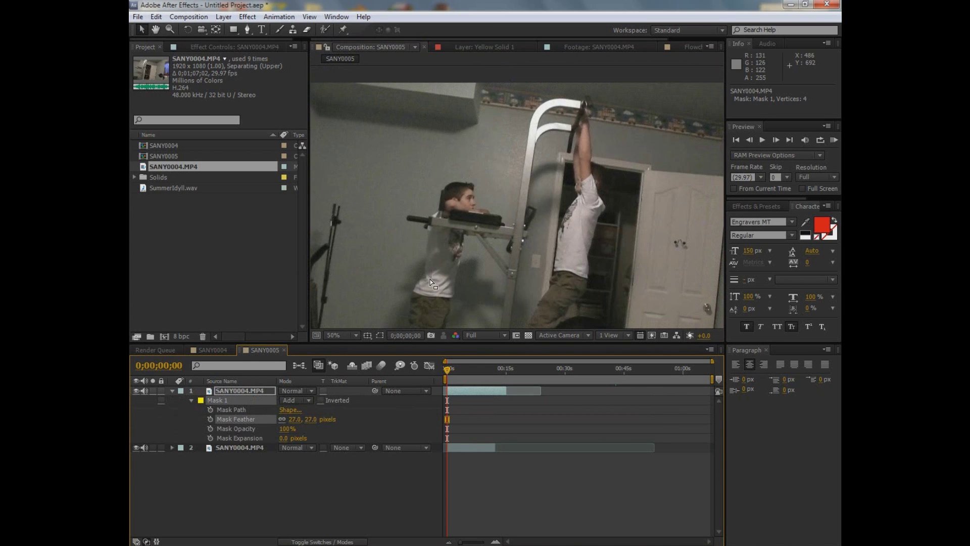
click(294, 419)
text(15)
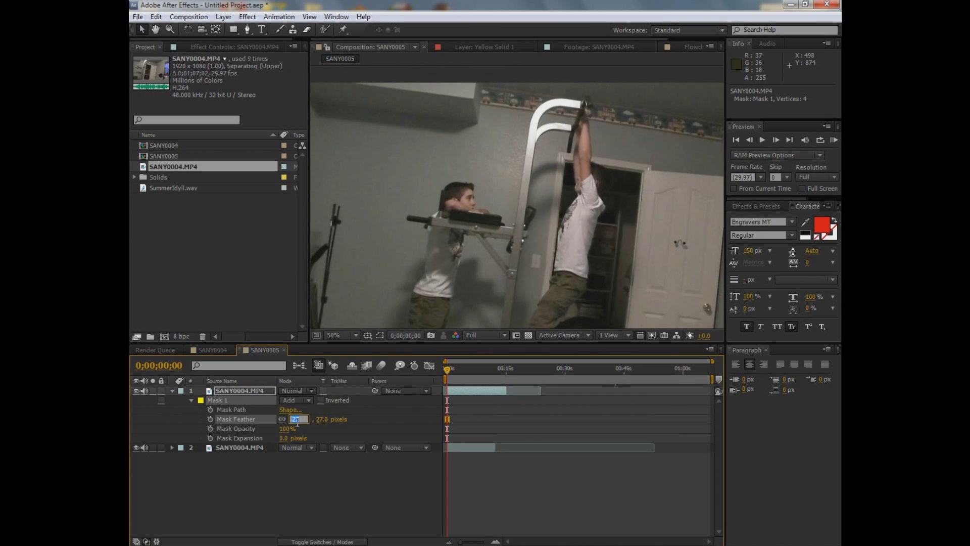
key(Return)
click(172, 390)
Scrub through the first five seconds to check how the two figures' movements line up.
drag(461, 377, 459, 374)
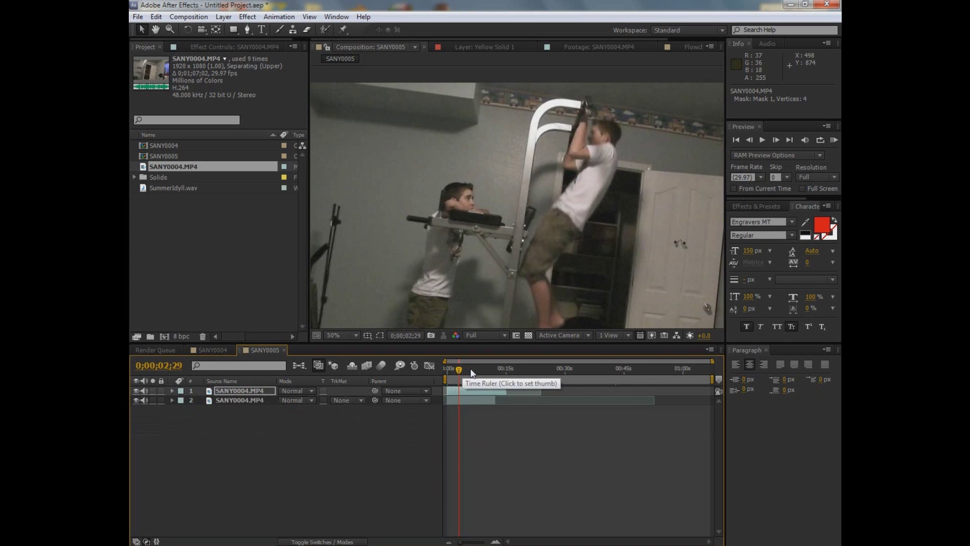
drag(471, 370, 422, 370)
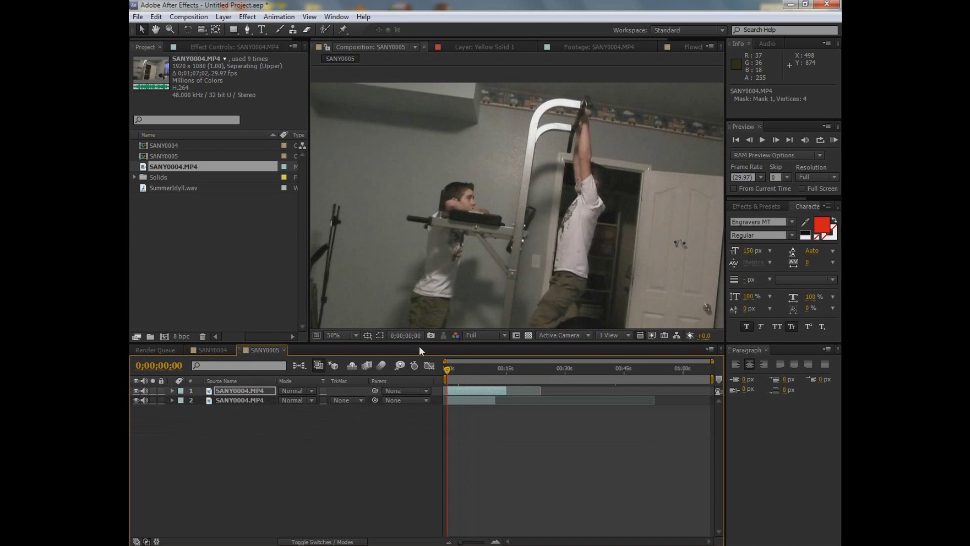
click(466, 370)
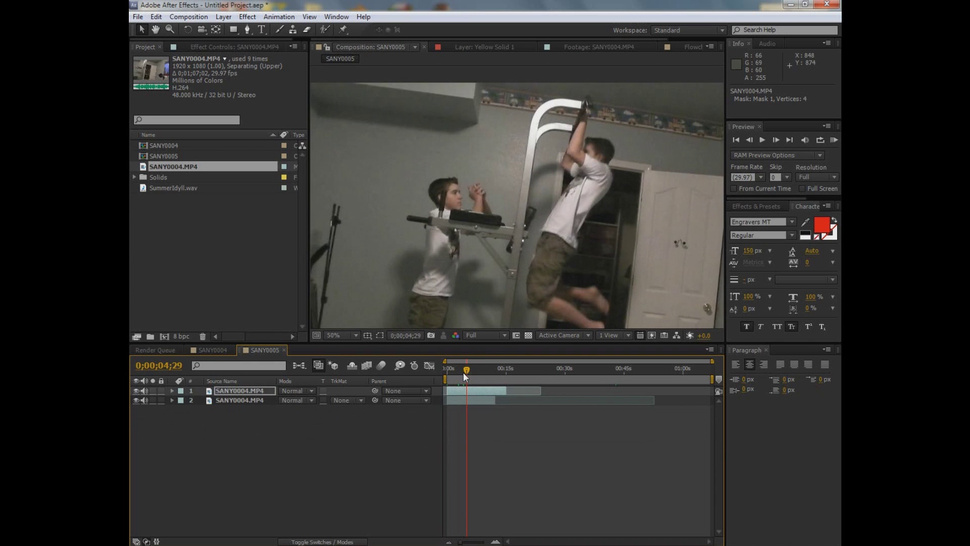
drag(463, 372, 457, 371)
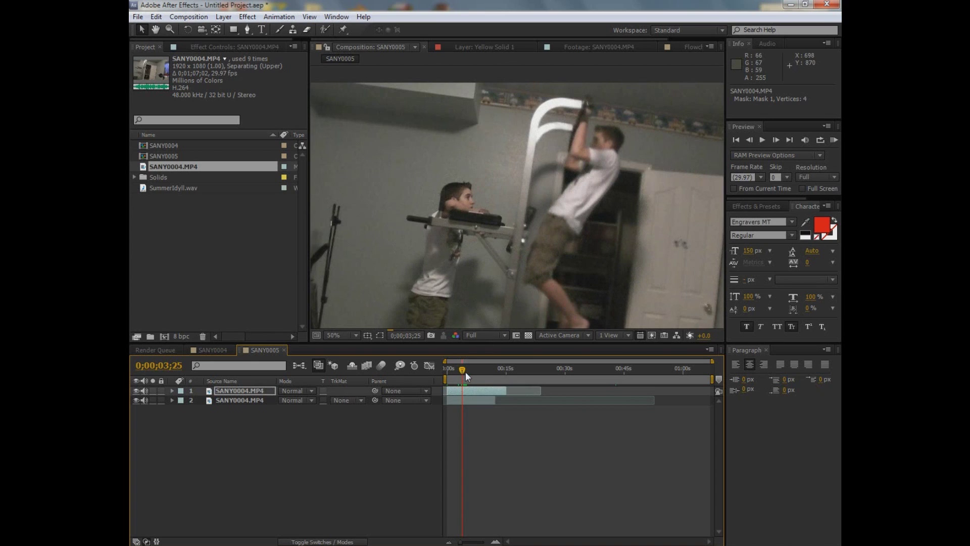
drag(462, 373, 456, 372)
Preview the opening seconds at Third resolution and return the composition view to Full resolution.
click(482, 335)
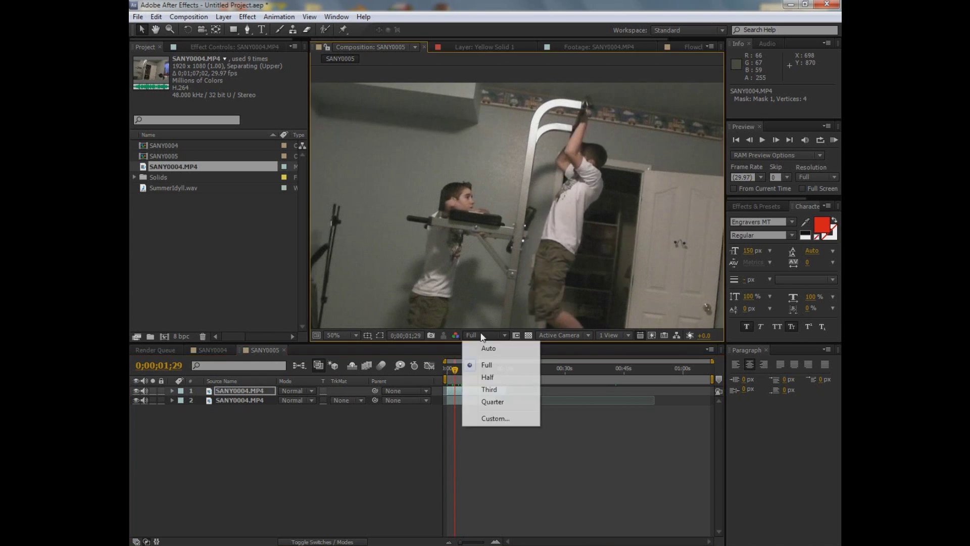
click(488, 390)
drag(454, 367, 465, 370)
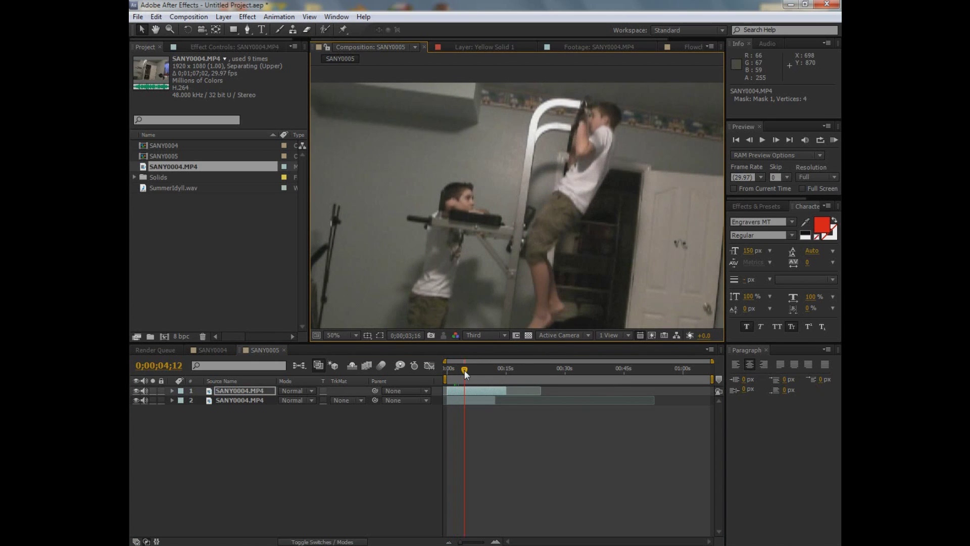
click(501, 336)
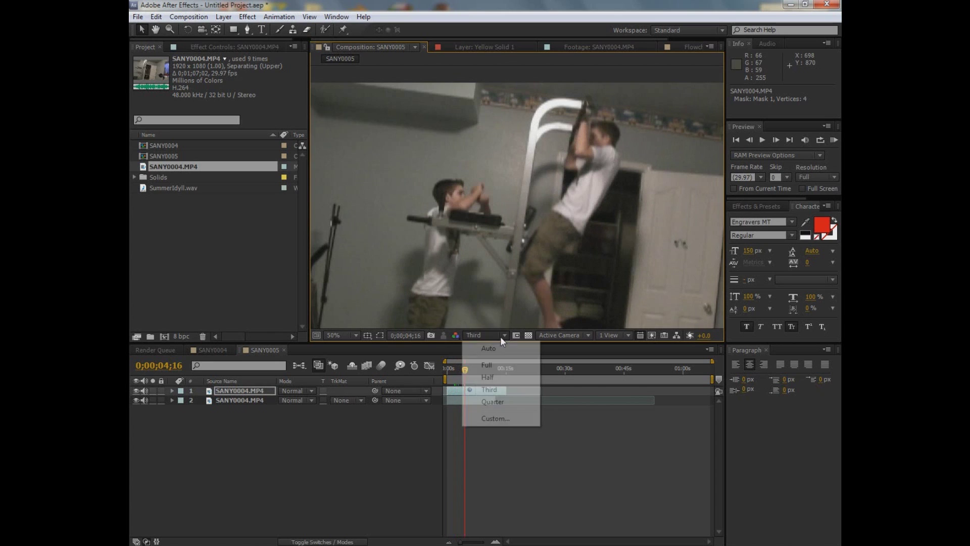
click(502, 365)
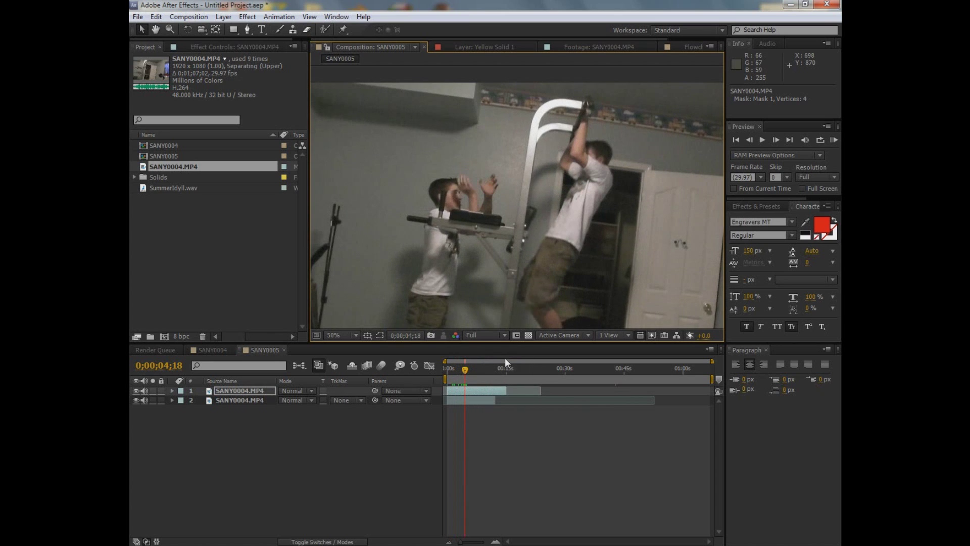
Advance frame by frame to 0;00;04;24 and slide the lower layer earlier so that it starts at -0;00;00;18.
key(Page_Down)
key(Page_Down)
key(Page_Down)
key(Page_Down)
key(Page_Down)
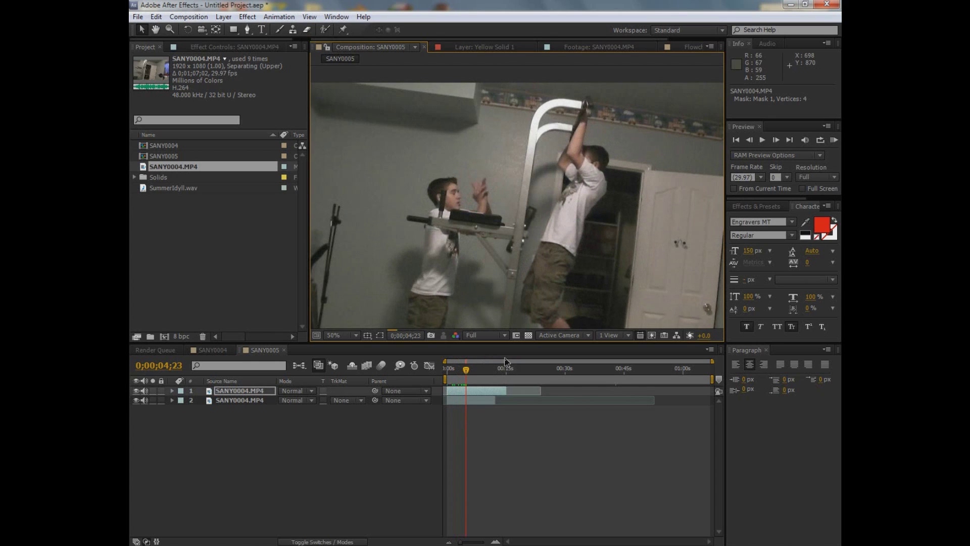
key(Page_Down)
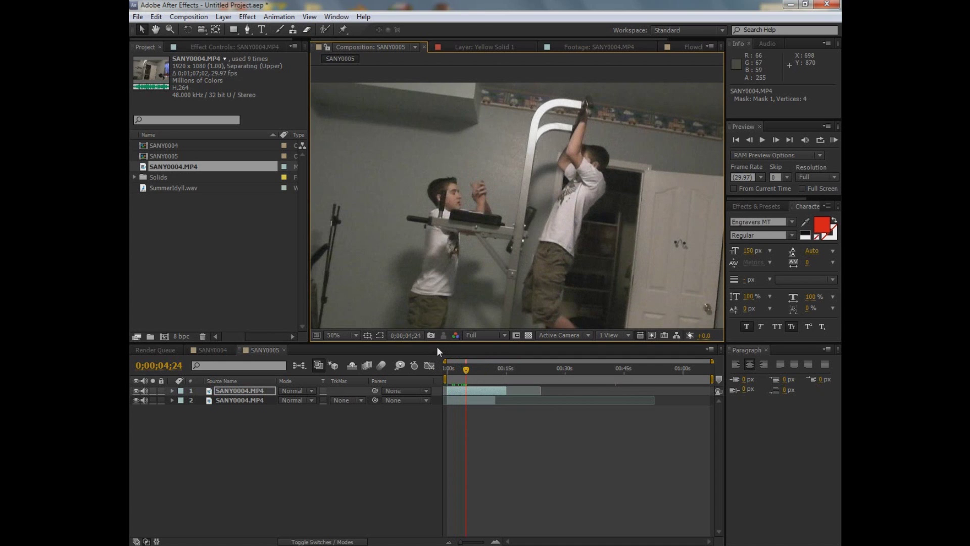
click(482, 399)
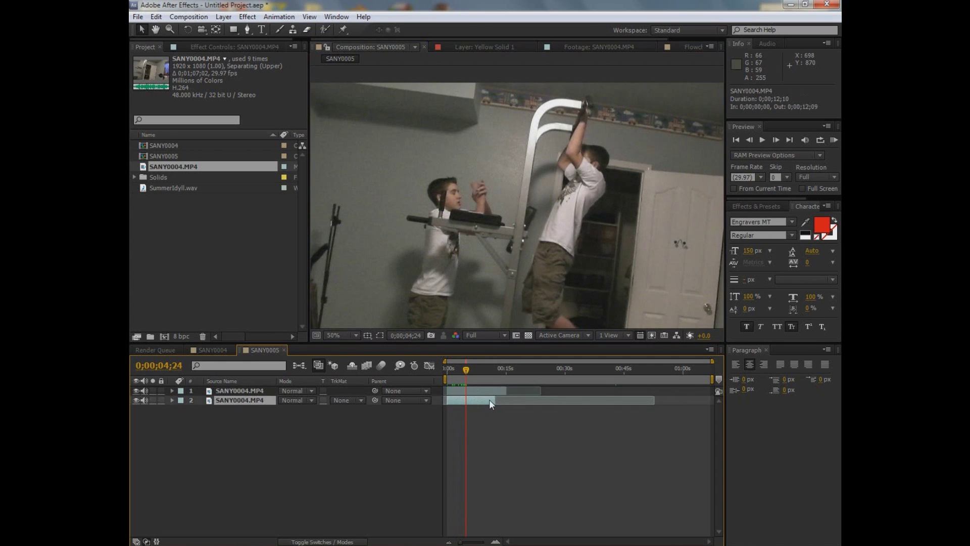
drag(489, 400, 481, 402)
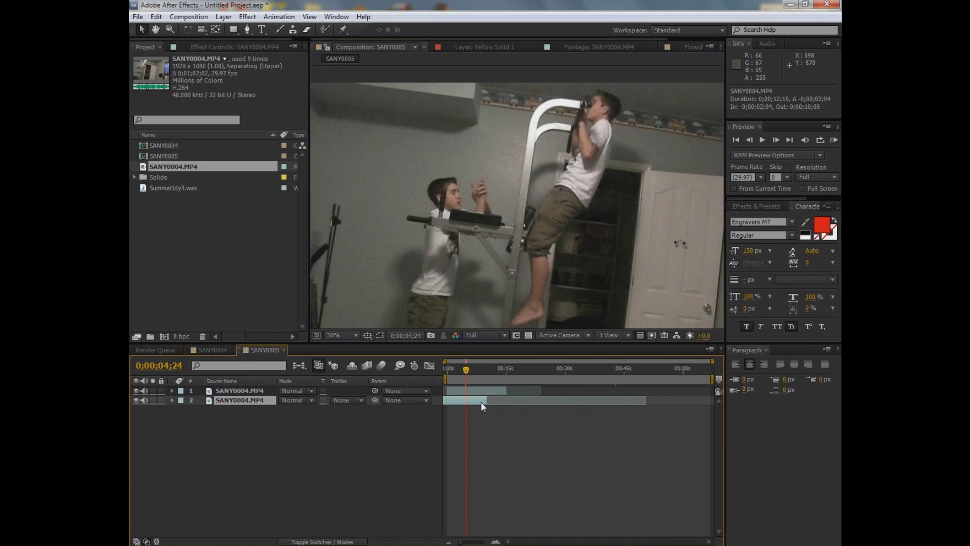
mouse_move(481, 402)
mouse_down()
mouse_move(501, 402)
mouse_move(477, 403)
mouse_up()
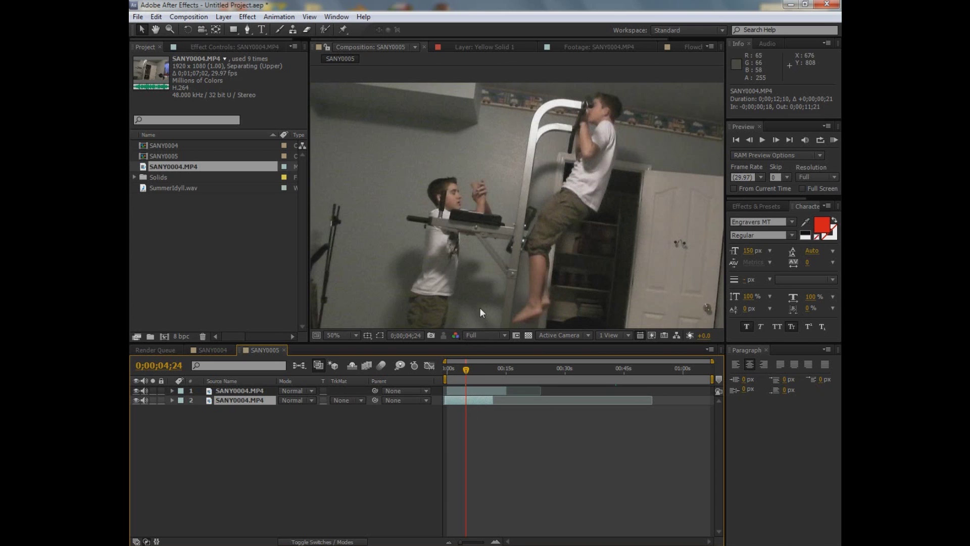
Slide the lower layer earlier so that it starts at -0;00;02;05 and ends at 0;00;10;04.
drag(474, 400, 463, 400)
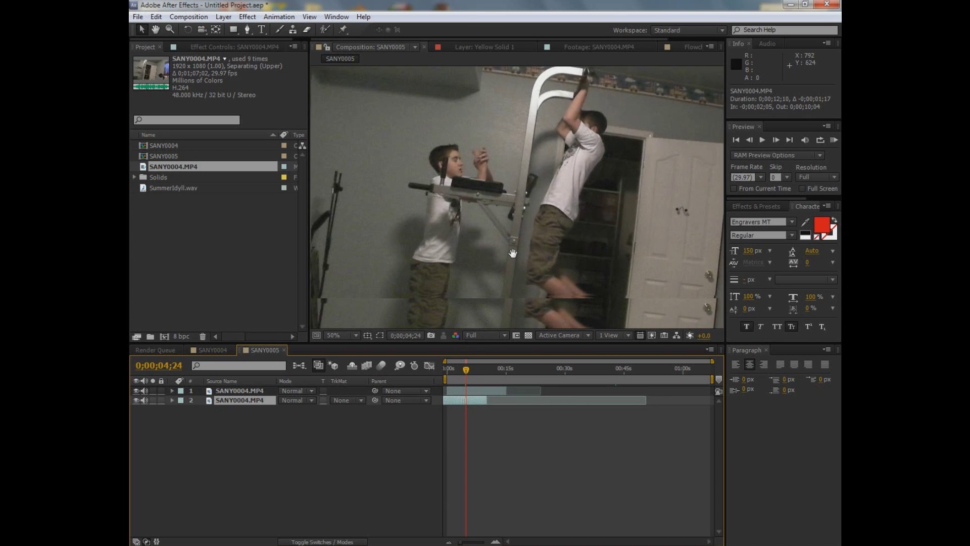
drag(534, 214, 532, 245)
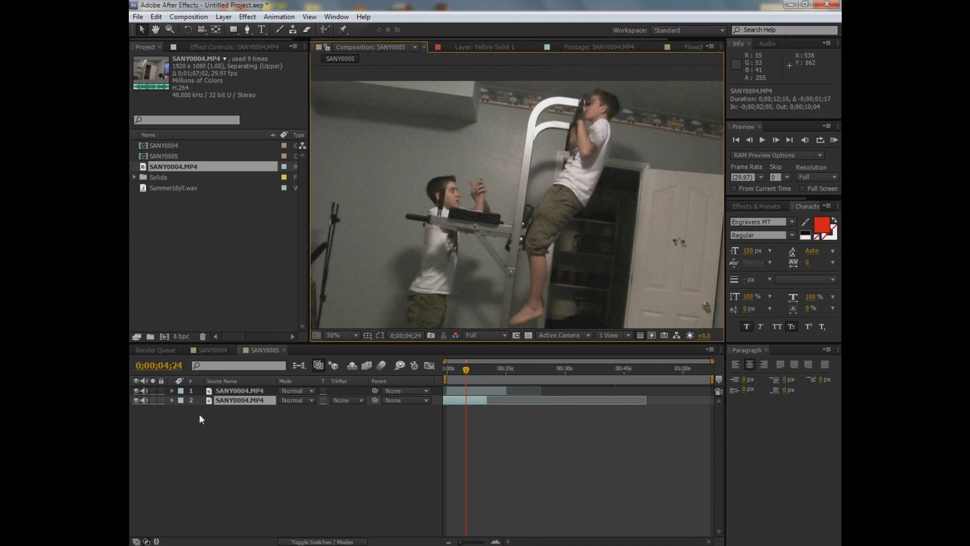
click(225, 402)
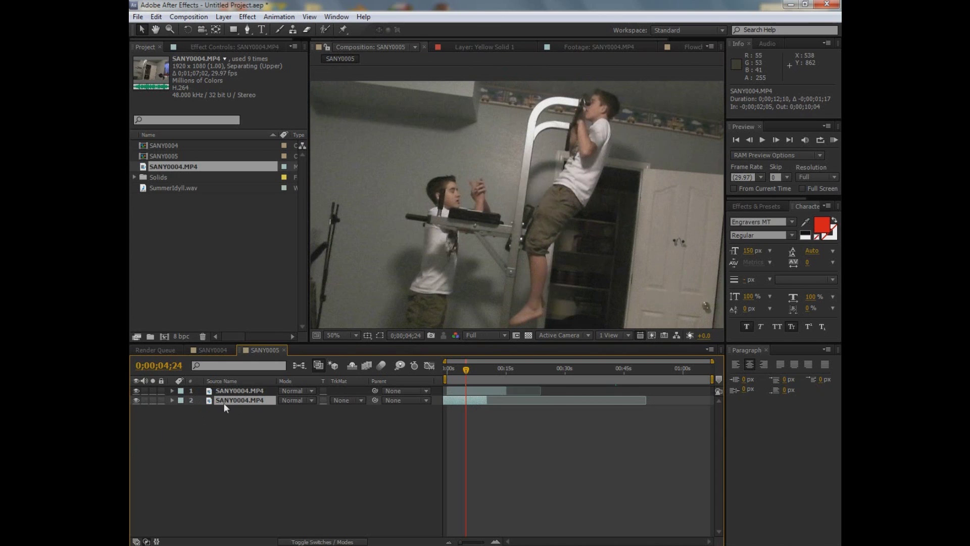
Enable time remapping on the lower layer and add a Time Remap keyframe at 0;00;00;00.
right_click(246, 400)
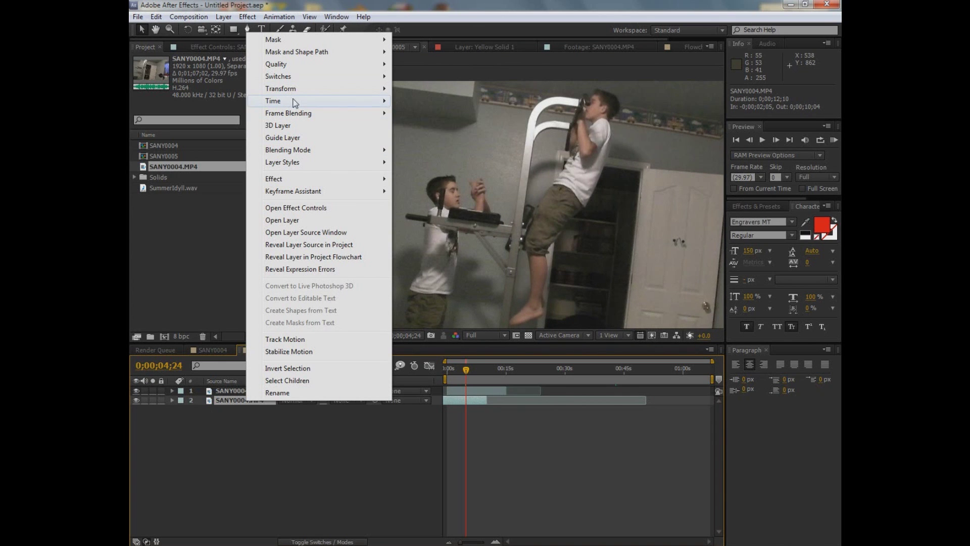
mouse_move(385, 104)
click(461, 100)
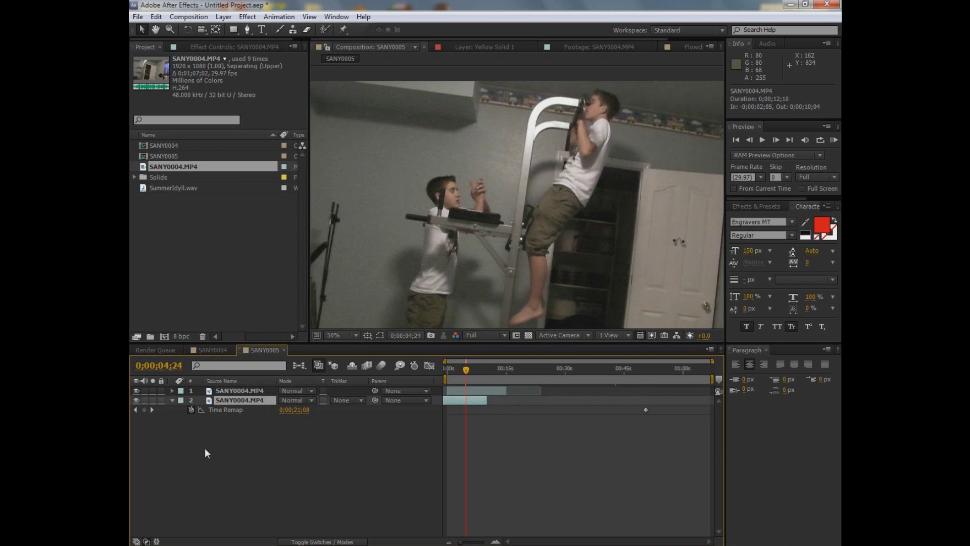
drag(466, 370, 424, 371)
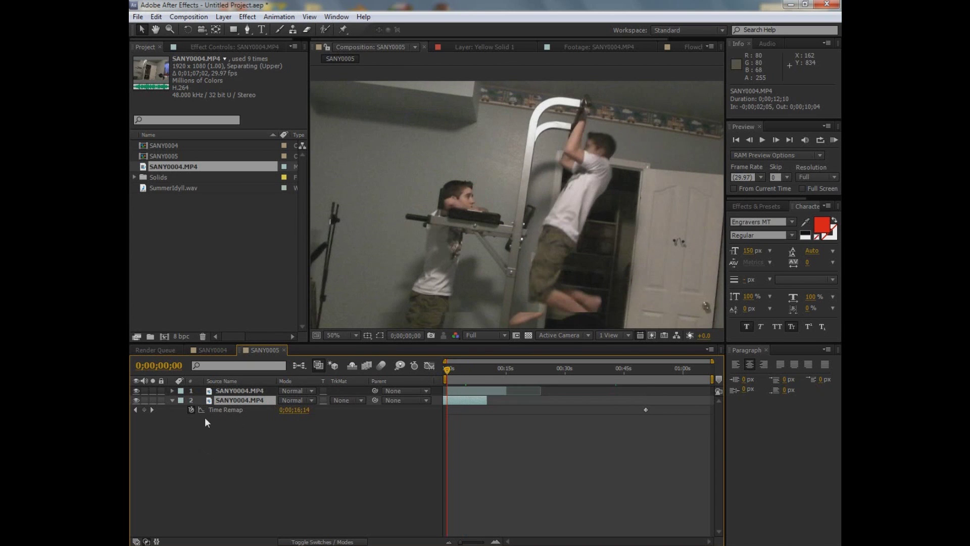
click(144, 410)
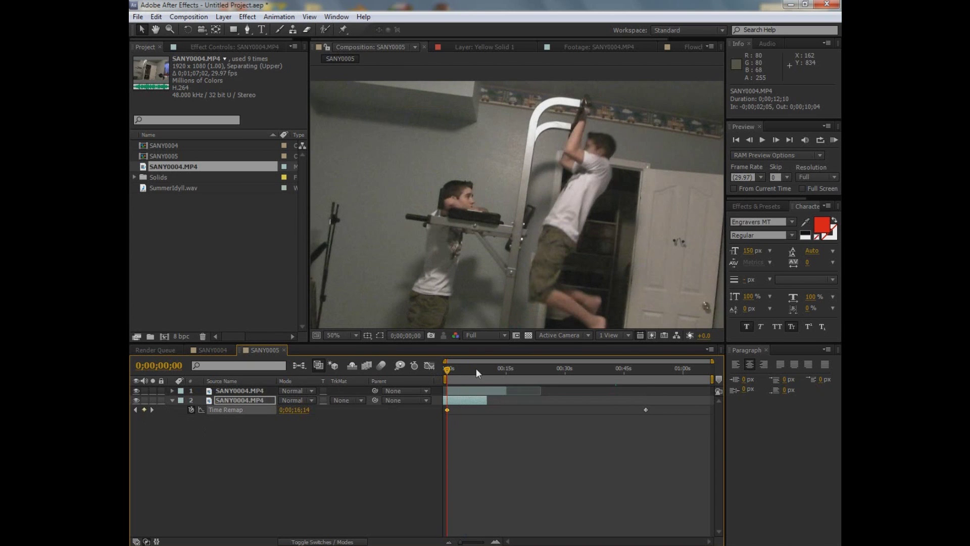
Add a Time Remap keyframe at the lower layer's out point, 0;00;10;04, and delete the original end keyframe beyond it.
click(214, 402)
key(o)
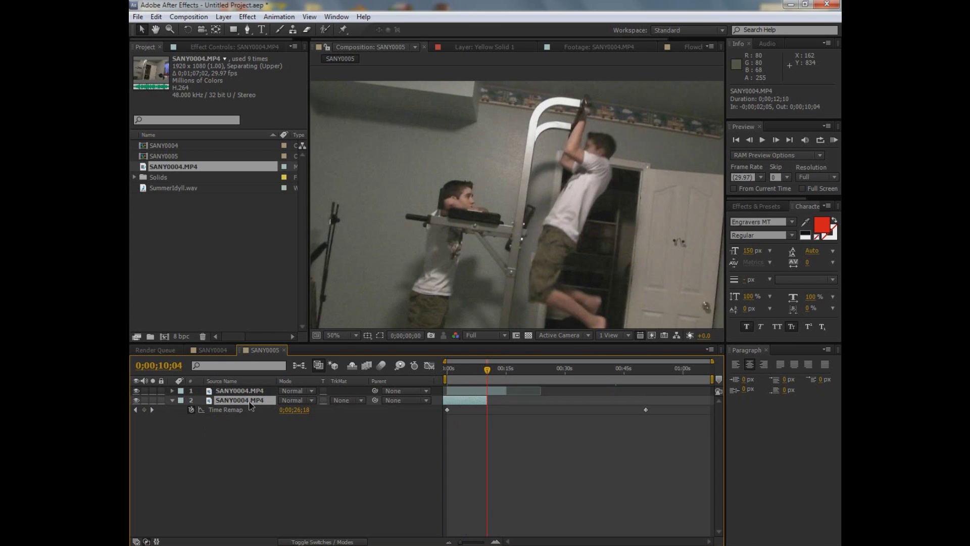
click(144, 409)
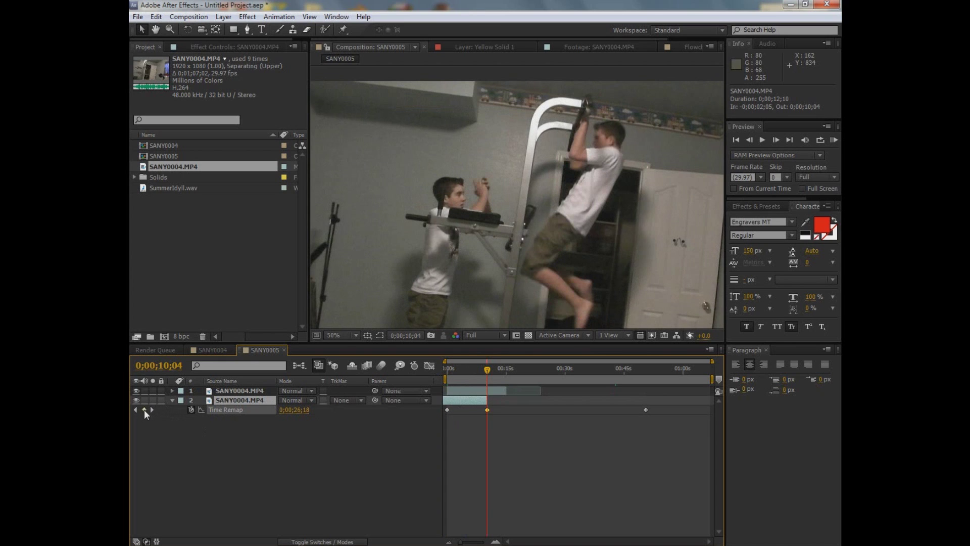
click(646, 410)
key(Delete)
Find the pose at 0;00;04;23 by stepping through frames and add a Time Remap keyframe there on the lower layer.
click(465, 370)
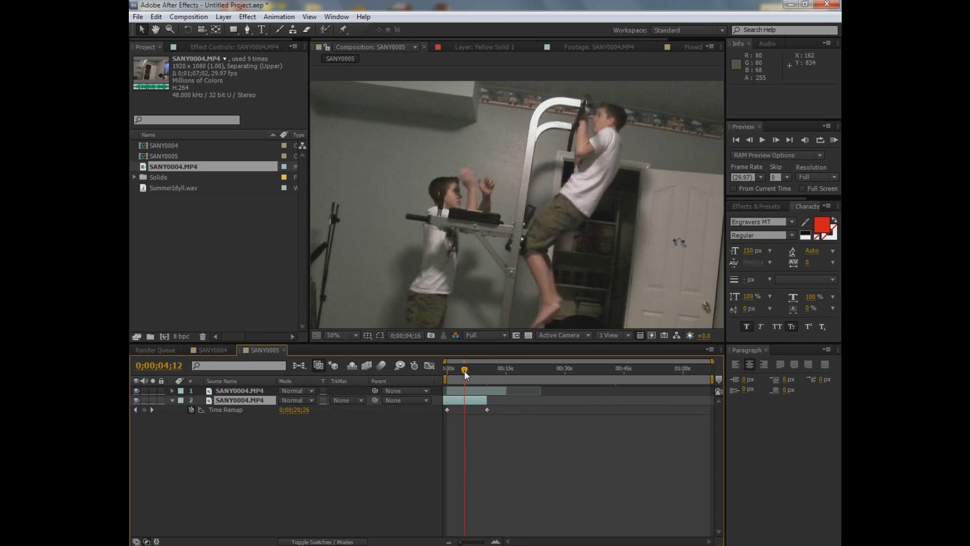
key(Page_Down)
key(Page_Down)
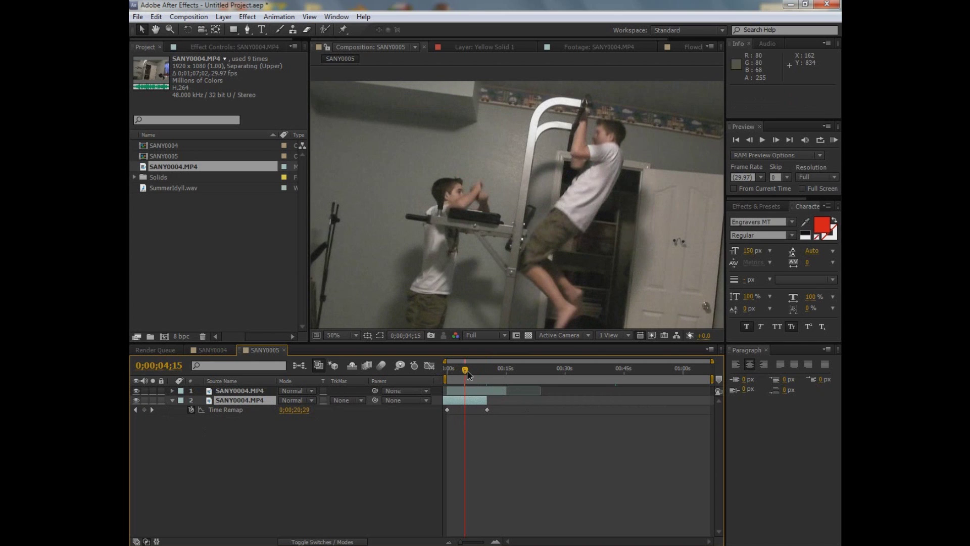
click(460, 371)
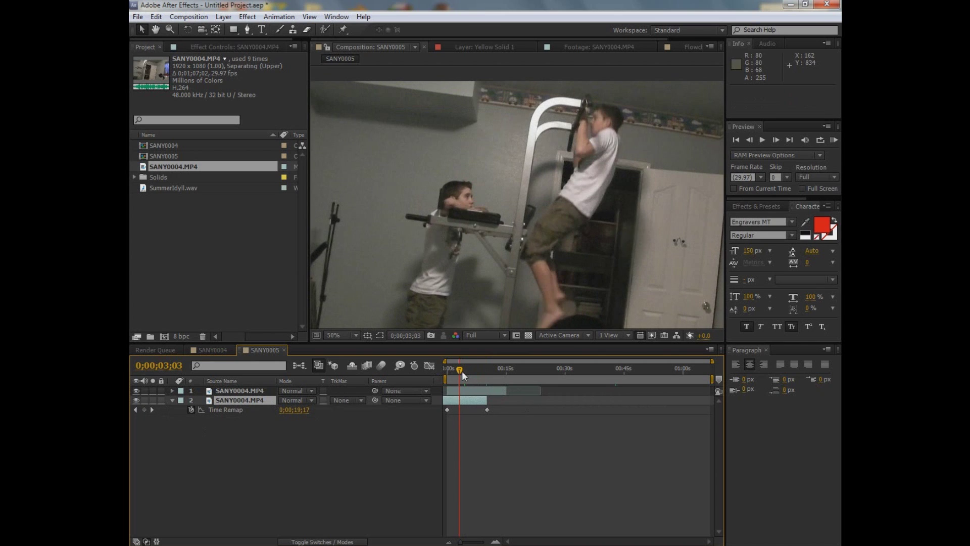
key(Page_Down)
key(Page_Down)
key(Page_Down)
key(Page_Down)
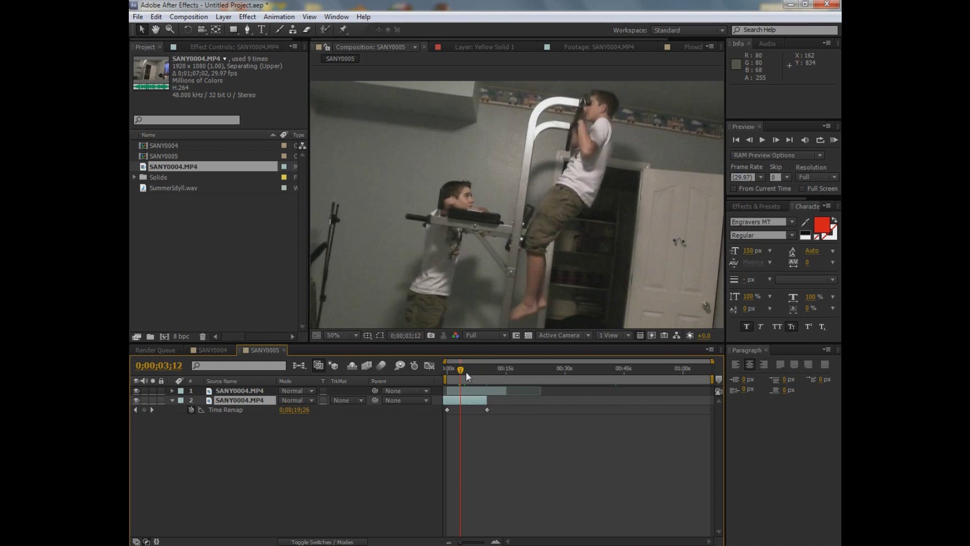
click(465, 372)
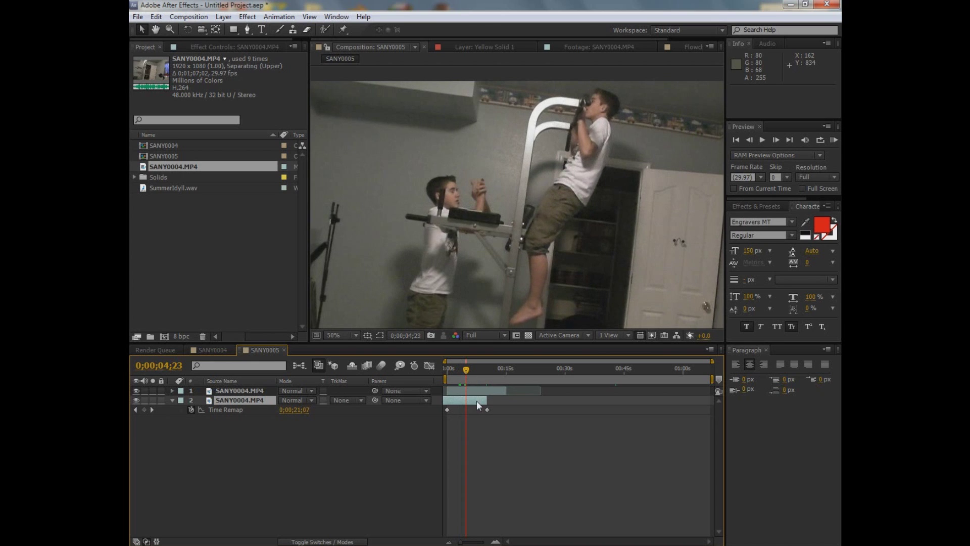
click(145, 410)
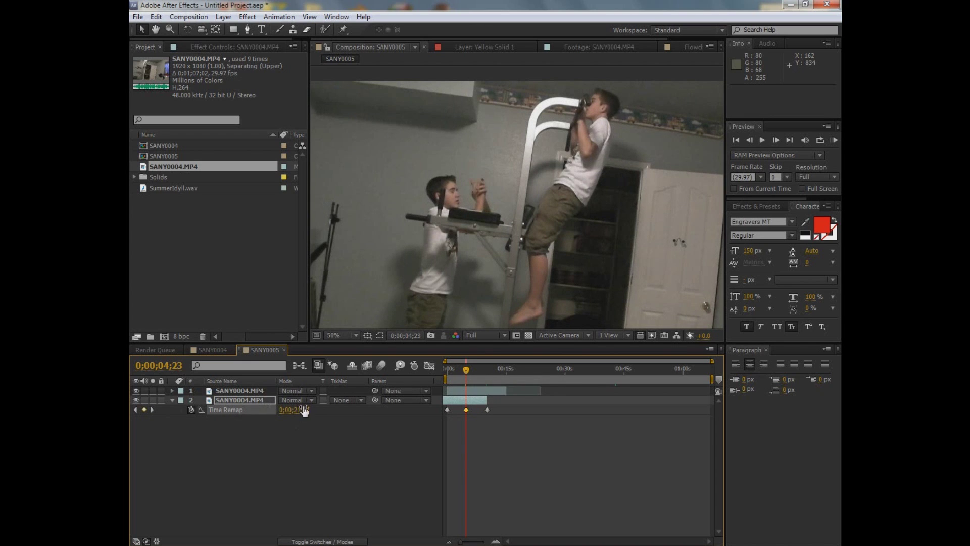
Extend the lower layer's end to 0;00;15;15 and move the current time to 0;00;10;01.
click(472, 373)
click(476, 373)
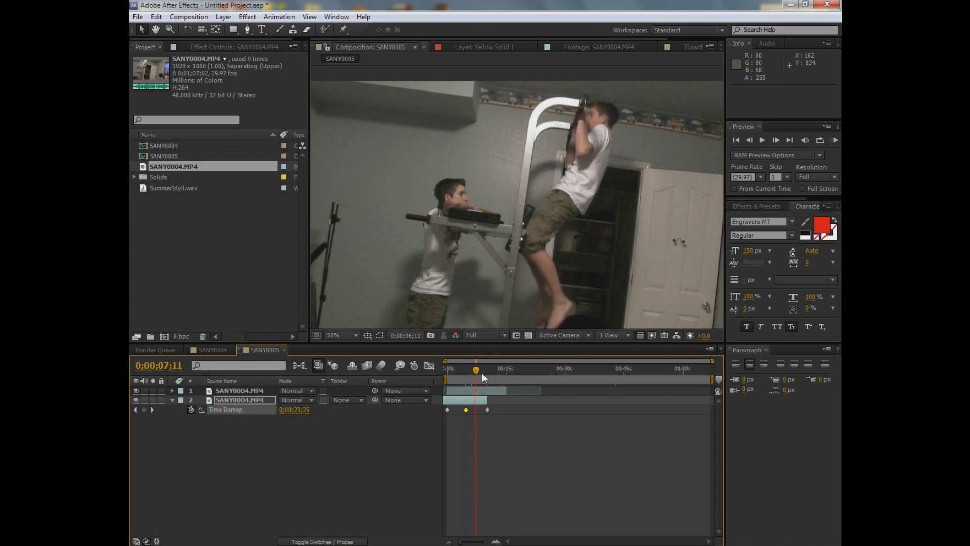
click(482, 374)
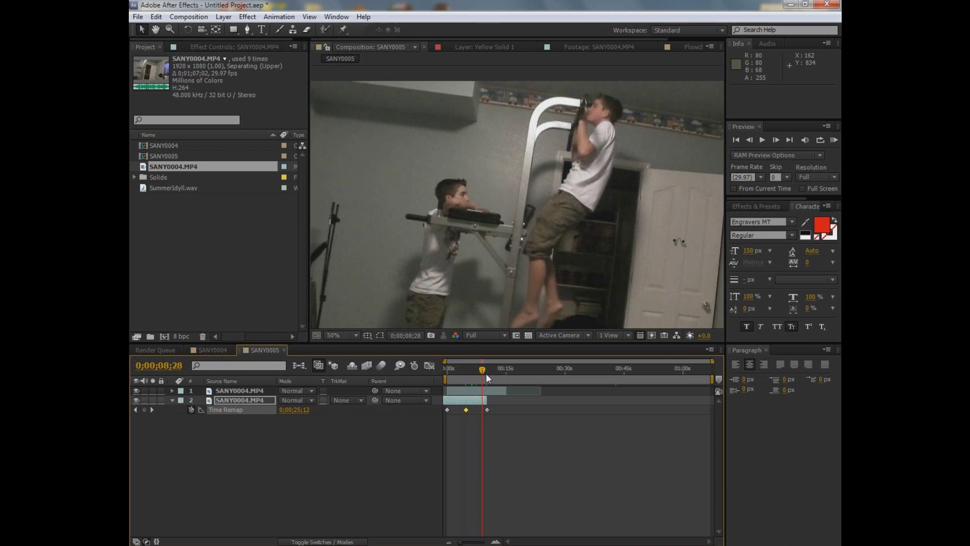
click(486, 374)
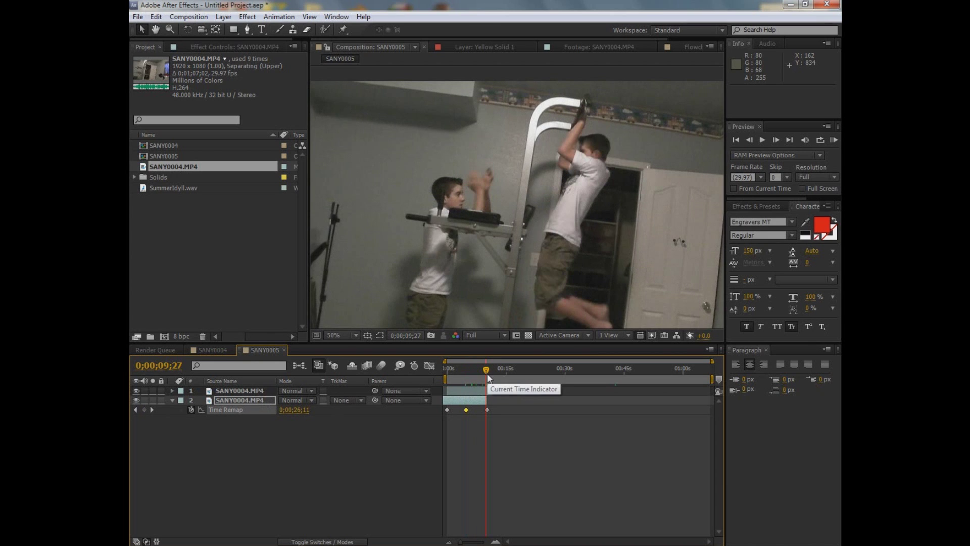
key(Page_Down)
click(488, 403)
drag(488, 403, 505, 398)
key(Page_Down)
key(Page_Down)
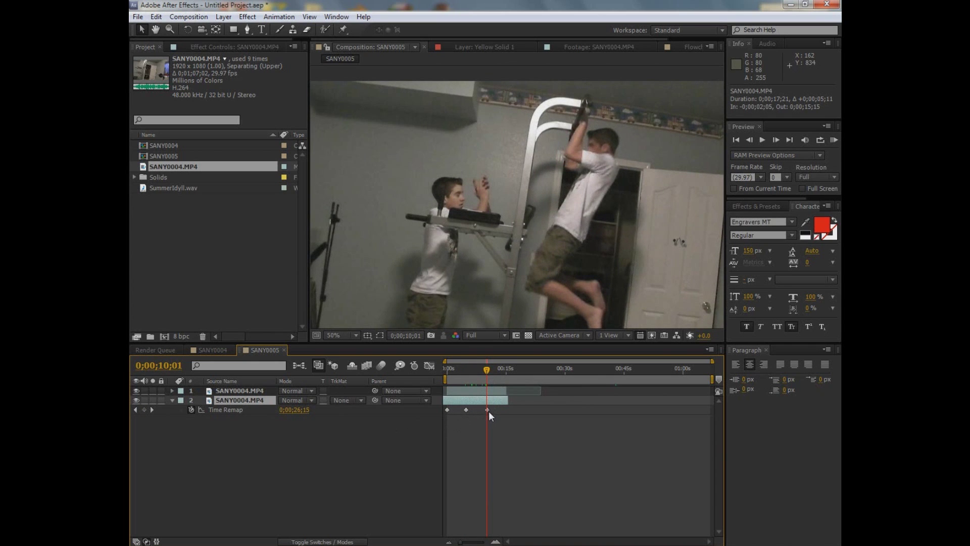
Move the lower layer's last Time Remap keyframe from 0;00;10;04 to 0;00;15;14, just before the layer's end.
key(equal)
key(equal)
key(equal)
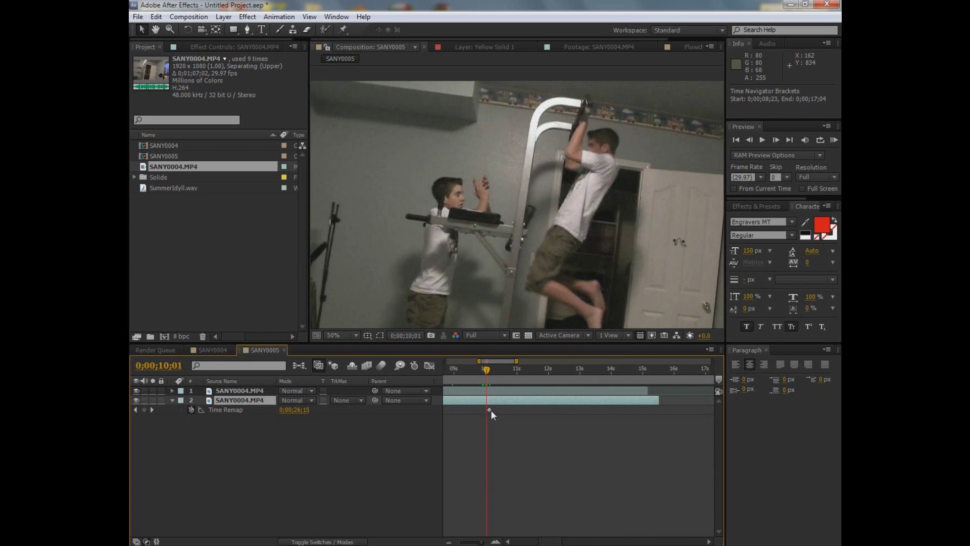
mouse_move(490, 410)
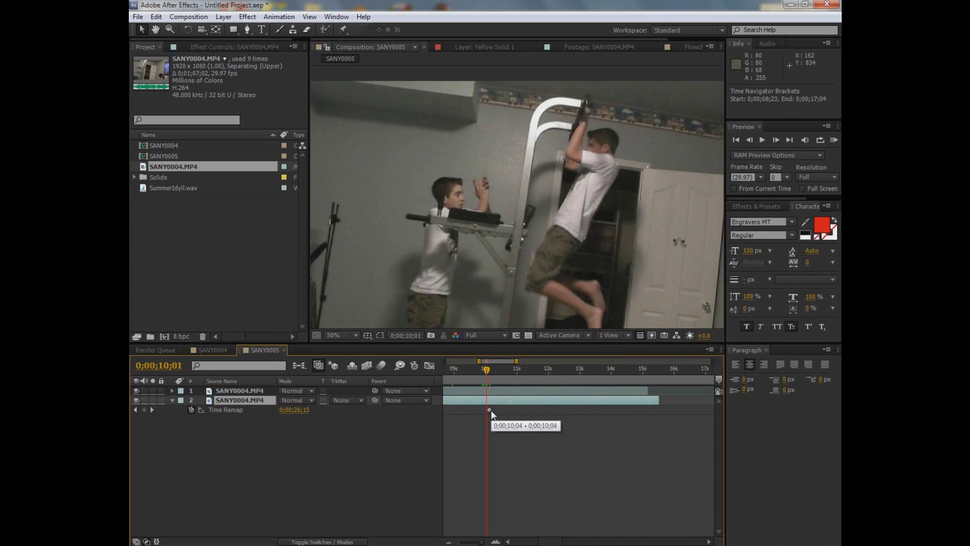
drag(490, 409, 497, 410)
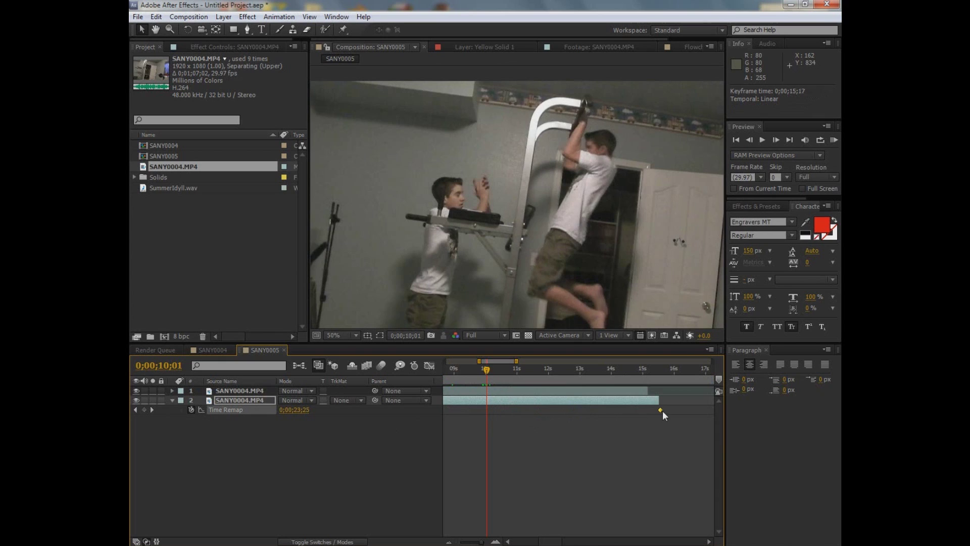
drag(663, 410, 658, 411)
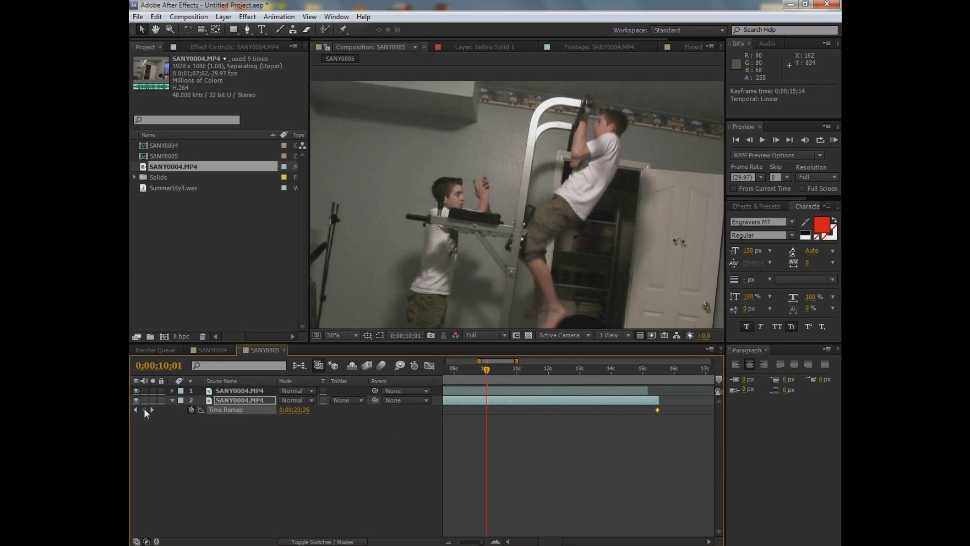
Try to enter a different Time Remap value for the lower layer at 0;00;10;01, then undo the value change.
click(294, 410)
drag(298, 409, 294, 408)
text(----)
text(6)
text(;)
click(303, 458)
key(minus)
key(minus)
key(minus)
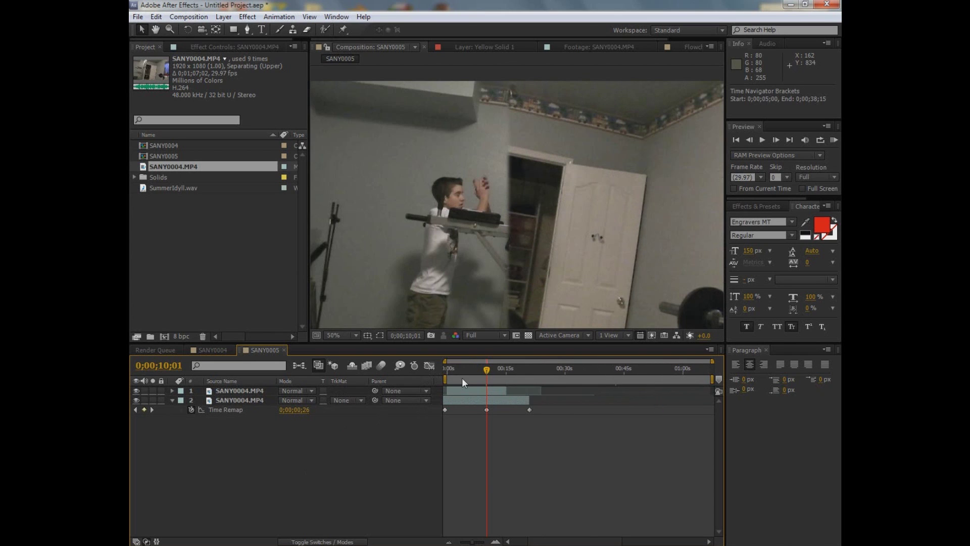
key(ctrl+z)
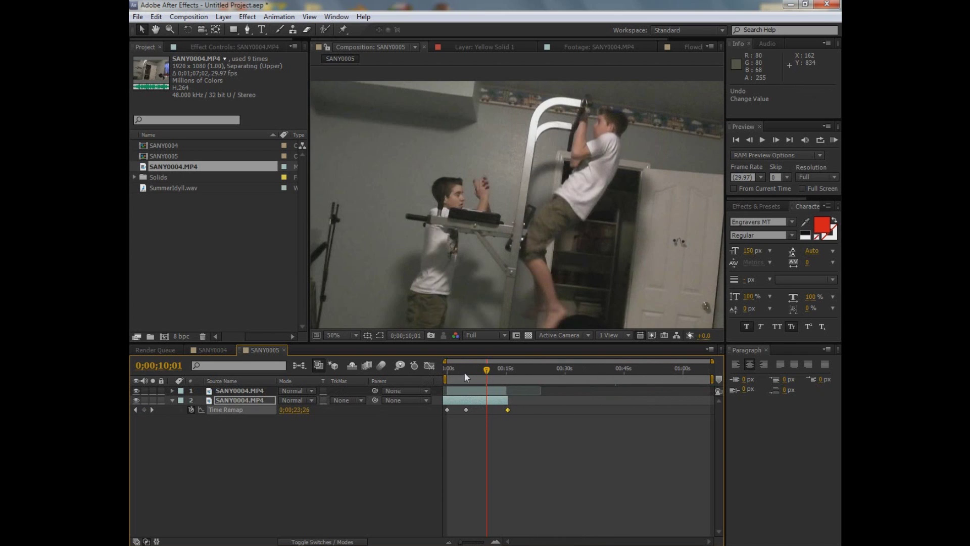
Review the poses around 0;00;10;01 and set the lower layer's Time Remap value there to 0;00;21;07, matching the 0;00;04;23 keyframe.
drag(464, 372, 493, 372)
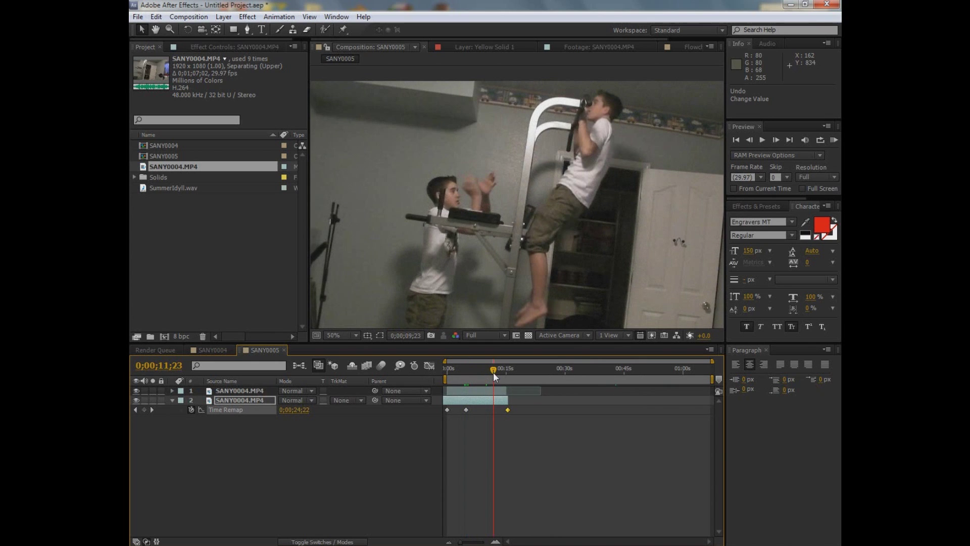
drag(492, 374, 490, 374)
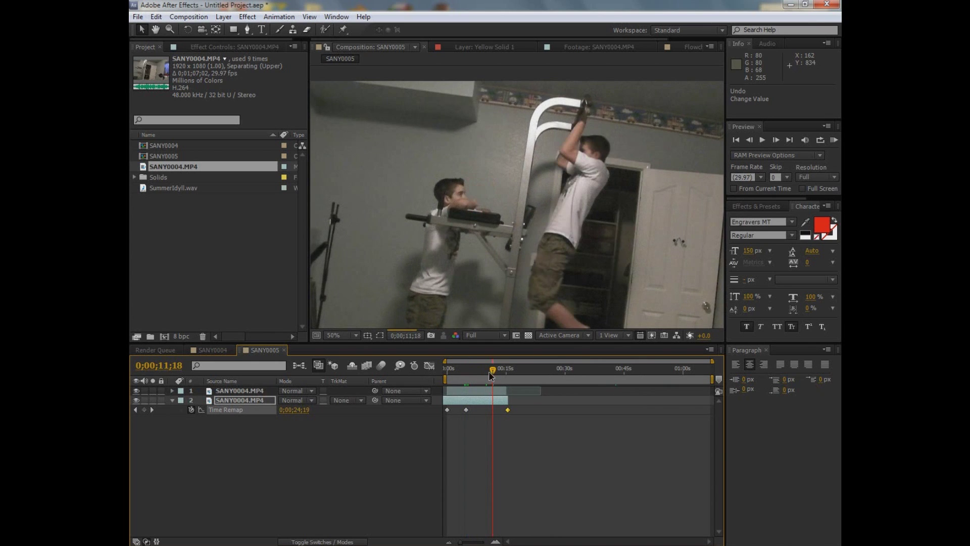
drag(489, 373, 487, 375)
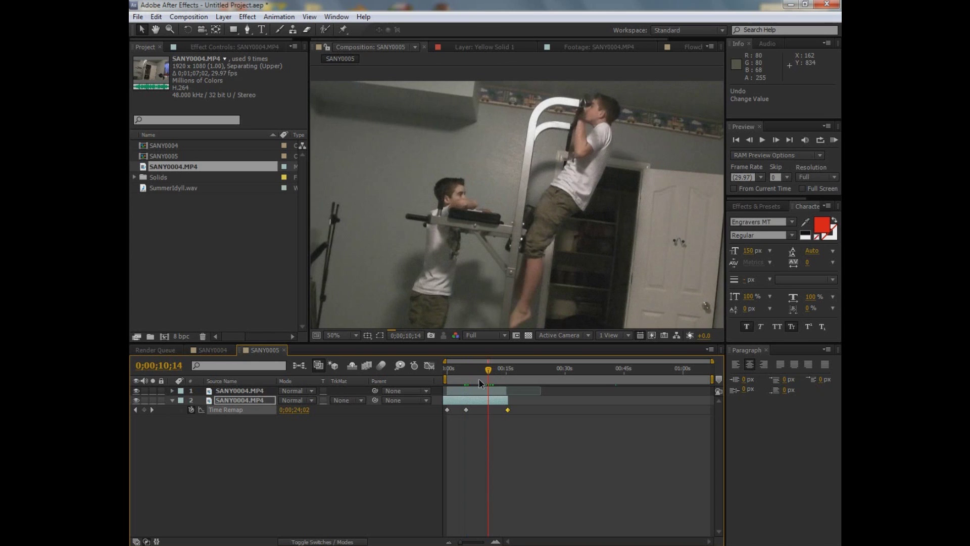
drag(487, 369, 483, 369)
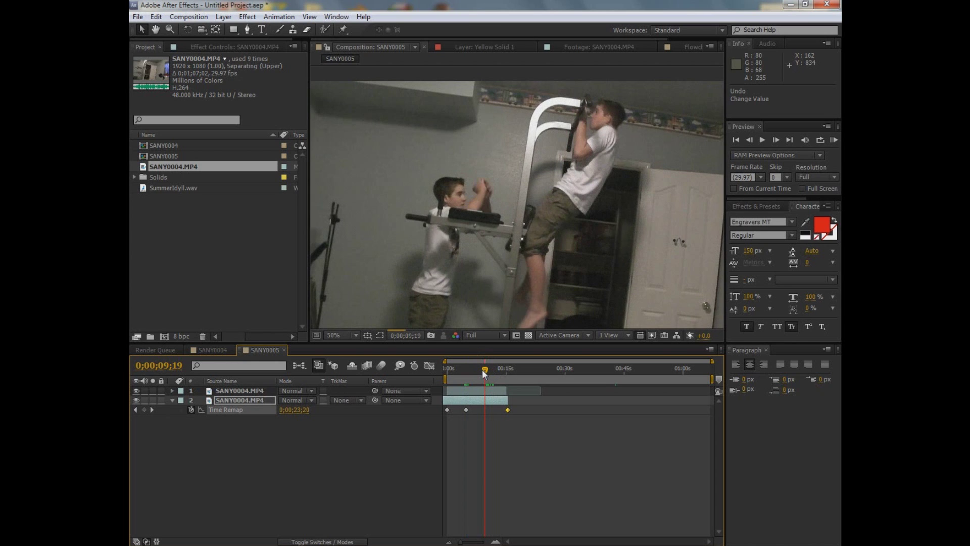
key(shift+Page_Down)
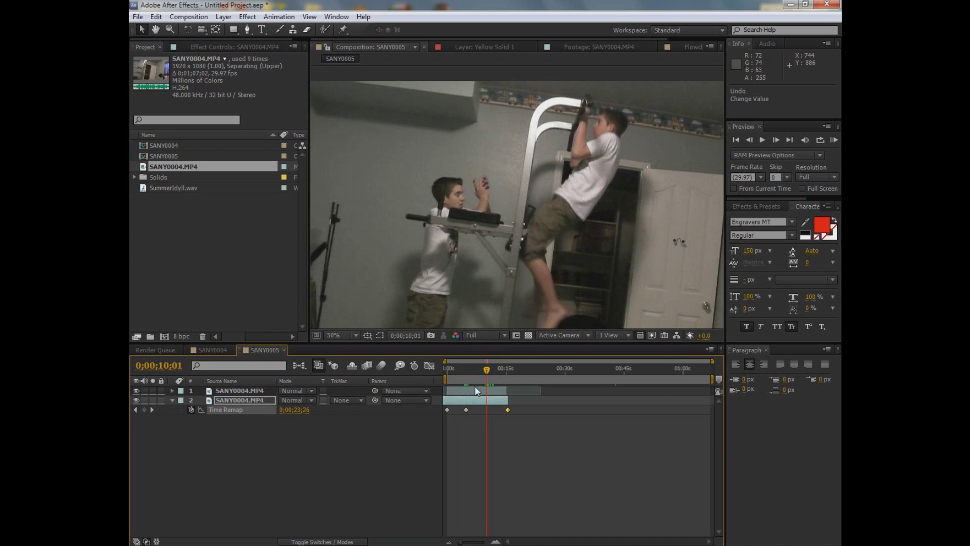
click(303, 409)
click(299, 408)
key(Return)
Extend the upper layer's end to 0;00;15;21 to cover the lower layer's out point, and check the held section around 0;00;07;02.
drag(467, 371, 508, 375)
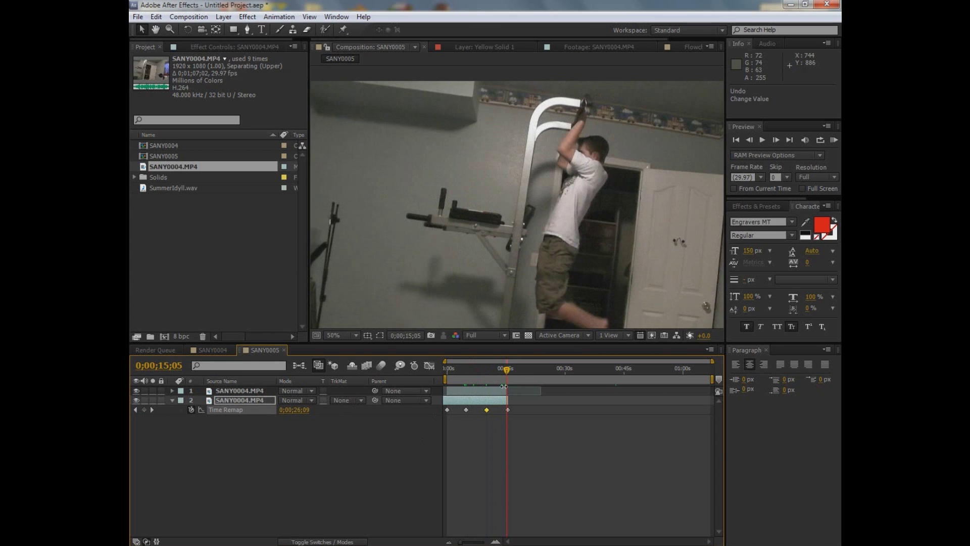
click(508, 388)
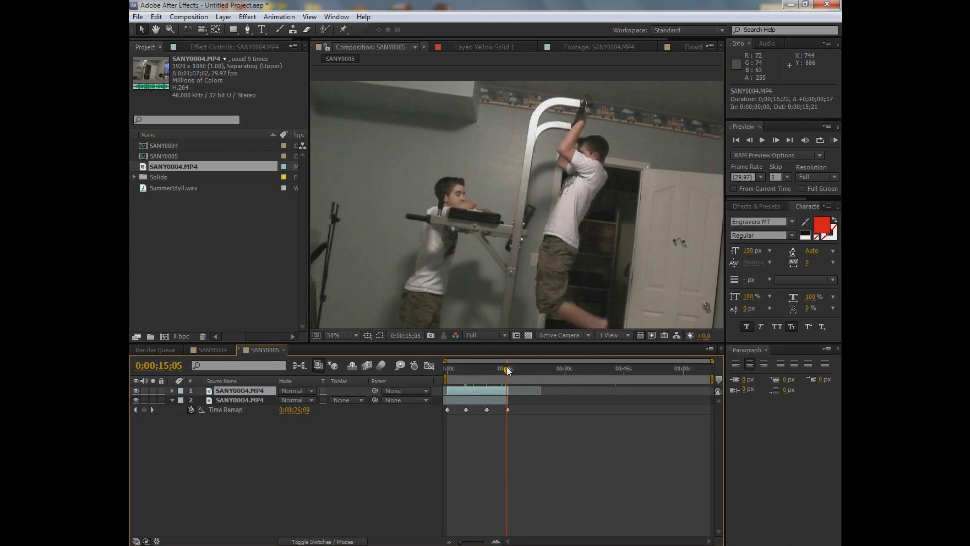
click(242, 398)
key(o)
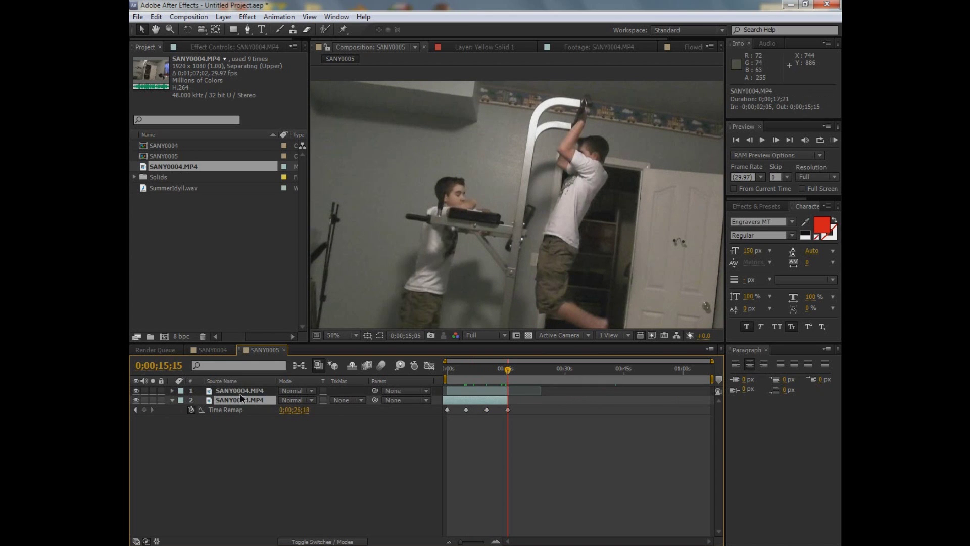
click(241, 391)
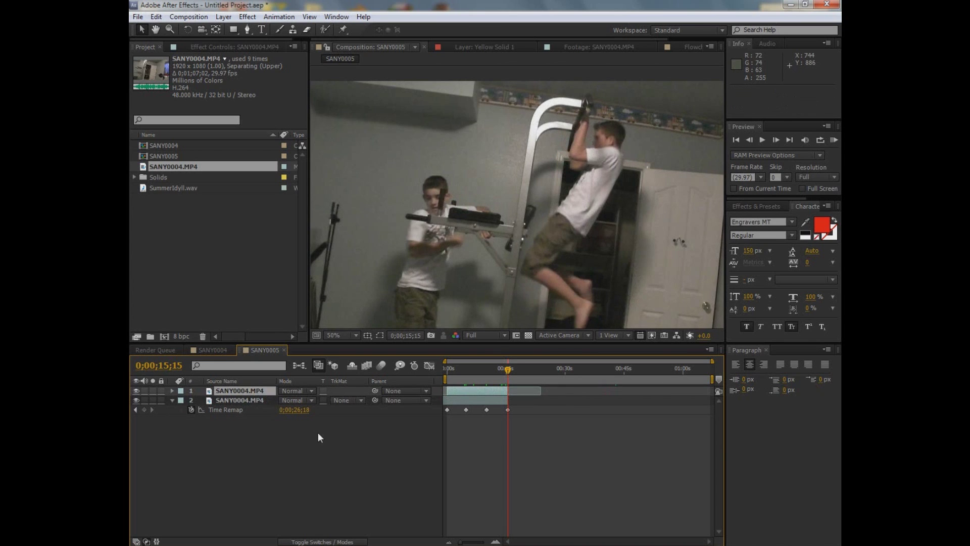
mouse_move(480, 369)
mouse_down()
mouse_move(456, 375)
mouse_move(487, 378)
mouse_move(475, 386)
mouse_up()
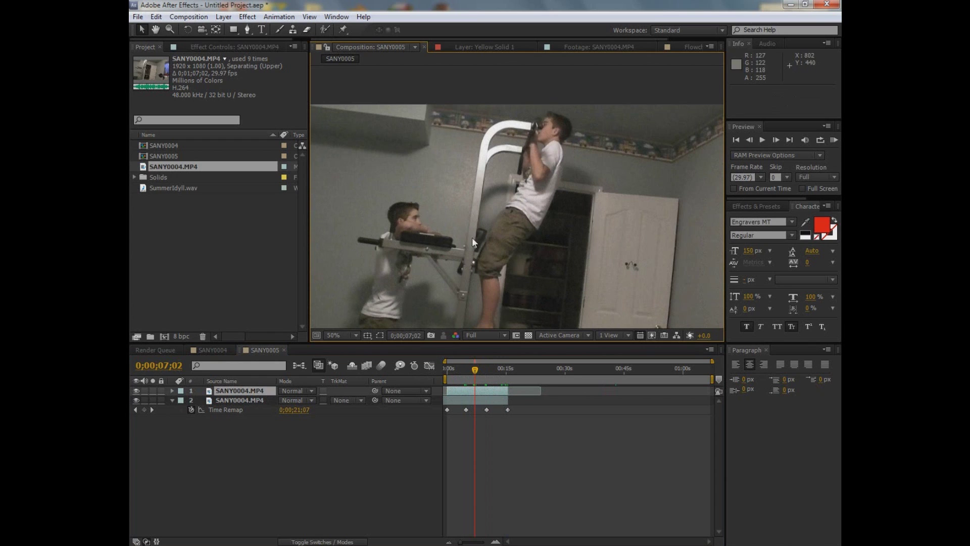
Review the combined motion between 0;00;02;29 and 0;00;05;10, then park the current time at the 0;00;04;23 keyframe.
drag(472, 374, 459, 373)
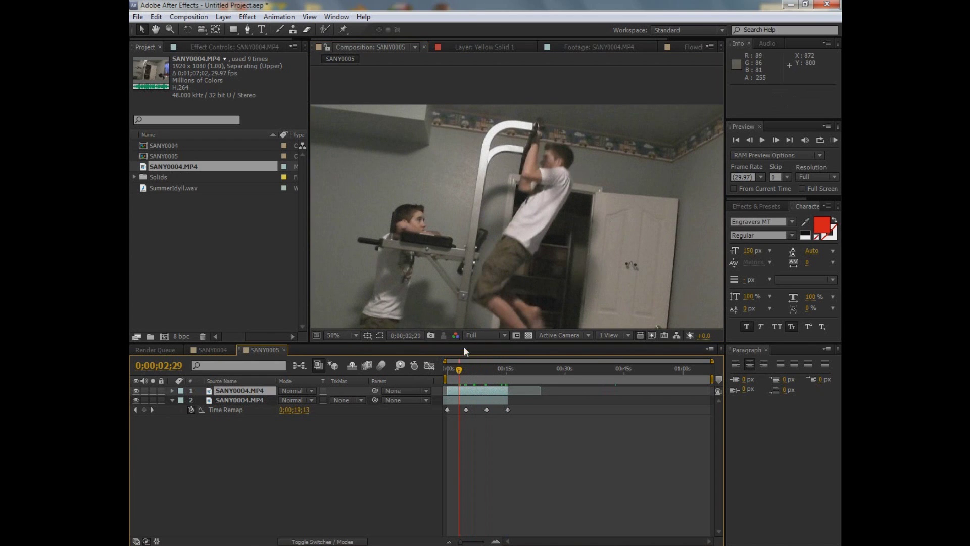
mouse_move(452, 368)
mouse_down()
mouse_move(471, 368)
mouse_move(466, 375)
mouse_up()
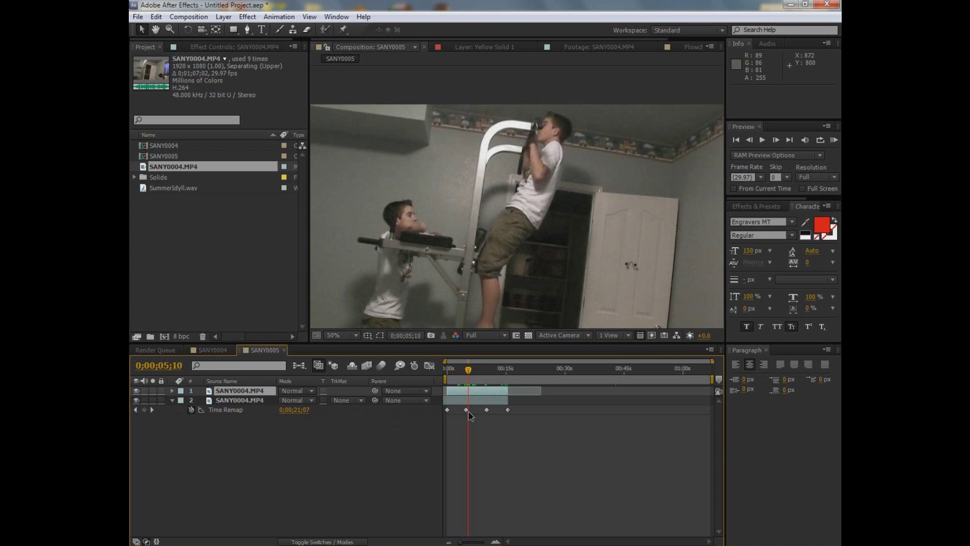
drag(467, 376, 460, 377)
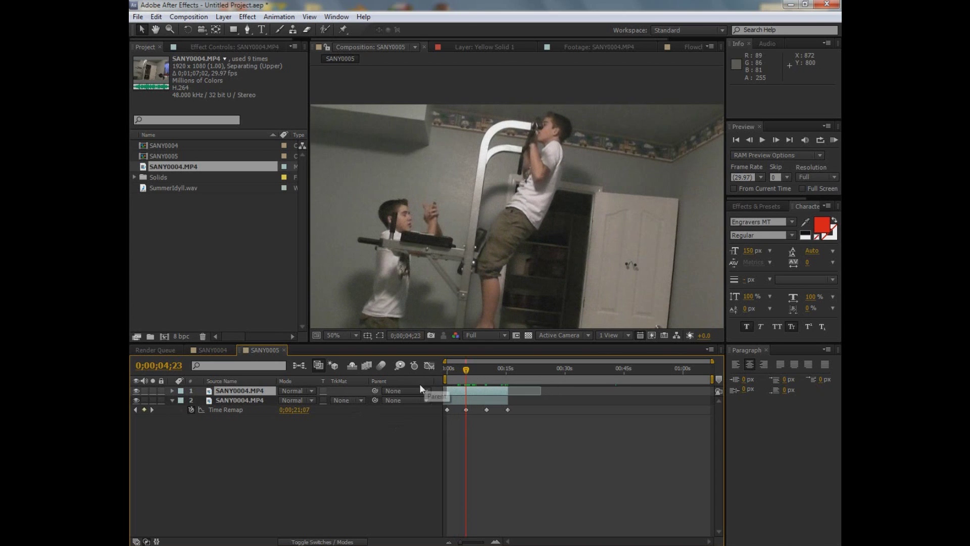
On the lower layer, trace the pull-up figure's mask with the Pen tool up the back and around the head to the forehead.
click(235, 400)
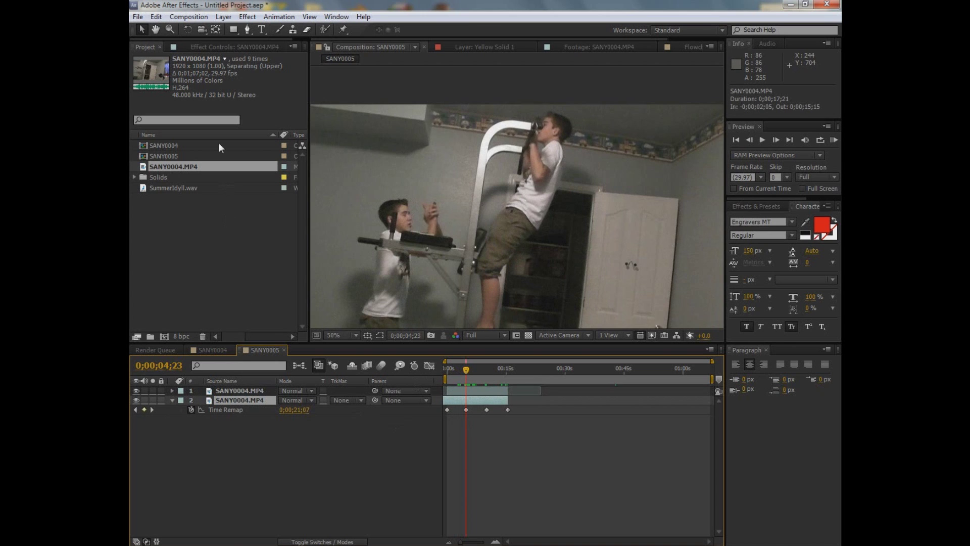
key(h)
scroll(559, 123, up, 4)
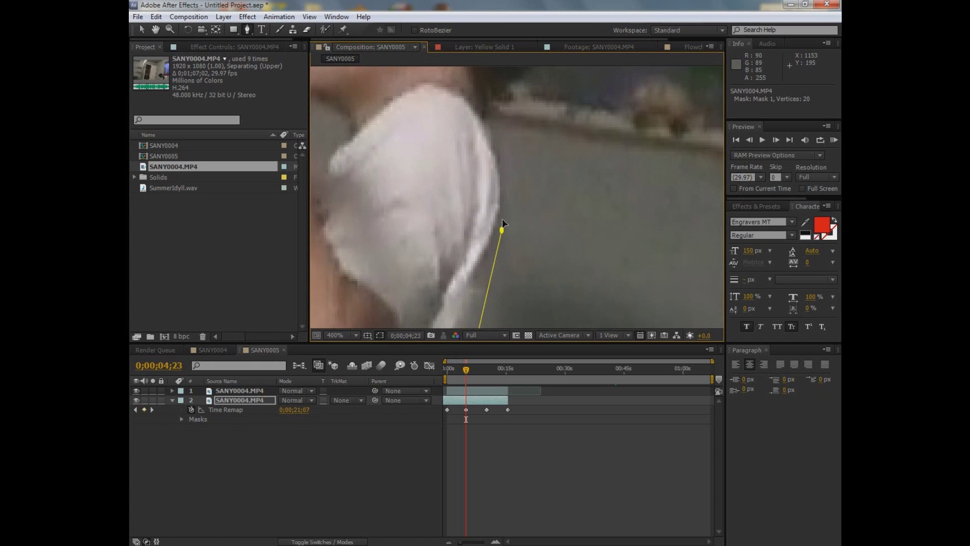
click(505, 195)
drag(505, 195, 496, 241)
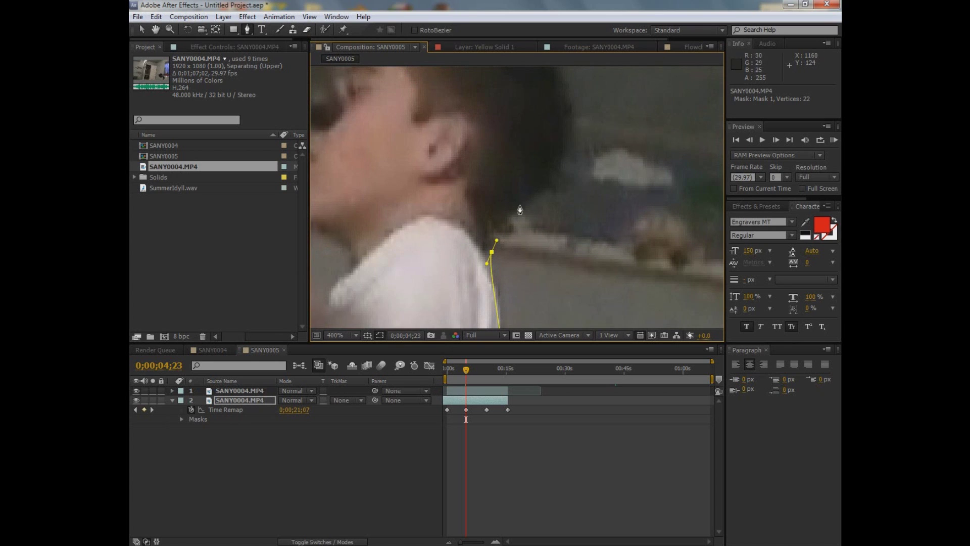
drag(567, 183, 575, 167)
drag(540, 206, 526, 308)
drag(560, 170, 546, 154)
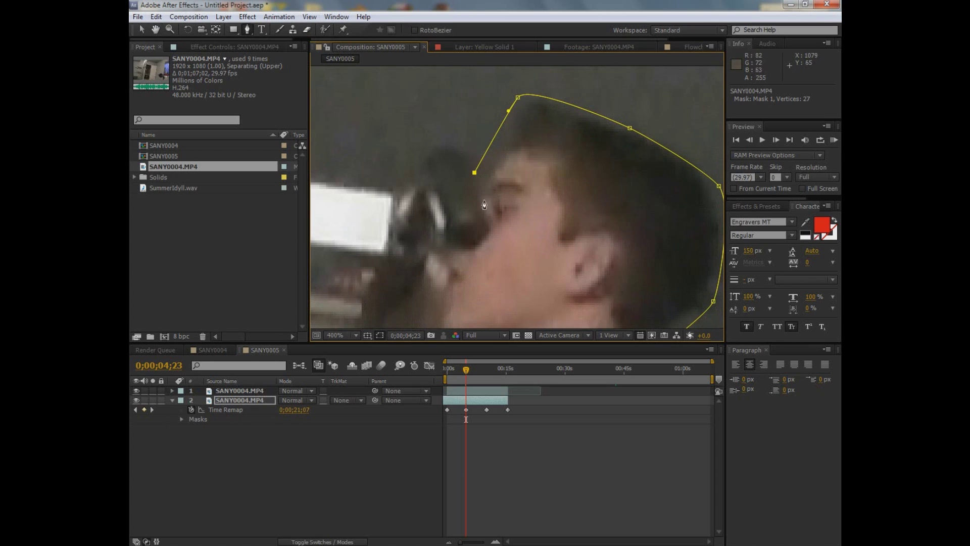
Continue the figure's mask from the forehead down the face, past the nose and hands.
click(476, 199)
click(487, 228)
drag(447, 246, 438, 247)
scroll(428, 268, down, 3)
scroll(428, 267, left, 1)
click(458, 238)
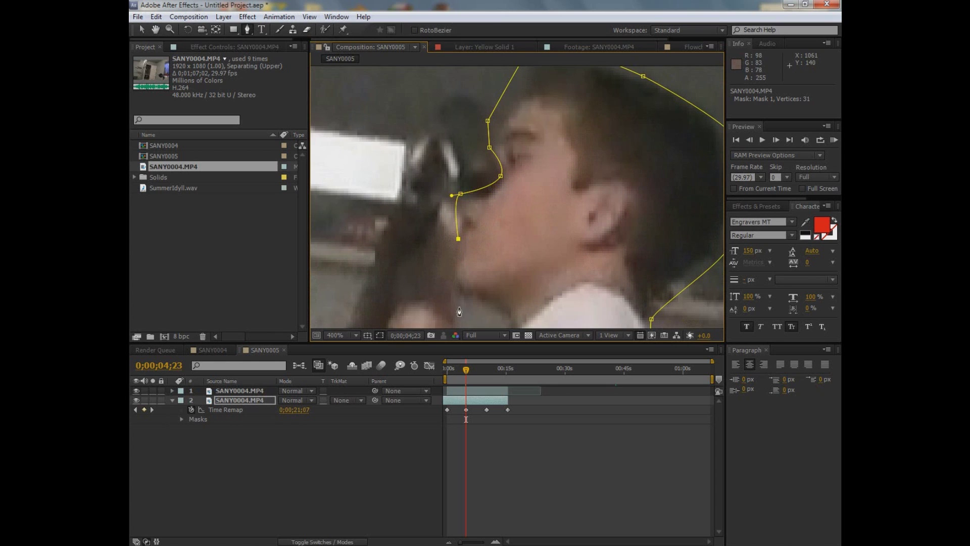
Extend the mask path along the arms and down the front of the body to the lower leg.
scroll(449, 297, down, 6)
scroll(449, 298, right, 1)
click(427, 182)
drag(483, 206, 489, 217)
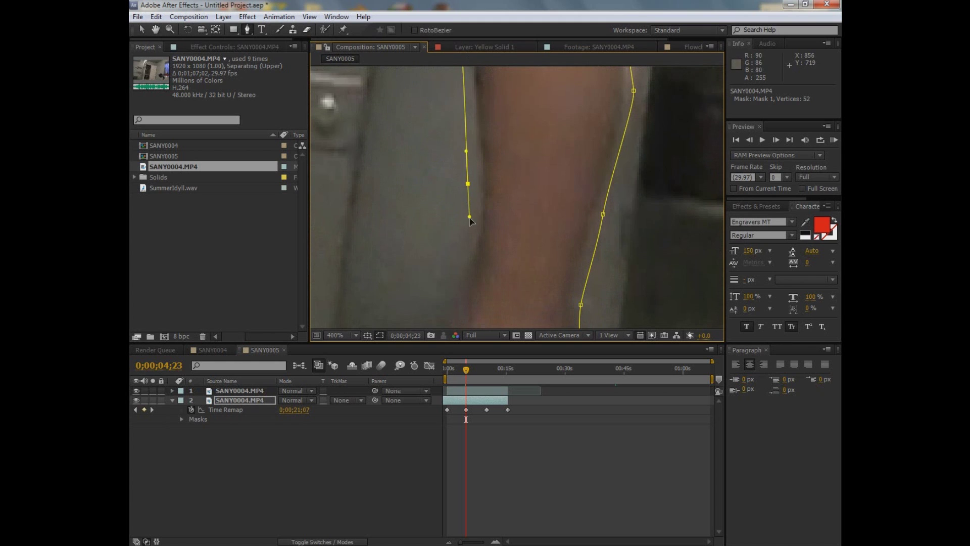
Trace the mask down the shin and over the top of the foot, and close the path at the toes.
drag(469, 258, 495, 133)
click(472, 199)
drag(472, 199, 548, 79)
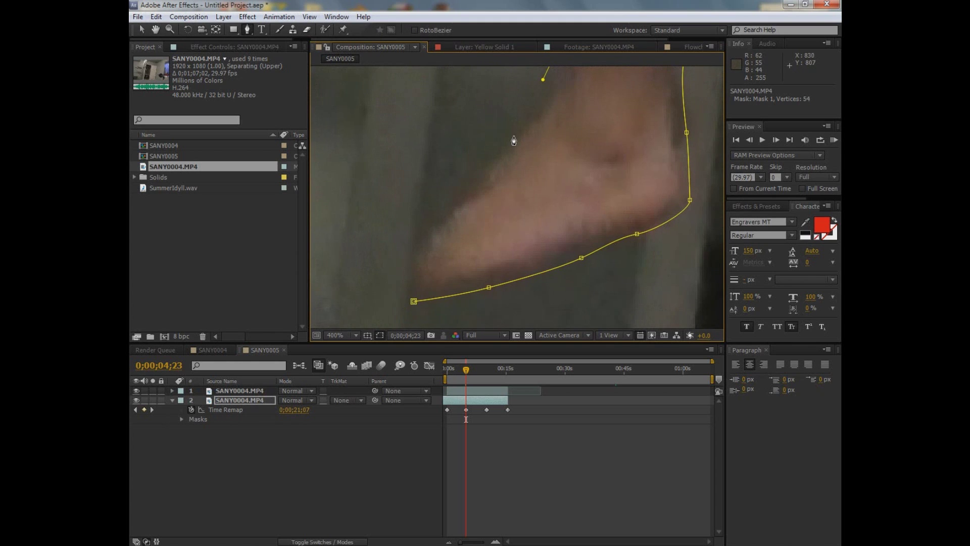
drag(512, 135, 475, 167)
click(439, 212)
drag(414, 258, 414, 271)
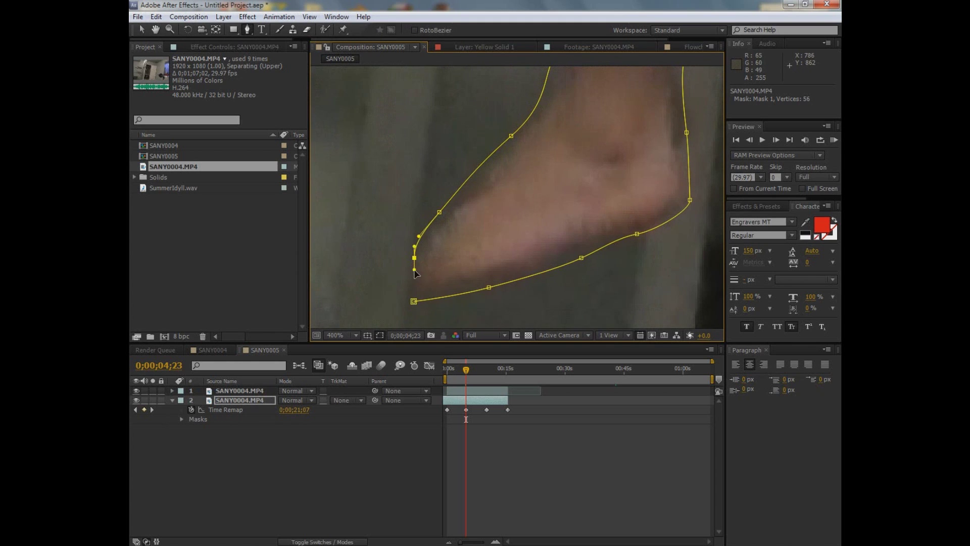
click(414, 301)
Hide the finished mask's outline and set the lower layer's Mask Feather to 5 pixels.
drag(489, 91, 468, 224)
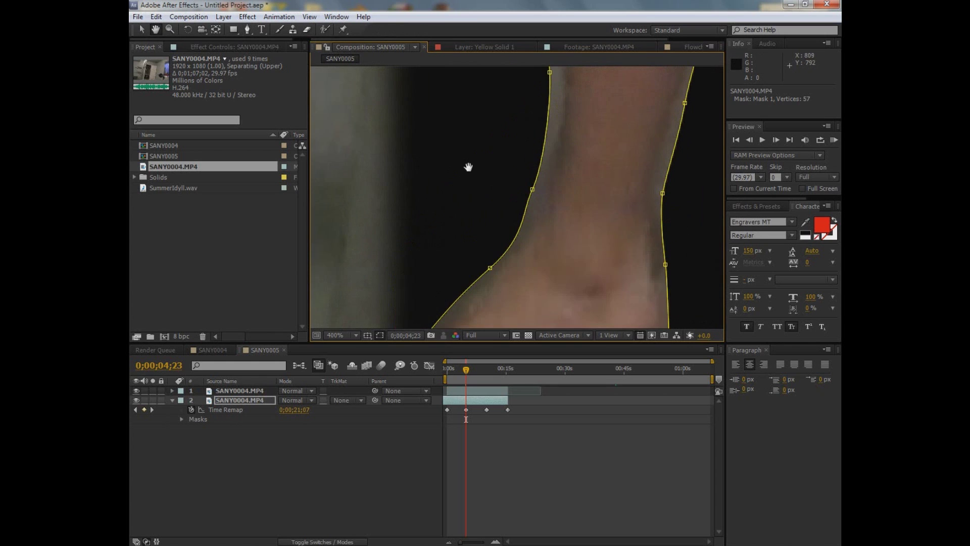
drag(510, 76, 486, 318)
drag(515, 76, 465, 314)
drag(468, 169, 450, 303)
scroll(450, 303, down, 3)
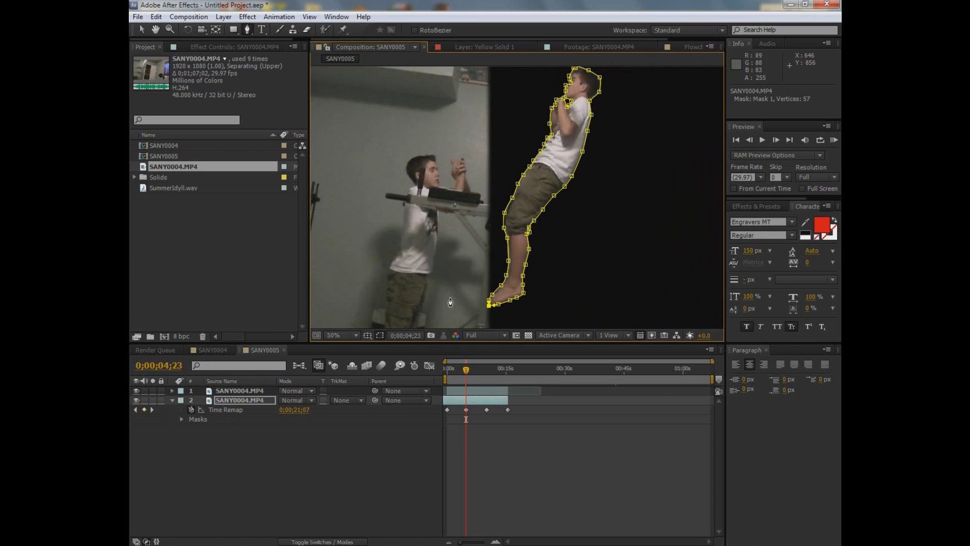
key(ctrl+shift+h)
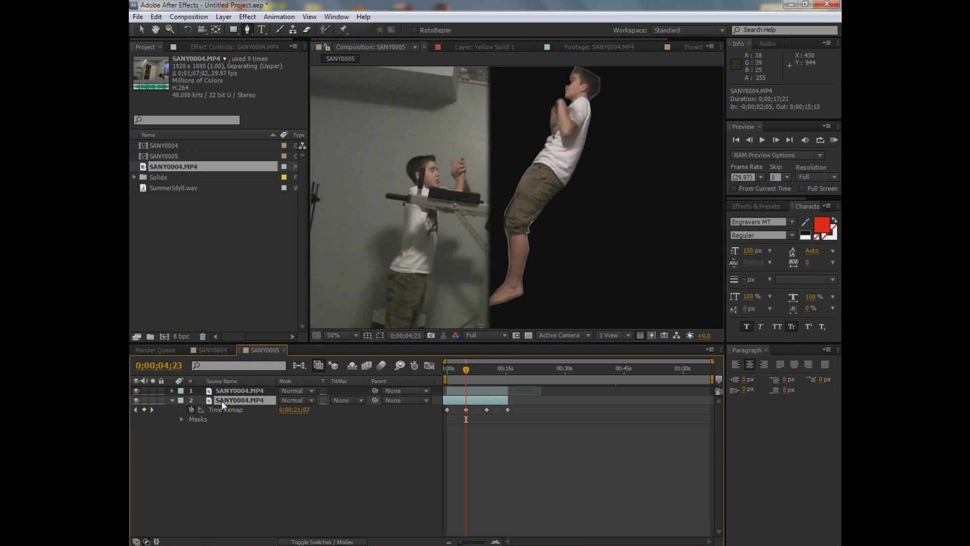
key(m)
key(m)
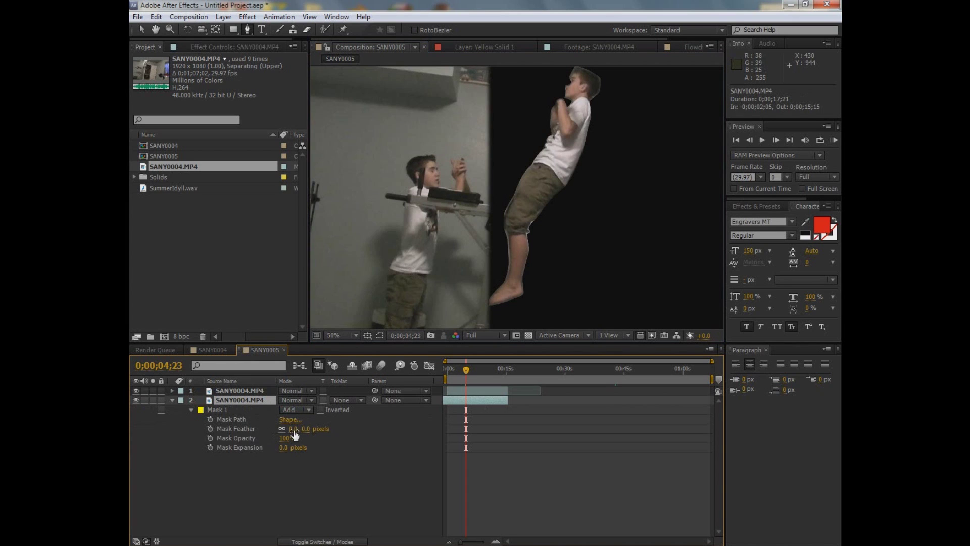
drag(305, 429, 311, 428)
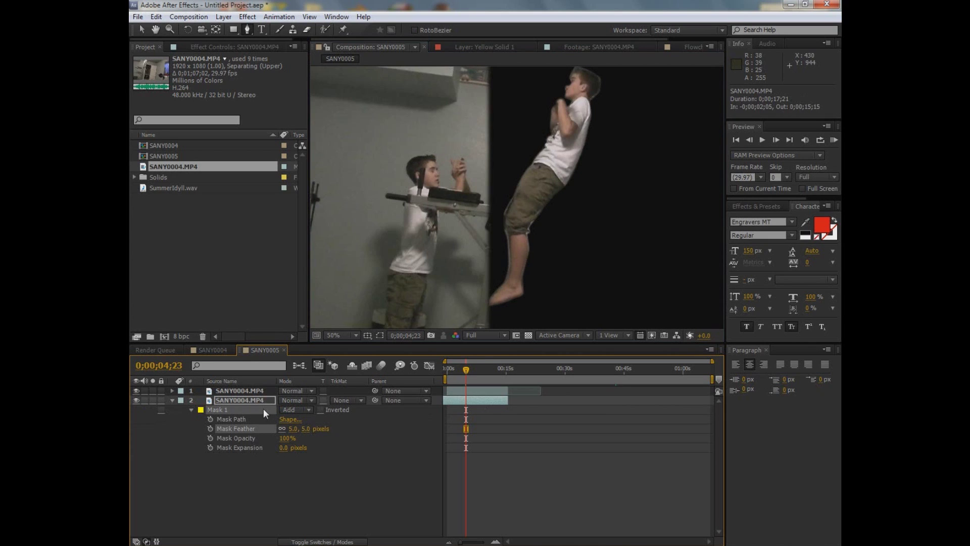
Duplicate the lower SANY0004.MP4 layer and set the bottom copy's Mask 1 to Subtract with a 16 pixel feather.
click(253, 399)
key(ctrl+d)
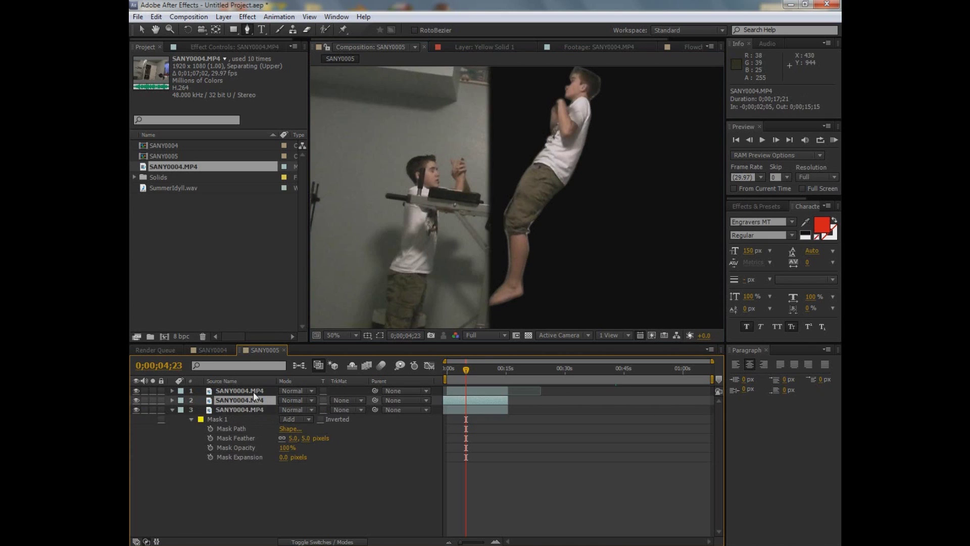
click(293, 419)
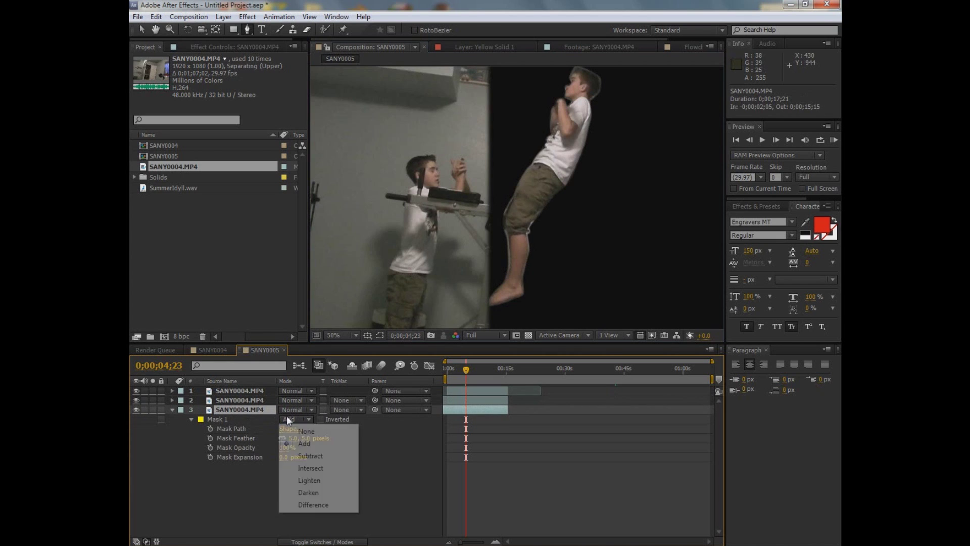
click(308, 453)
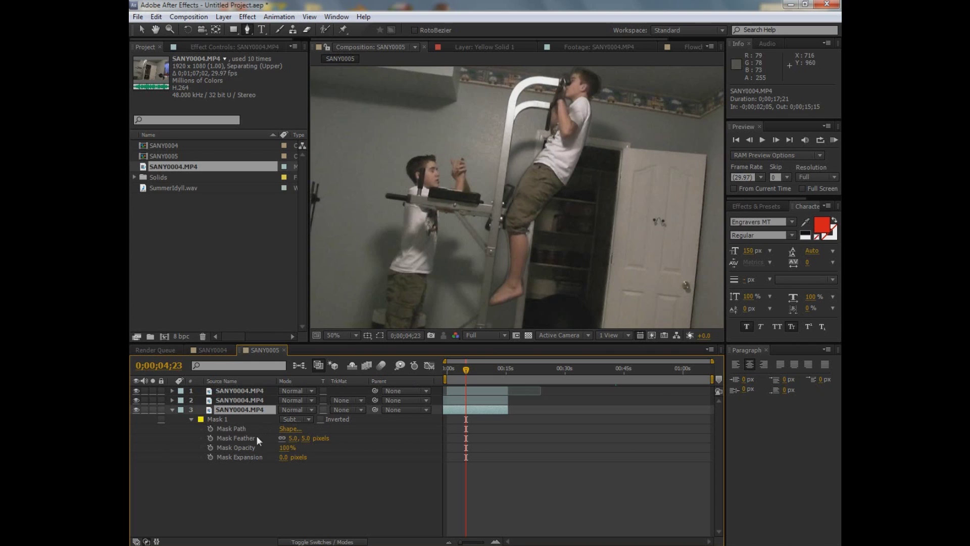
drag(291, 438, 268, 443)
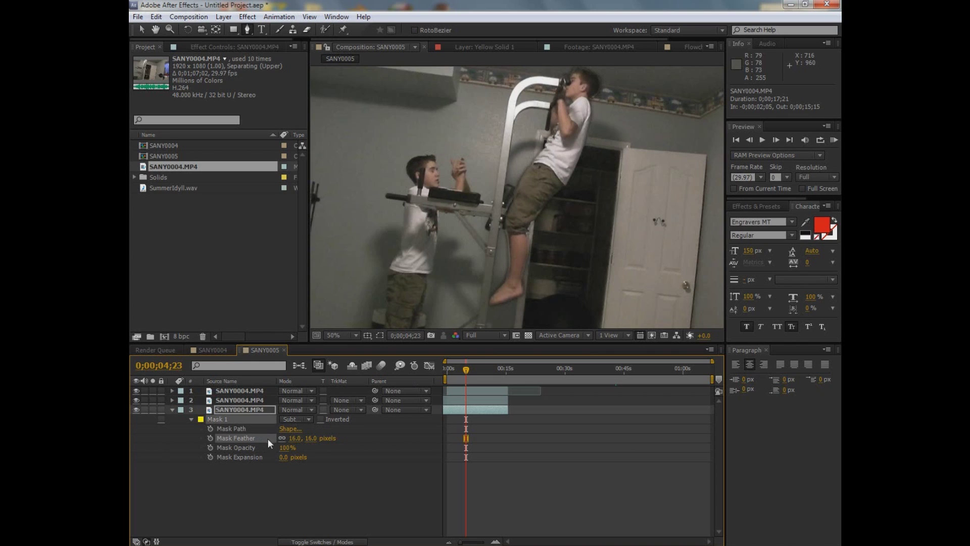
Set Mask 1's Mask Expansion on the middle SANY0004.MP4 layer to 10 pixels.
click(254, 400)
key(m)
key(m)
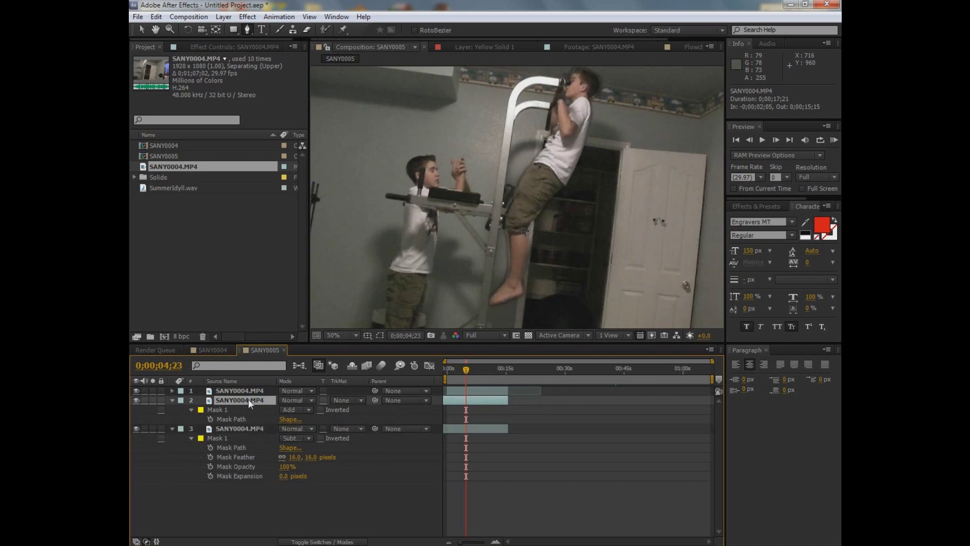
drag(288, 447, 294, 447)
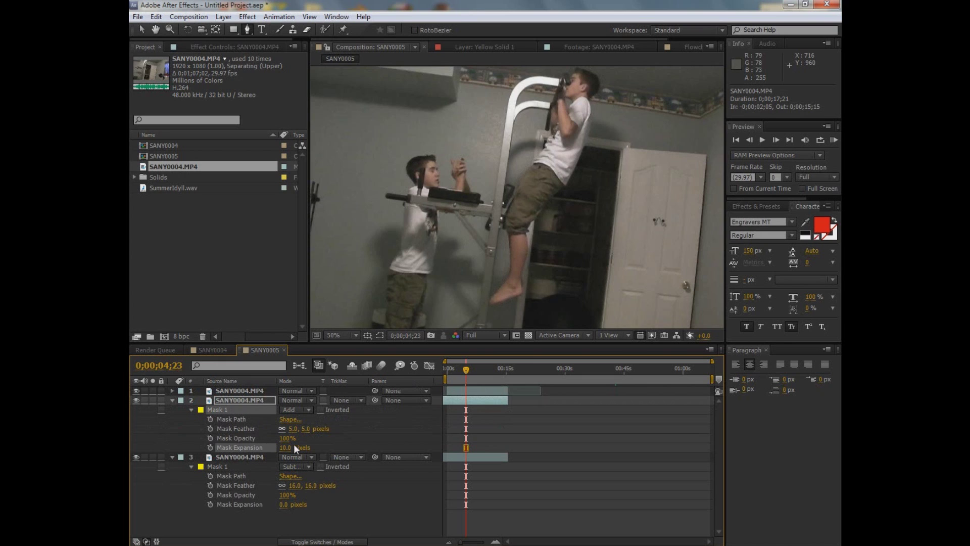
Collapse the mask properties of the two lower layers and apply the Add Grain effect to the bottom layer.
drag(521, 203, 517, 137)
scroll(513, 175, up, 2)
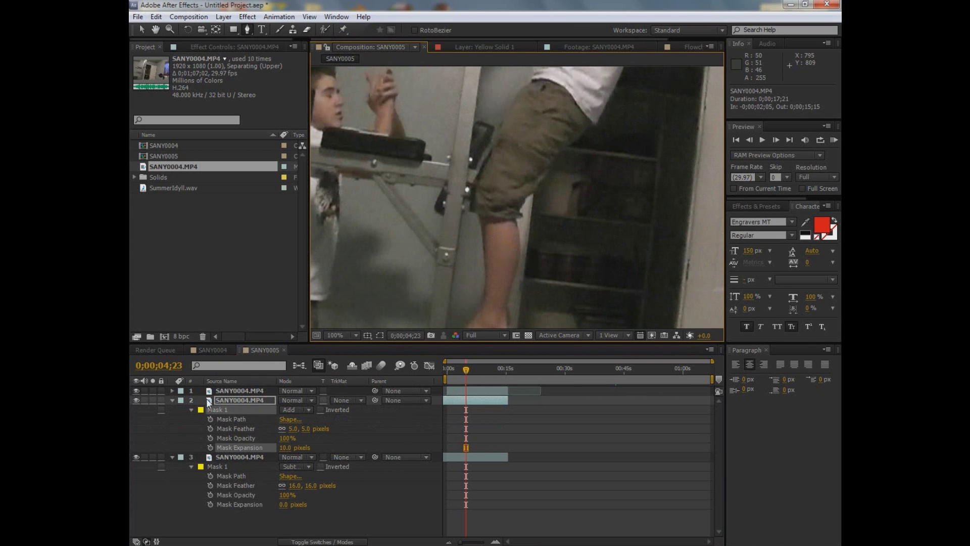
click(172, 399)
click(223, 411)
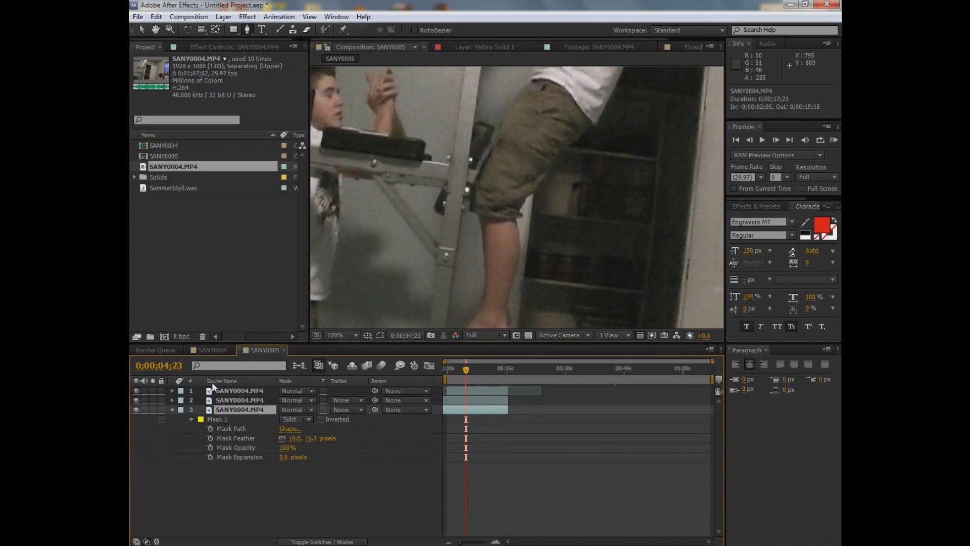
click(172, 409)
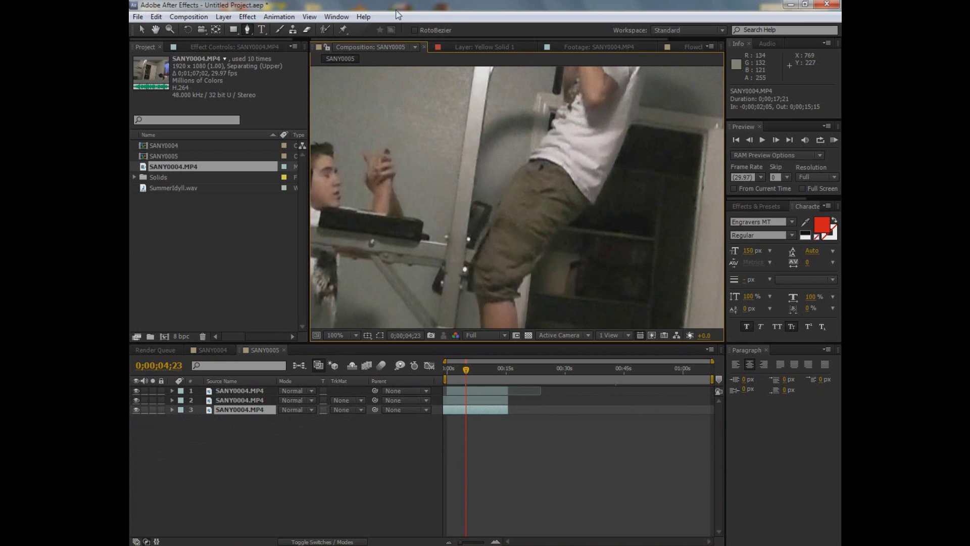
click(243, 18)
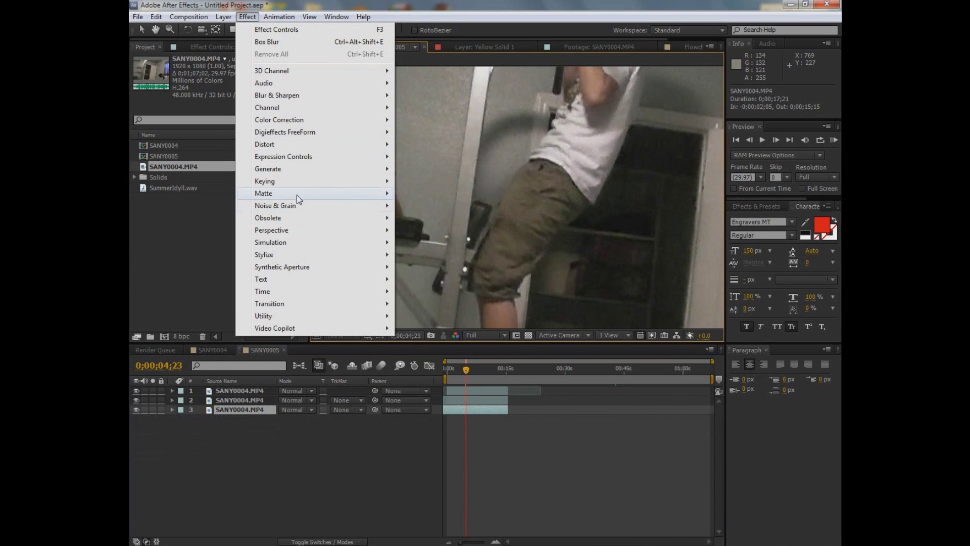
mouse_move(366, 208)
click(432, 206)
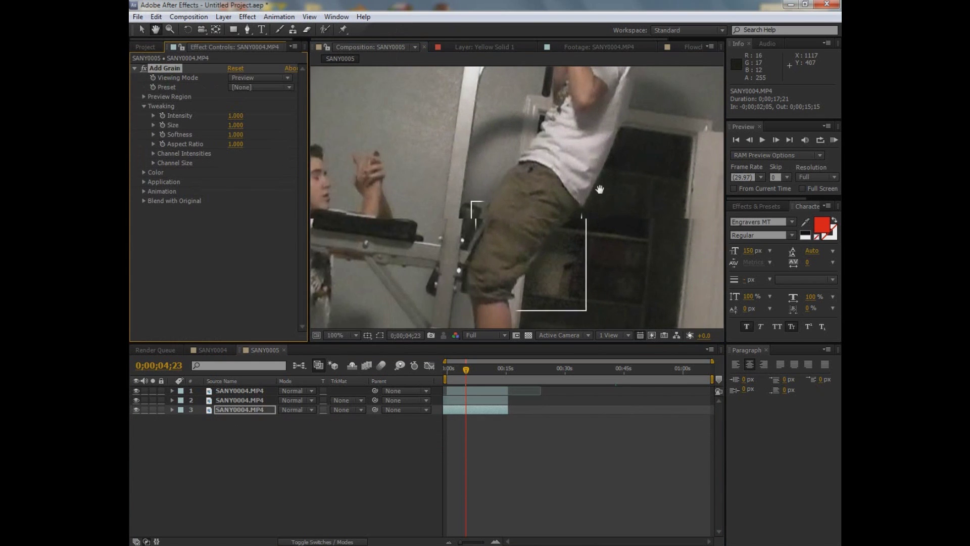
drag(517, 263, 538, 201)
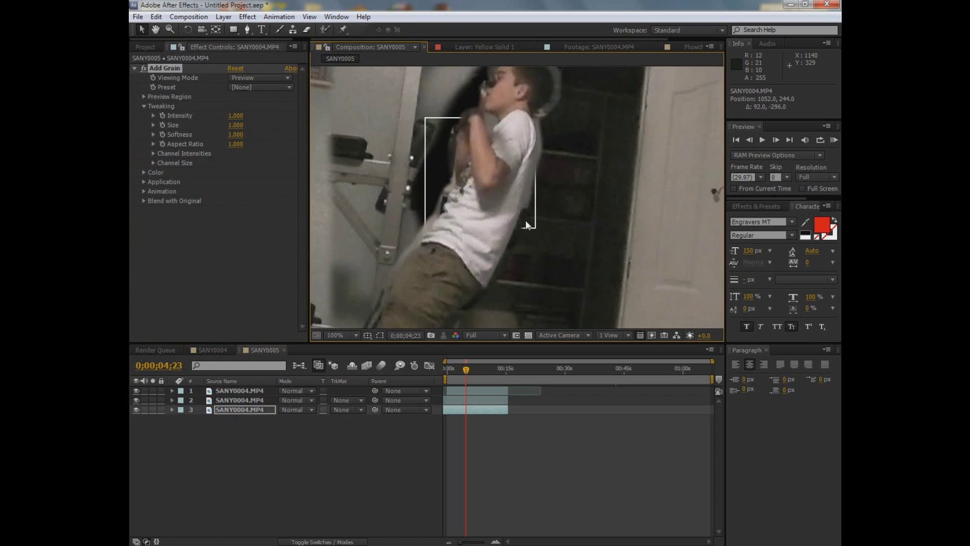
drag(501, 245, 447, 182)
drag(459, 195, 641, 127)
key(ctrl+z)
key(ctrl+z)
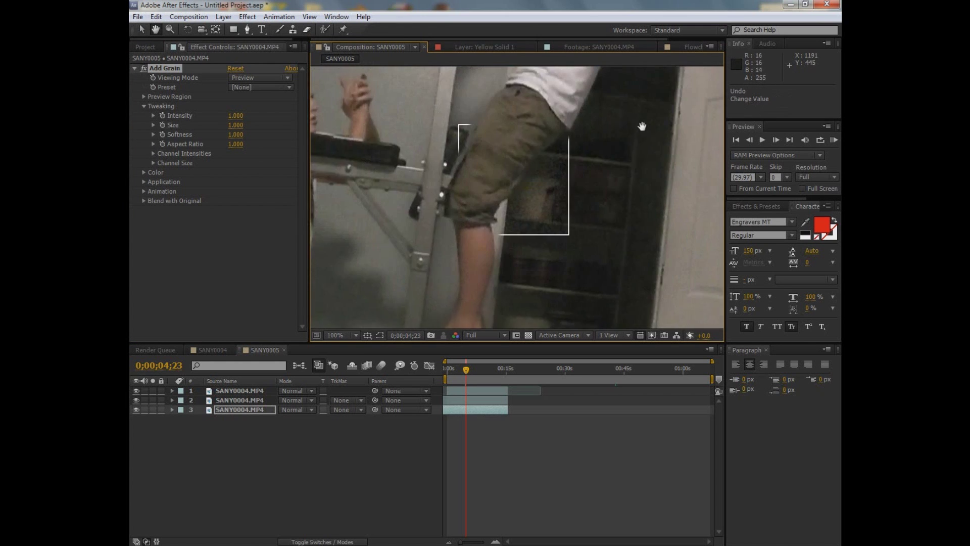
key(ctrl+z)
Examine the held pull-up pose and the grain preview around the figure at 0;00;08;28.
drag(525, 170, 464, 255)
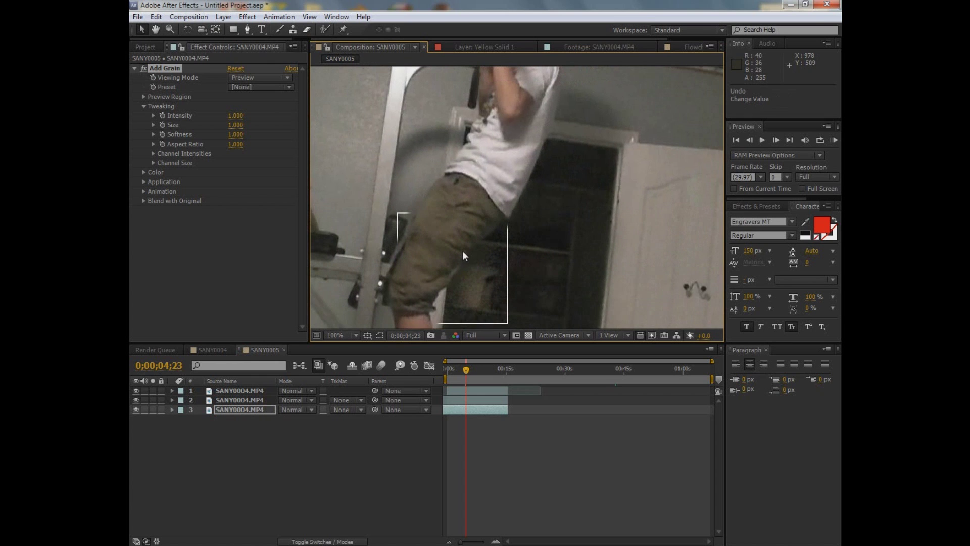
drag(462, 368, 483, 376)
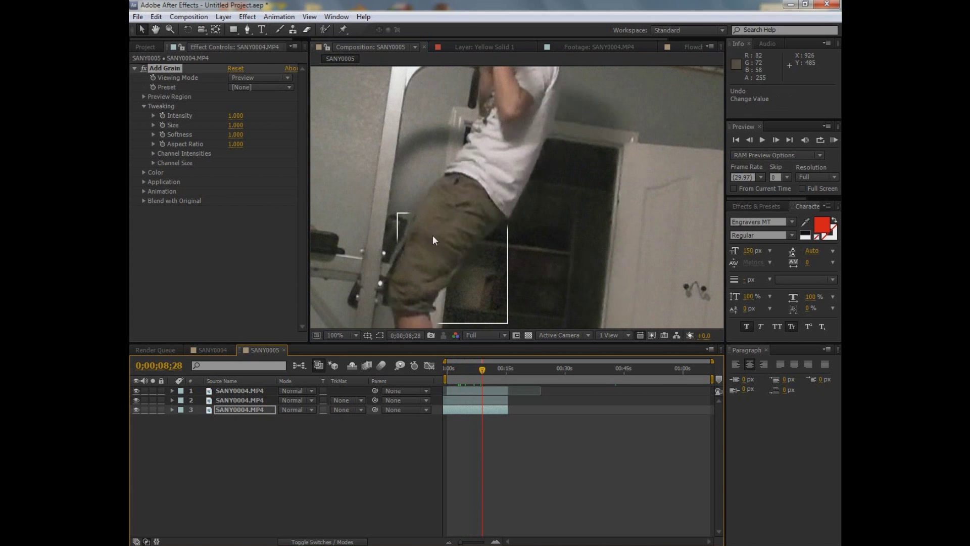
key(h)
drag(443, 249, 528, 38)
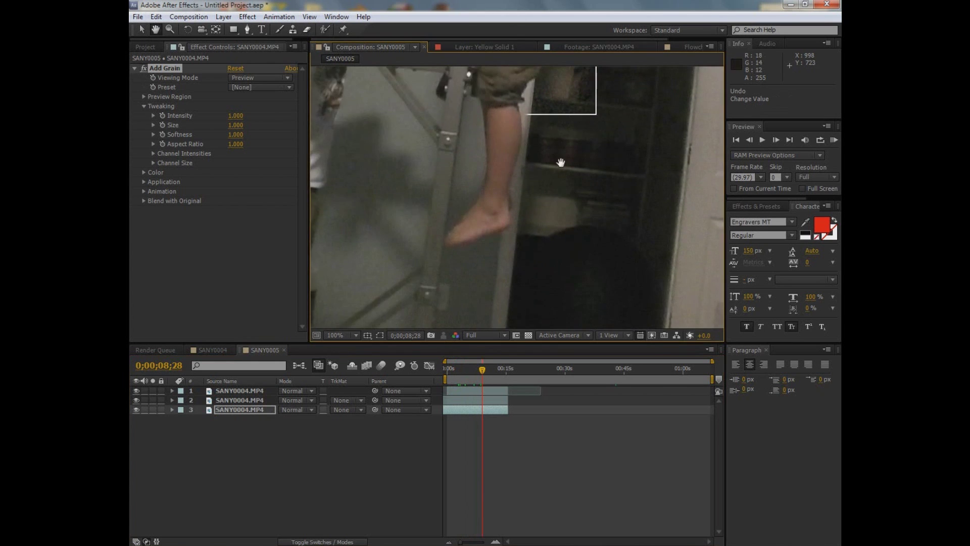
drag(561, 162, 513, 304)
scroll(514, 302, down, 1)
drag(499, 257, 497, 292)
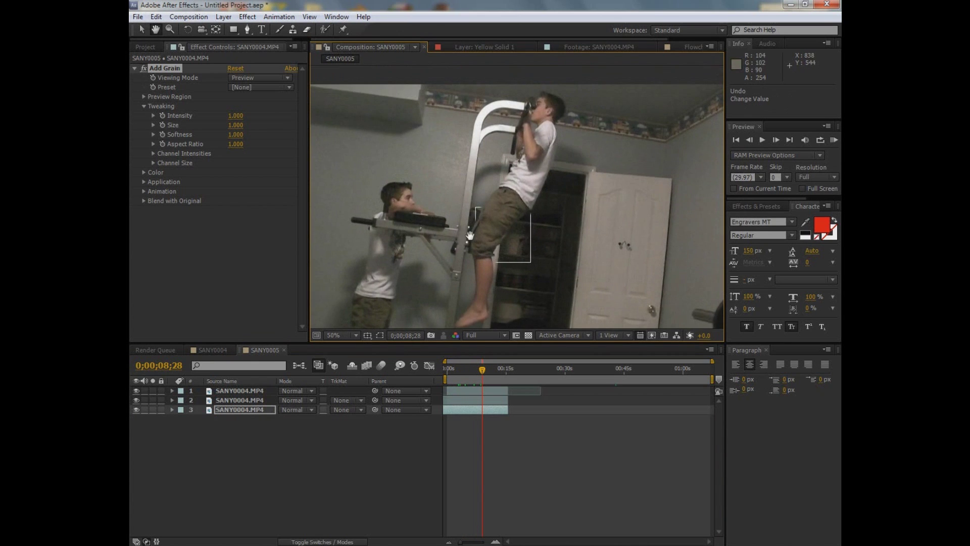
Look through the Add Grain presets without choosing one, and expand the effect's Animation settings.
click(251, 87)
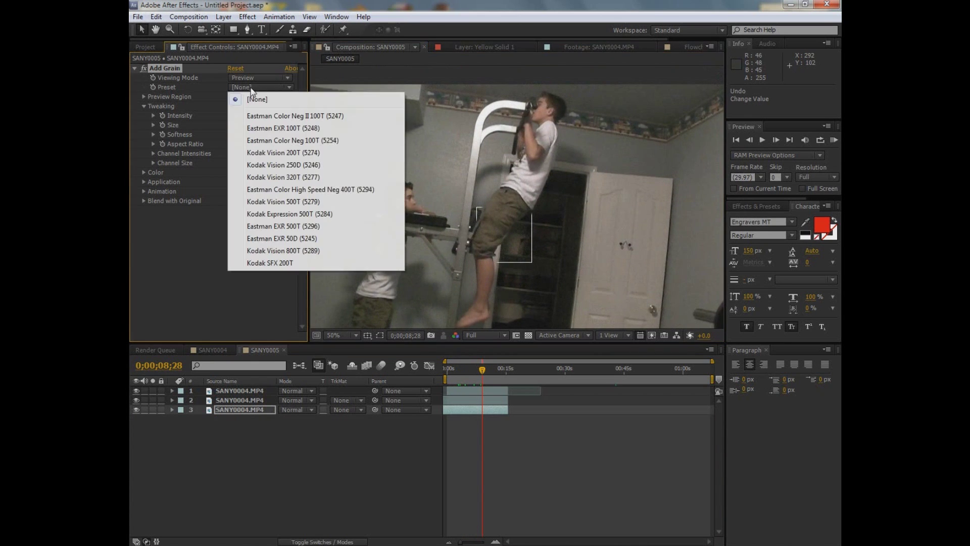
click(205, 97)
click(144, 192)
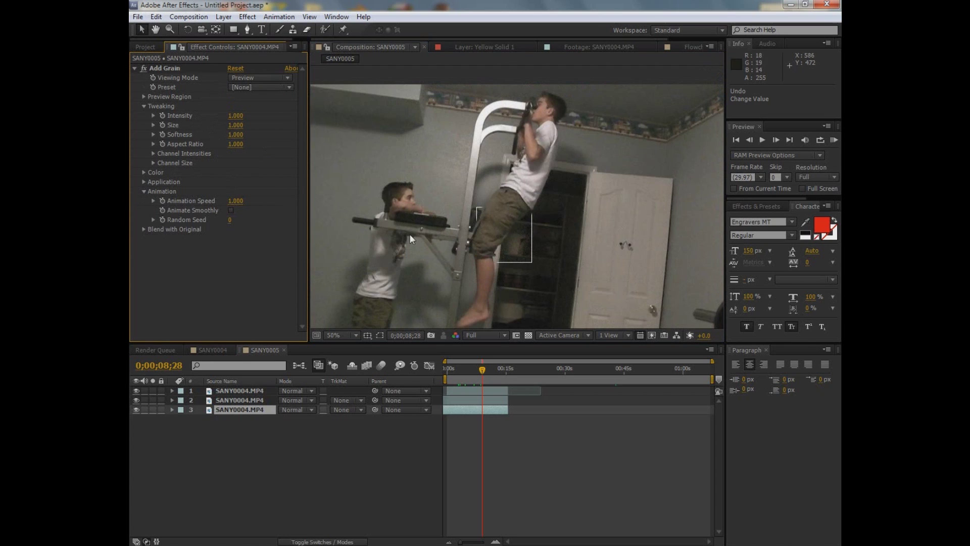
Set the Add Grain Viewing Mode to Final Output and raise the grain Softness to 2.2.
click(249, 78)
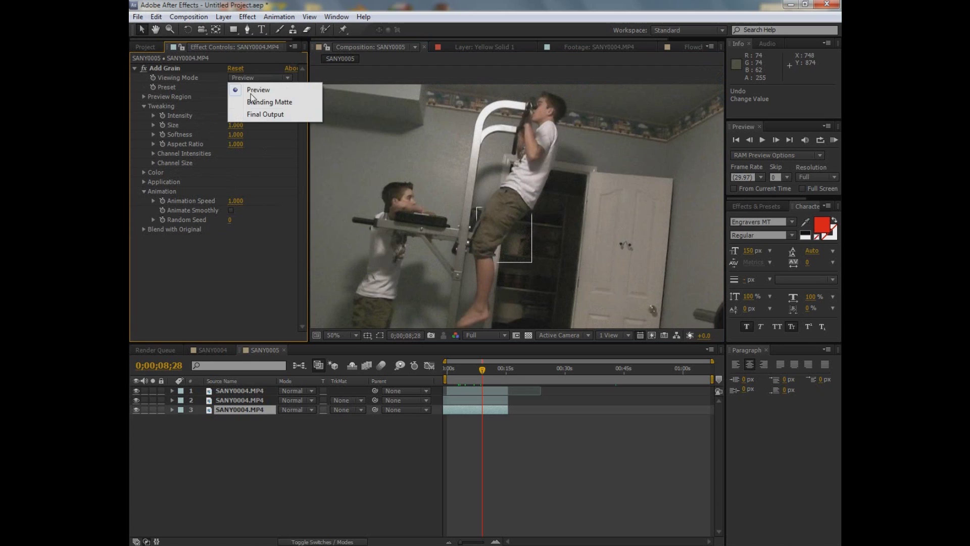
click(256, 114)
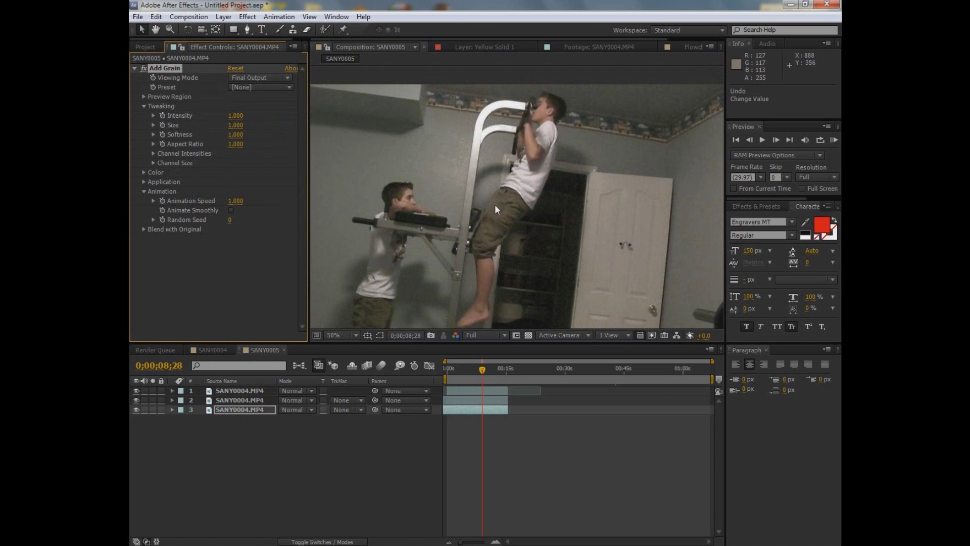
drag(232, 137, 244, 133)
drag(243, 132, 243, 134)
click(235, 127)
click(244, 157)
Set the grain Intensity to 0.4 and Size to 0.5, checking the grain across the frame.
click(235, 115)
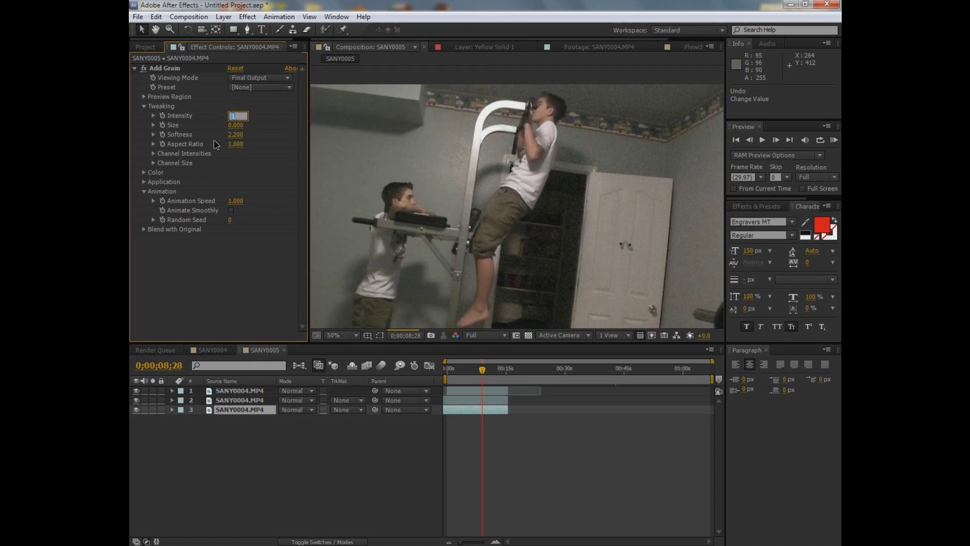
text(.4)
key(Tab)
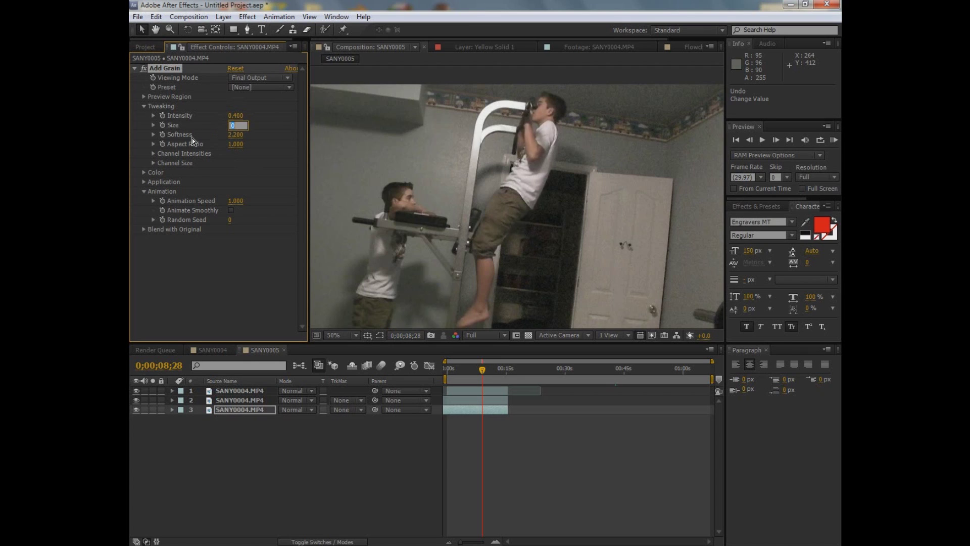
text(1)
key(Return)
key(space)
drag(526, 271, 486, 273)
drag(236, 124, 225, 124)
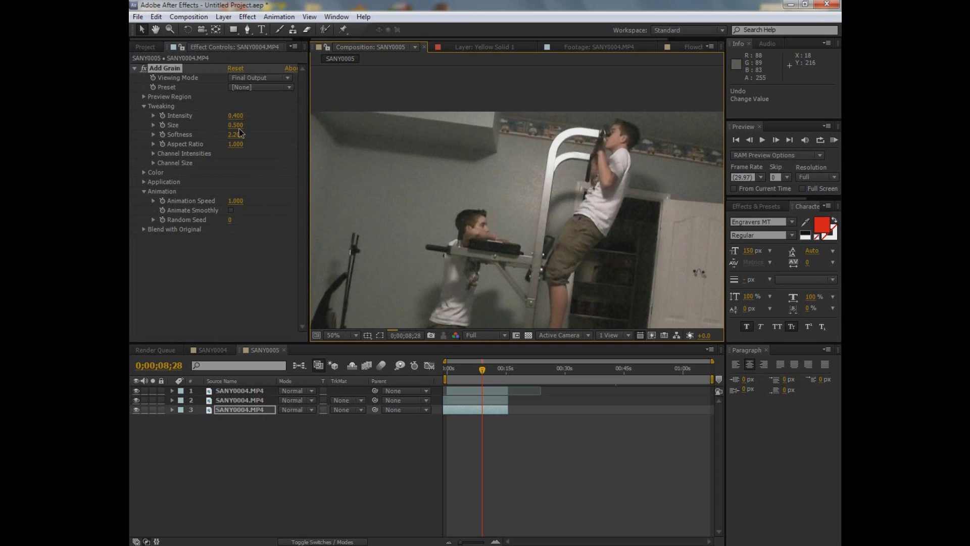
key(space)
drag(566, 219, 512, 241)
key(space)
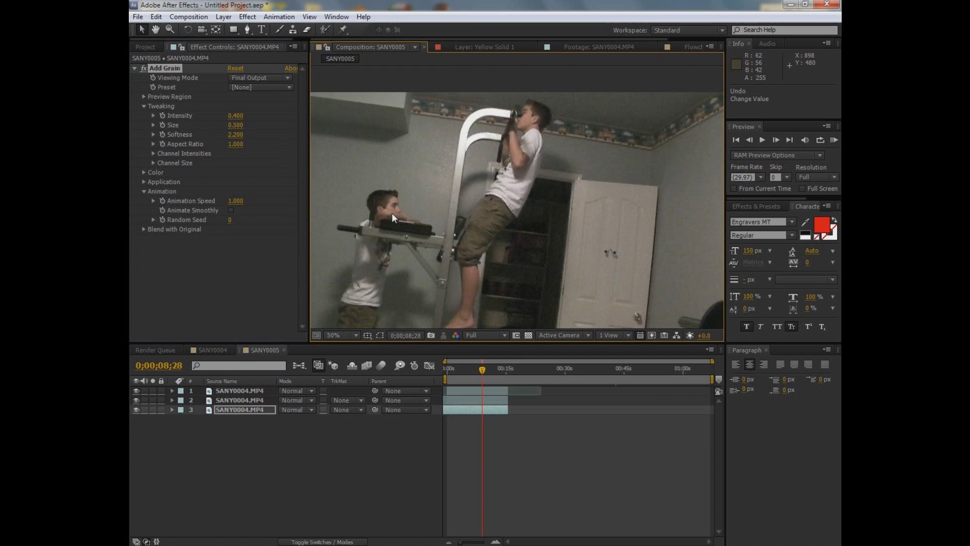
click(255, 147)
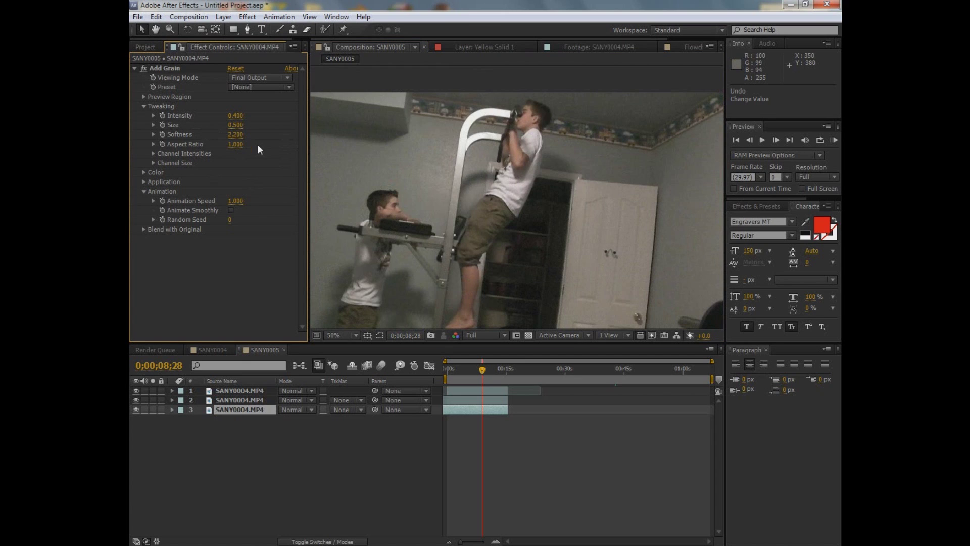
Try a grain Size of 0.2, settle on 0.4, and raise the Softness to 3.3.
click(236, 126)
click(238, 126)
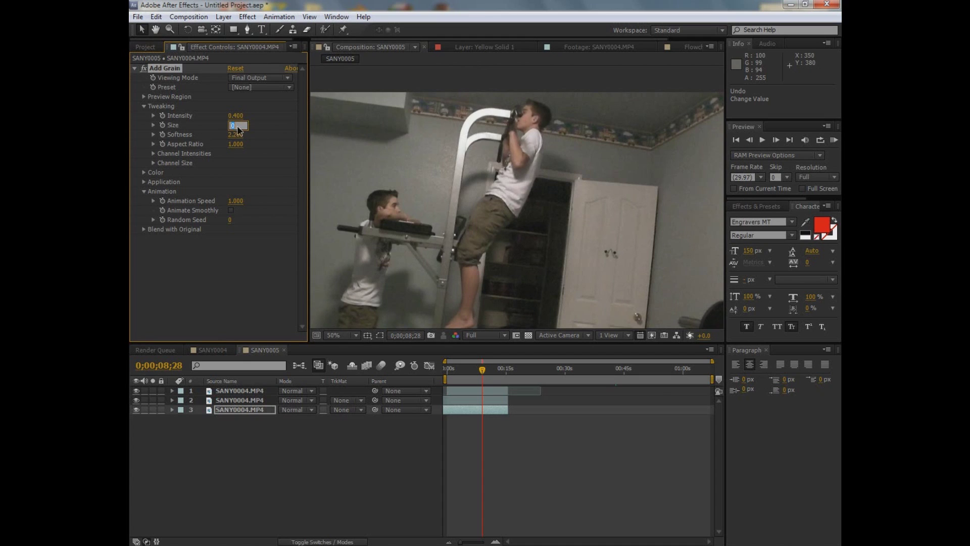
text(0.2)
key(Return)
drag(240, 126, 232, 126)
drag(235, 129, 238, 126)
click(236, 125)
text(.4)
key(Return)
drag(237, 136, 241, 135)
key(space)
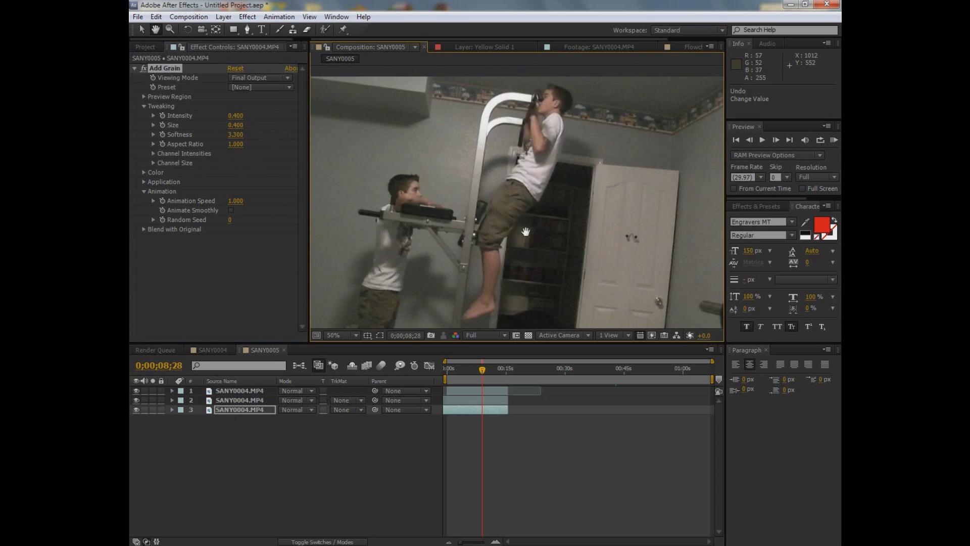
Reveal the bottom layer's Time Remap keyframes and trim the layer's in point to the second keyframe at 0;00;04;23.
click(473, 374)
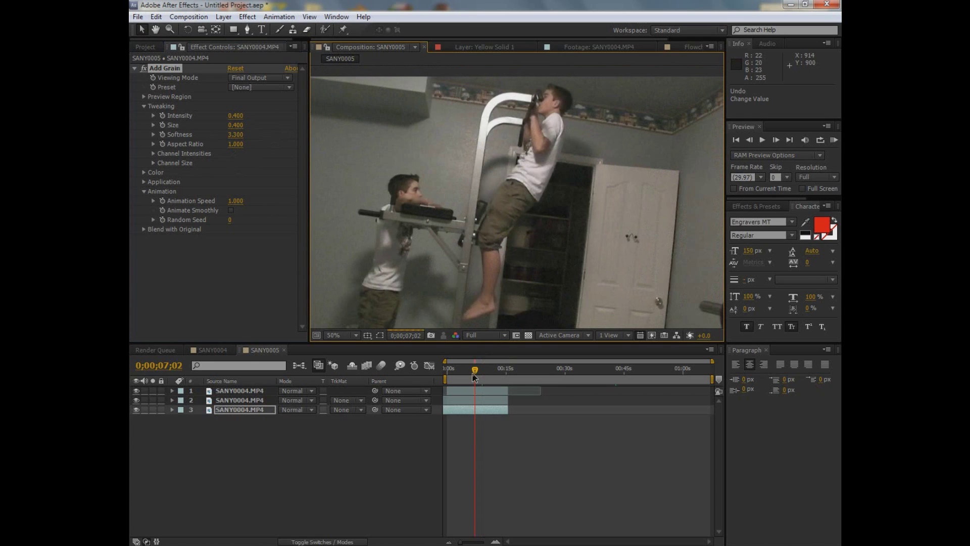
drag(474, 375, 475, 373)
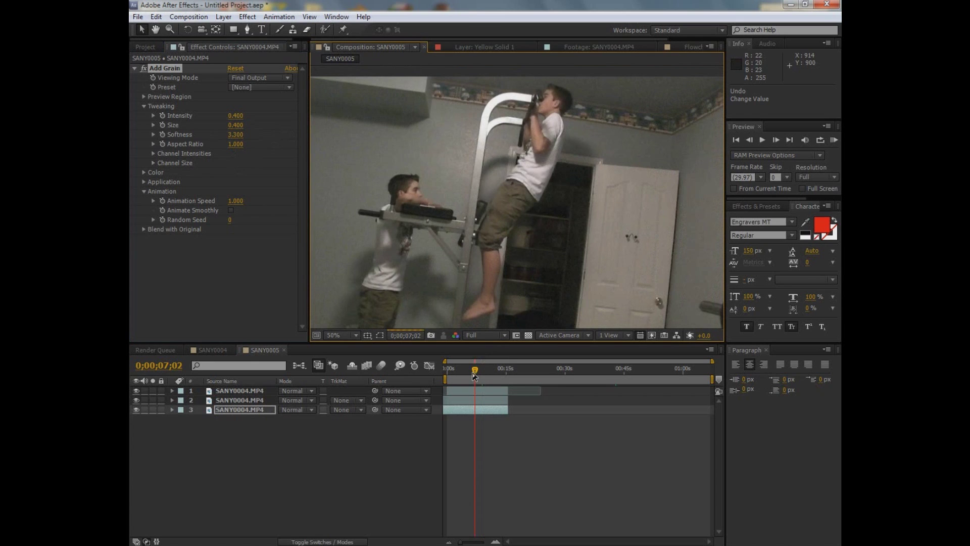
click(225, 409)
key(ctrl+alt+t)
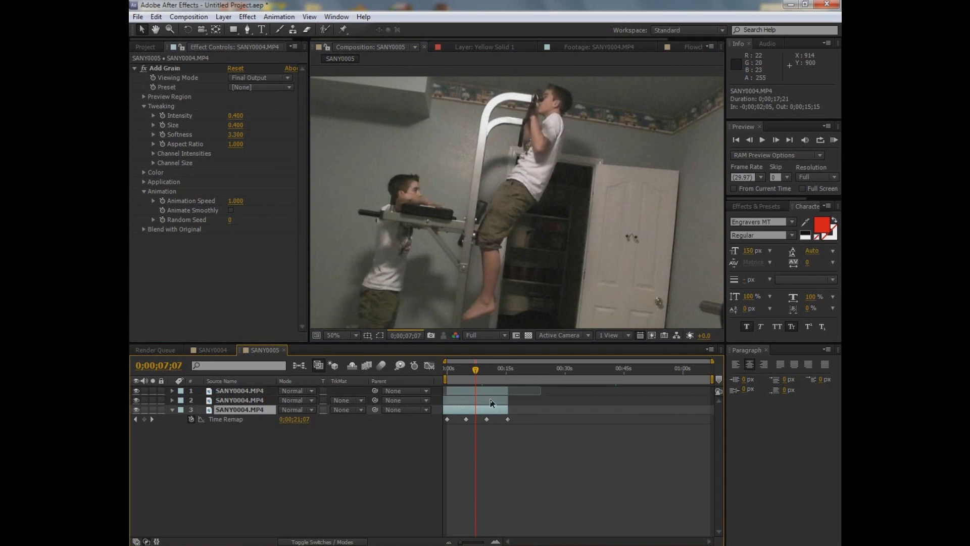
click(469, 375)
drag(467, 377, 464, 377)
key(Page_Down)
key(Page_Down)
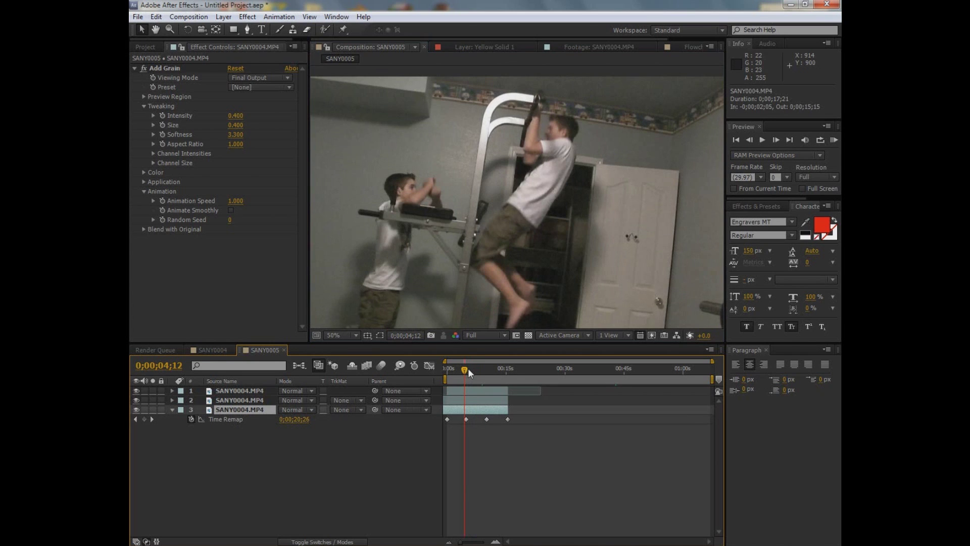
key(Page_Down)
key(Page_Down)
key(Page_Down)
key(Page_Down)
key(Page_Down)
key(Page_Down)
key(Page_Down)
key(Page_Down)
key(Page_Down)
key(Page_Down)
key(Page_Up)
key(alt+bracketleft)
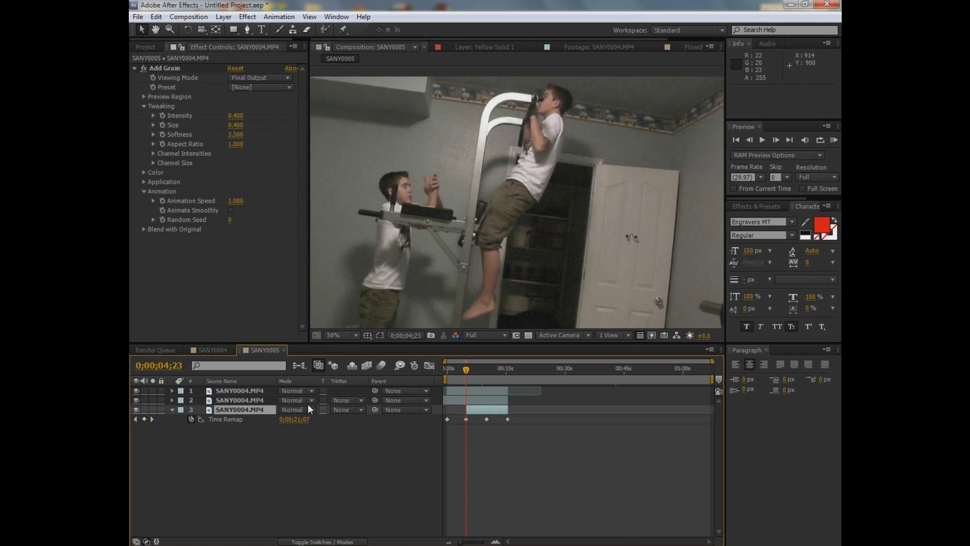
Trim the bottom layer's out point to its third Time Remap keyframe at 0;00;10;01.
click(484, 375)
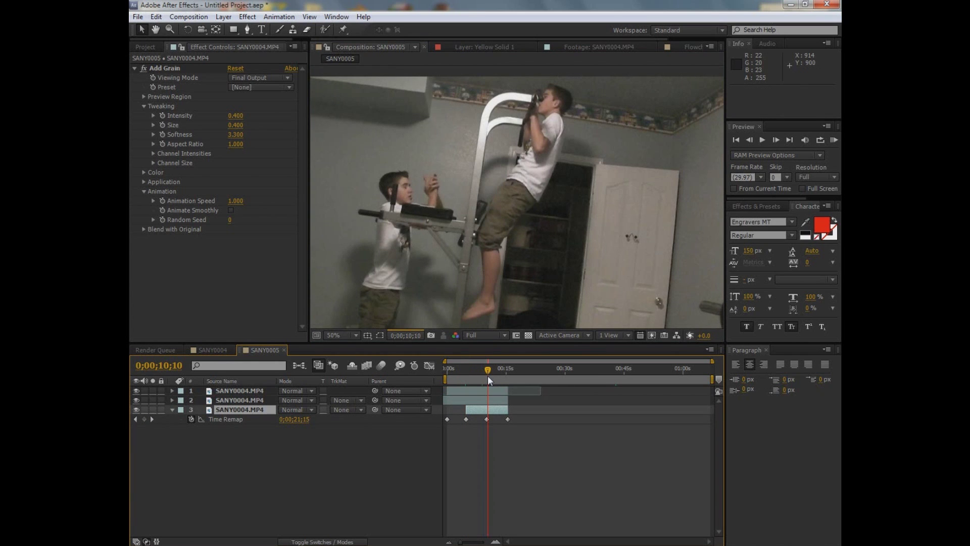
drag(484, 378, 487, 378)
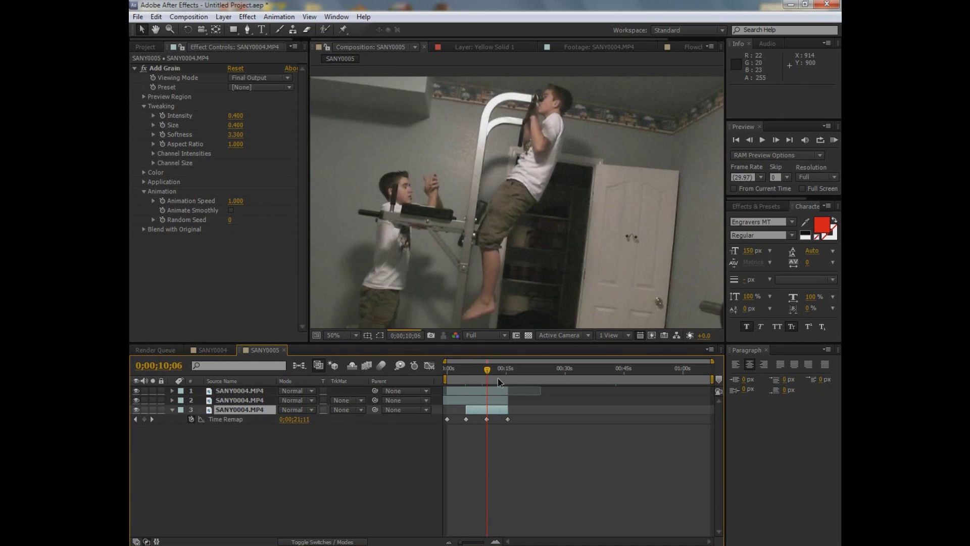
key(Page_Up)
key(Page_Up)
key(Page_Up)
key(alt+])
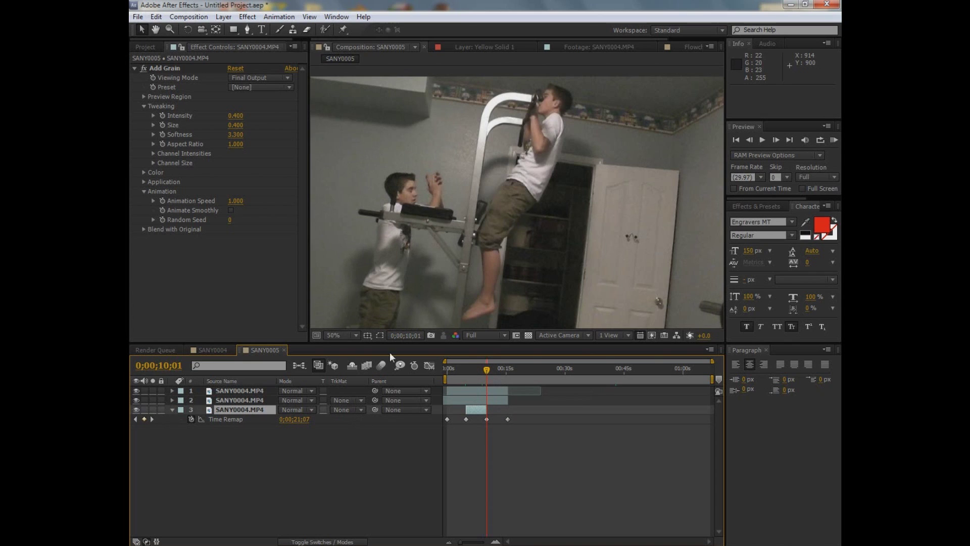
Enable keyframing for the Add Grain Animation Speed on the trimmed bottom layer, leaving its value at 1.
drag(482, 368, 465, 379)
click(163, 200)
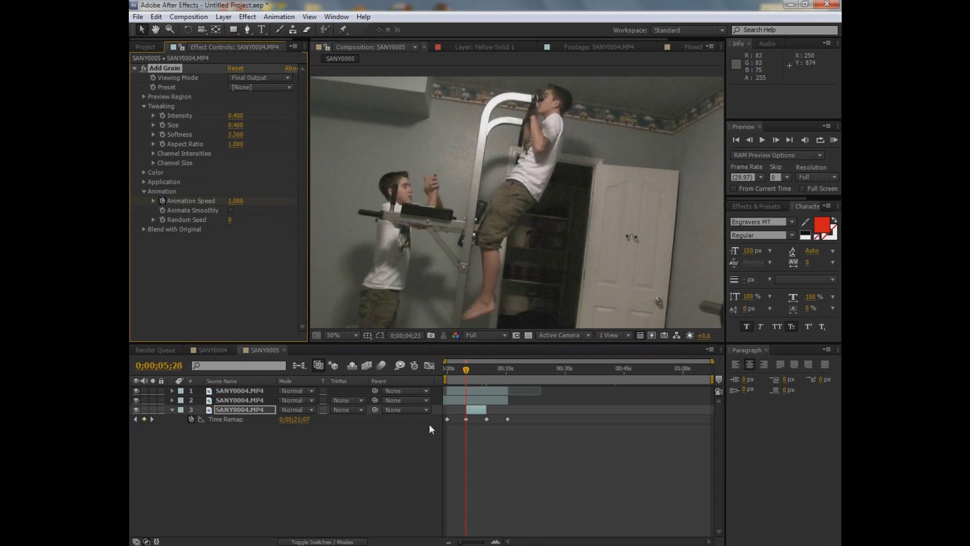
key(k)
click(235, 201)
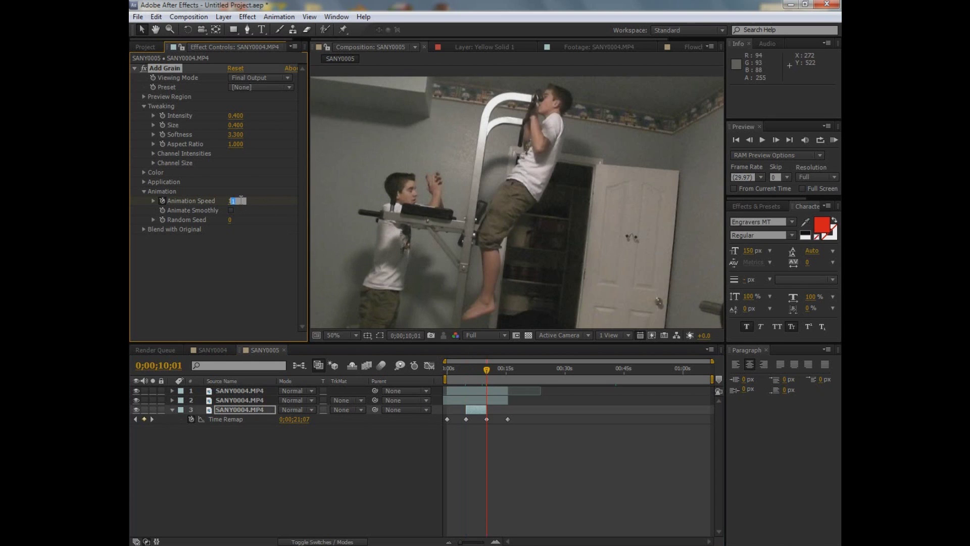
key(Escape)
Split the middle SANY0004.MP4 layer at the bottom layer's in point, 0;00;04;23.
drag(483, 376, 469, 371)
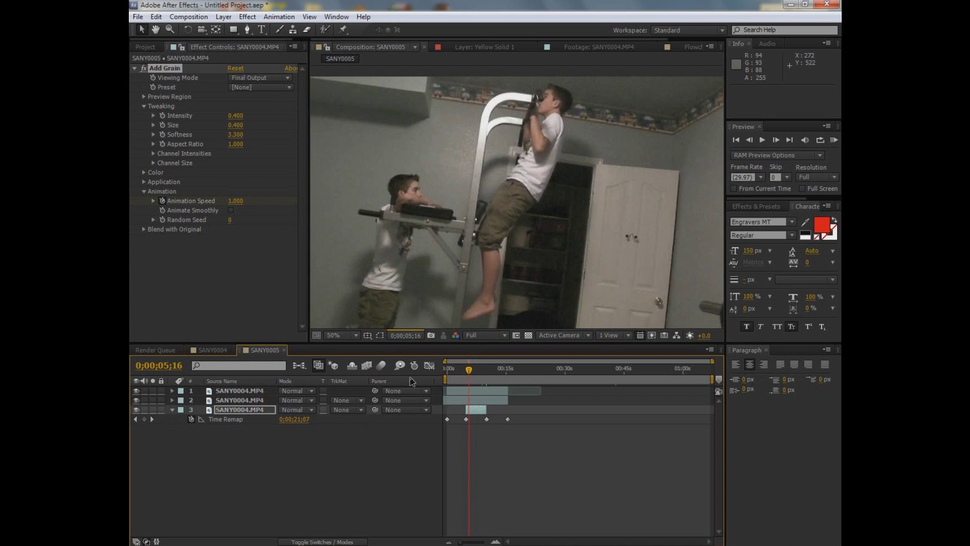
click(249, 402)
click(250, 412)
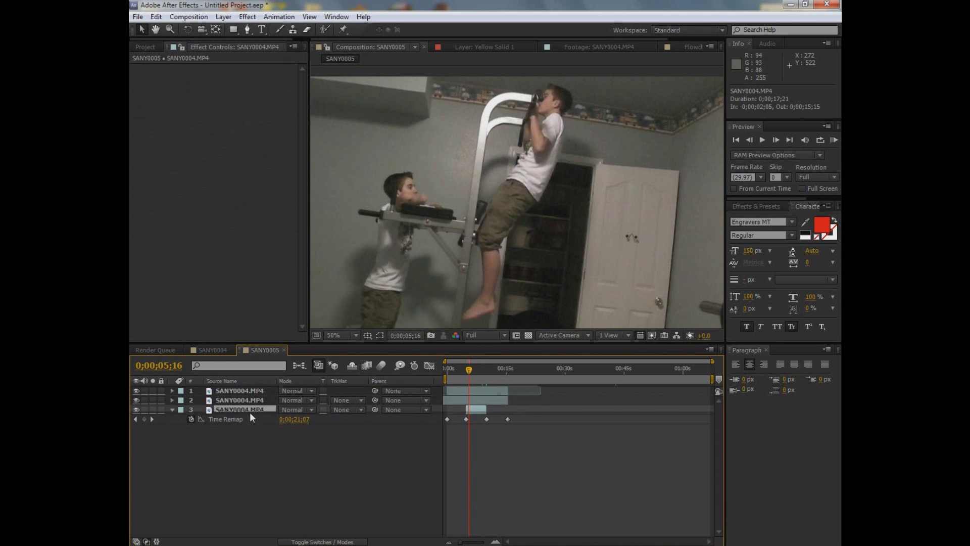
key(i)
click(246, 400)
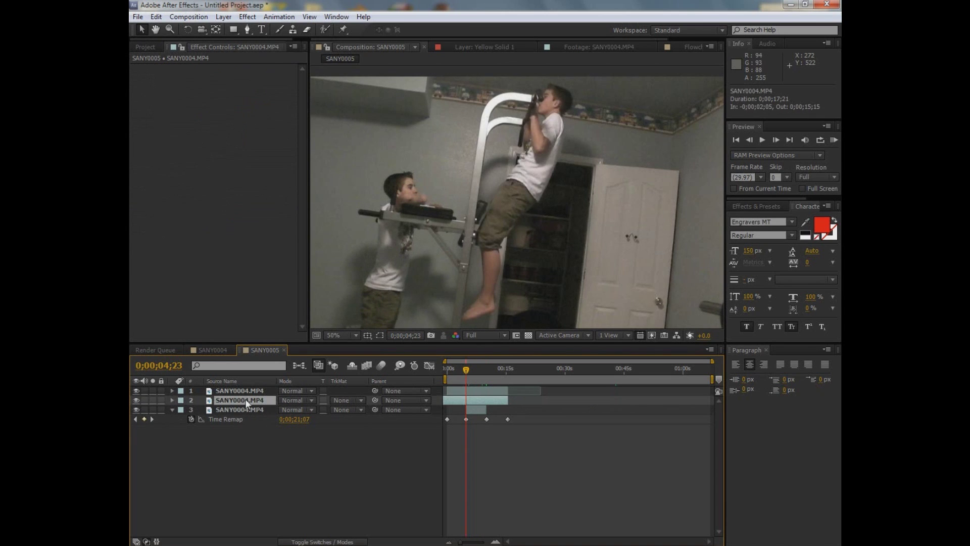
click(253, 410)
key(ctrl+shift+d)
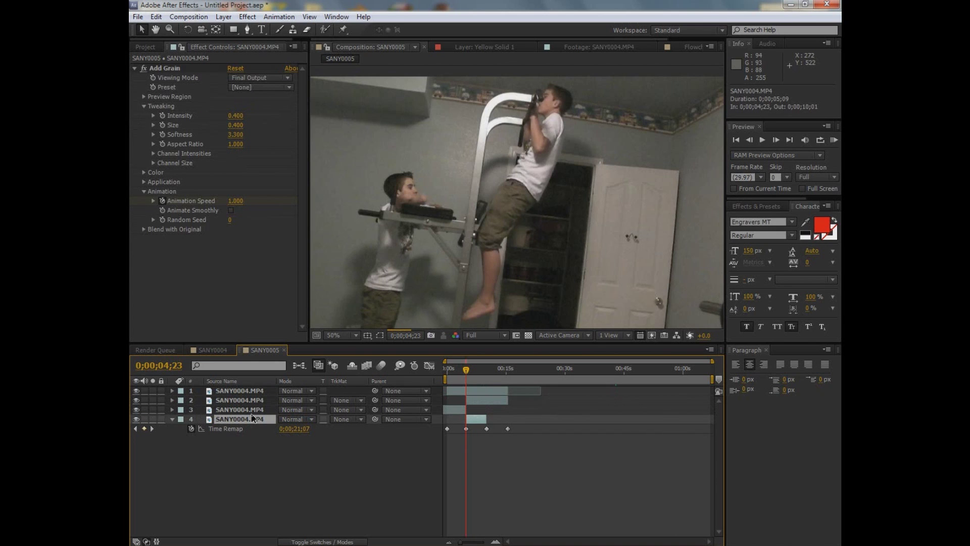
Split the later segment of the middle SANY0004.MP4 layer at the bottom layer's out point, 0;00;10;01.
key(o)
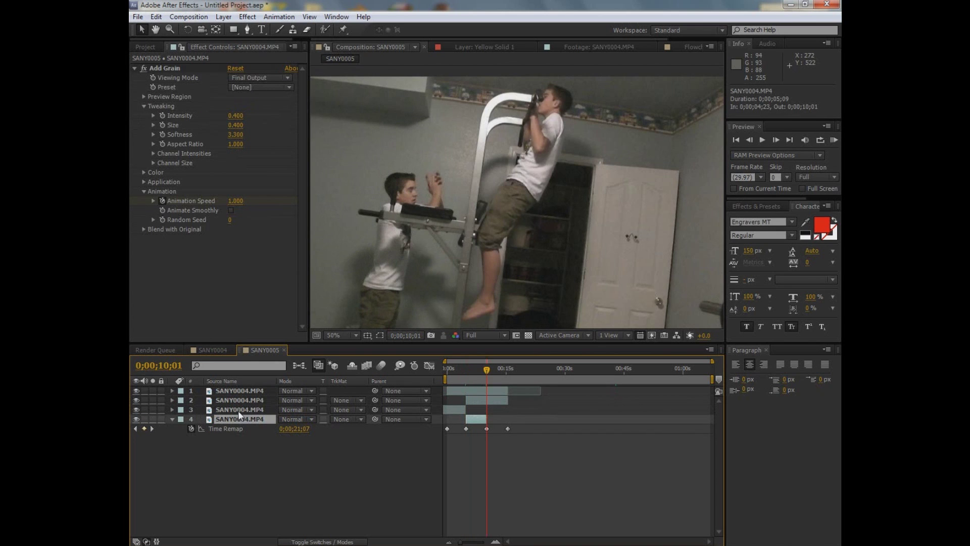
click(238, 410)
click(242, 400)
key(ctrl+shift+d)
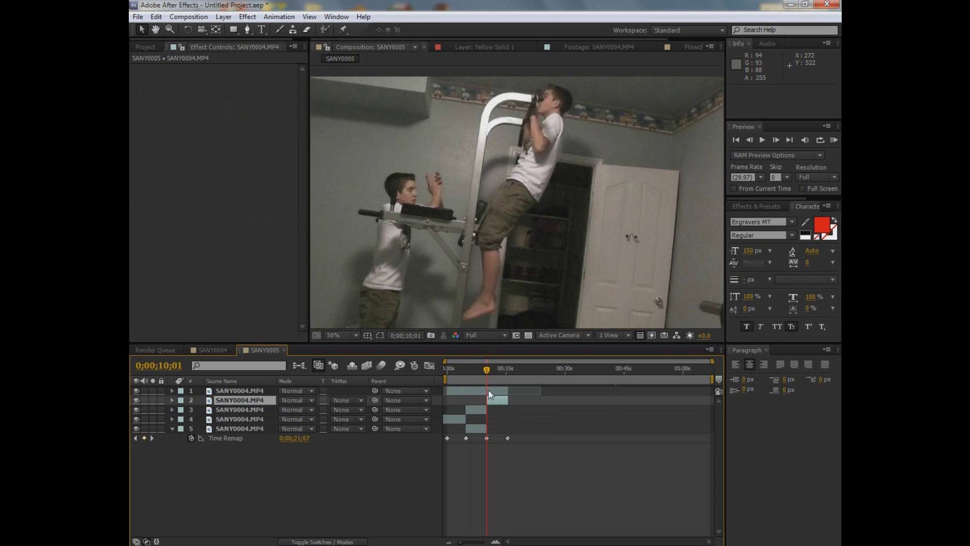
Delete the mask from layer 4, the SANY0004.MP4 segment before the frozen section.
drag(471, 375, 463, 375)
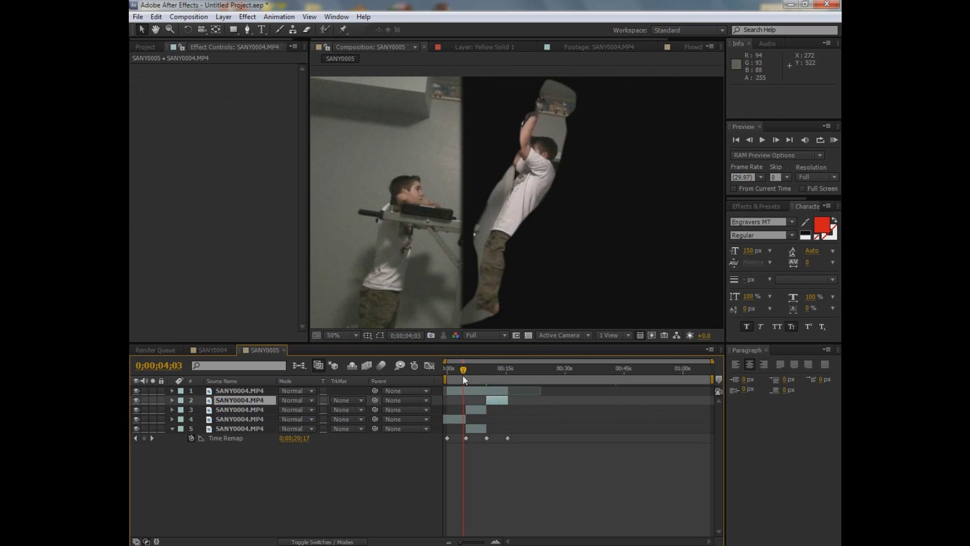
click(272, 419)
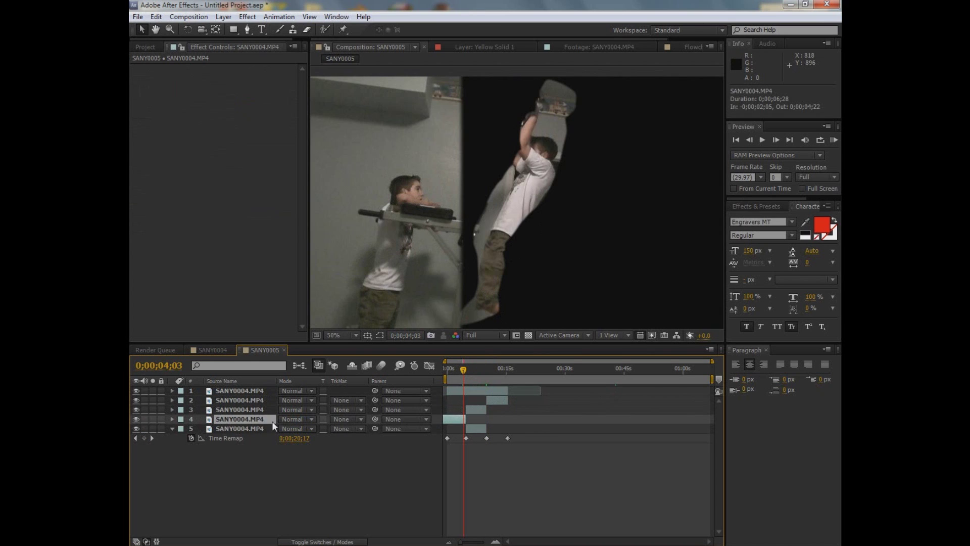
key(m)
key(m)
click(229, 429)
key(Delete)
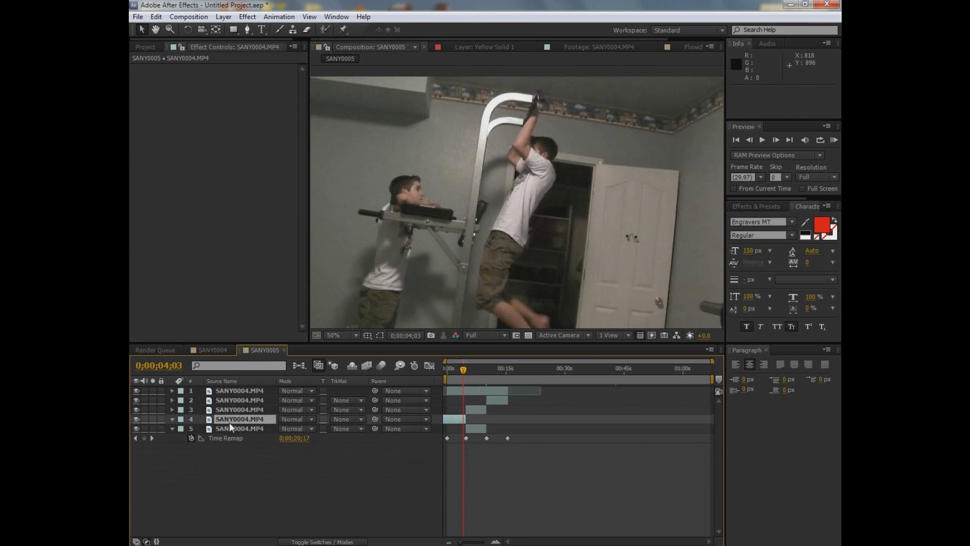
Delete Mask 1 from layer 2, the SANY0004.MP4 segment after the frozen section.
click(490, 375)
click(223, 403)
key(m)
key(m)
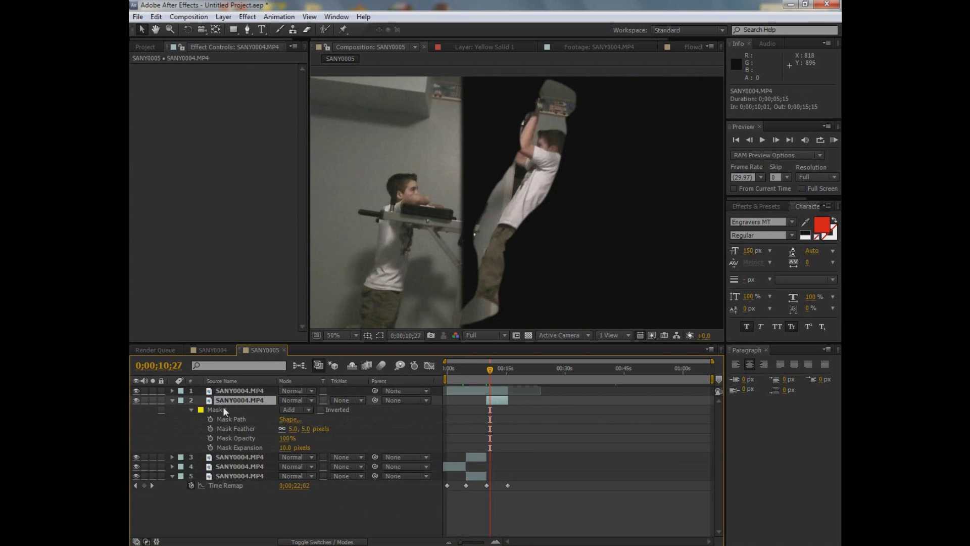
click(223, 409)
key(Delete)
Scrub through the frozen section and step frame by frame back to 0;00;00;18 to examine the pull-up motion.
click(469, 374)
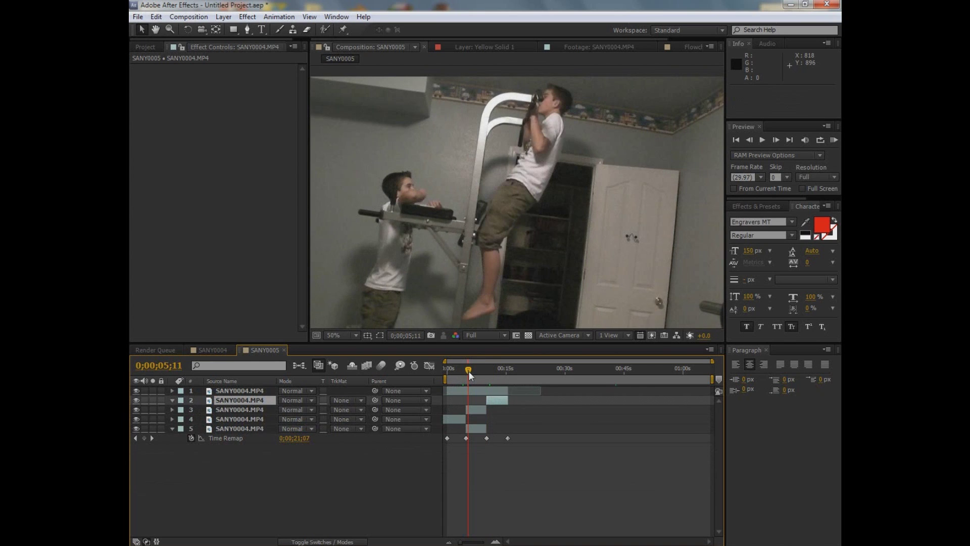
drag(469, 374, 482, 374)
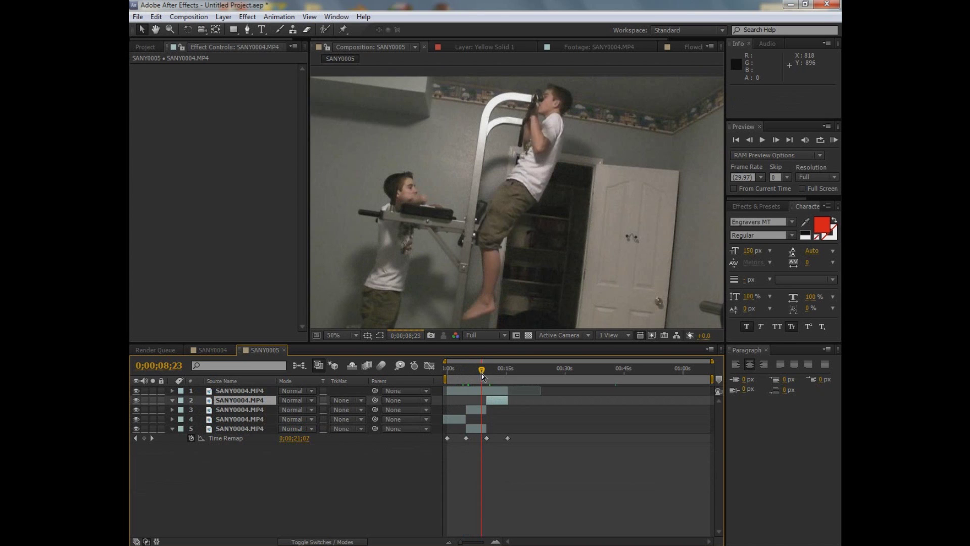
drag(481, 371, 450, 378)
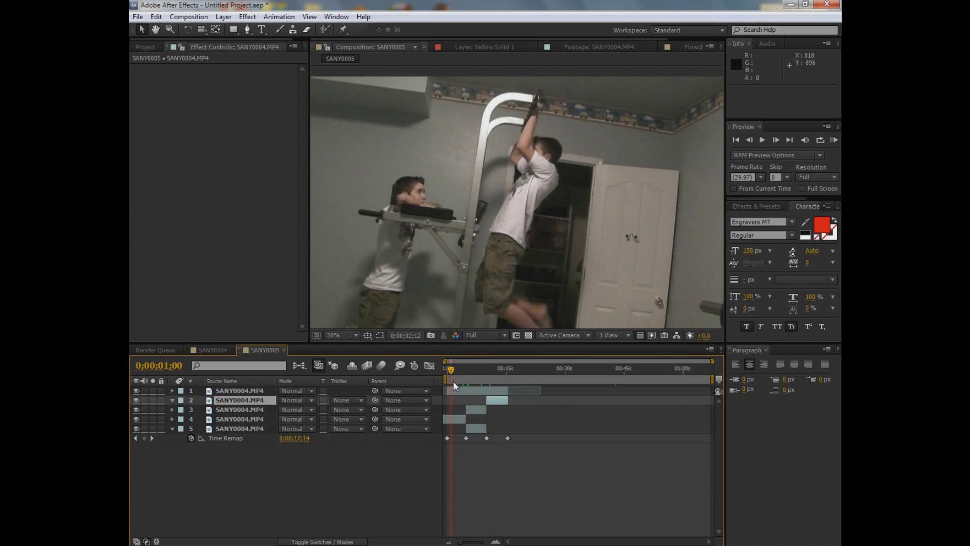
key(Page_Up)
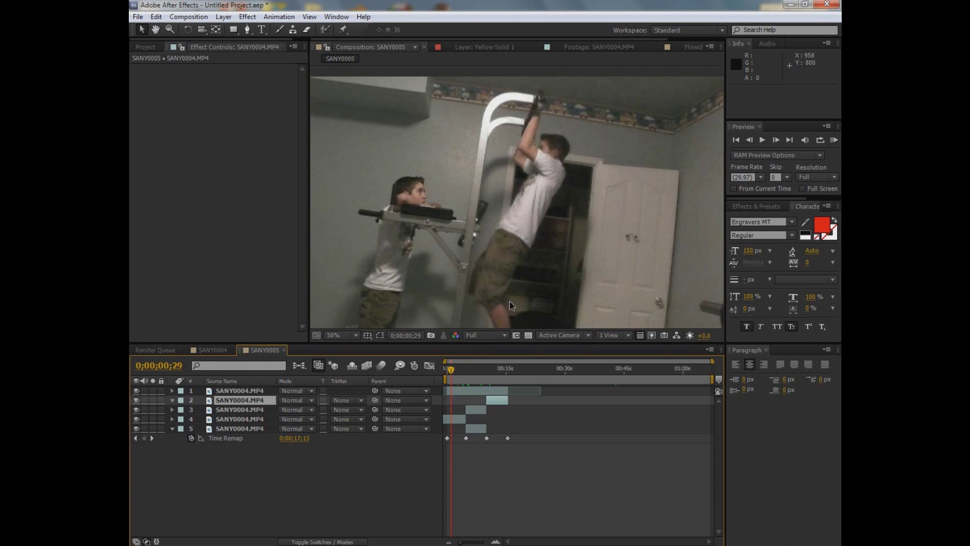
key(Page_Up)
key(Page_Up)
key(Page_Up)
key(Page_Up)
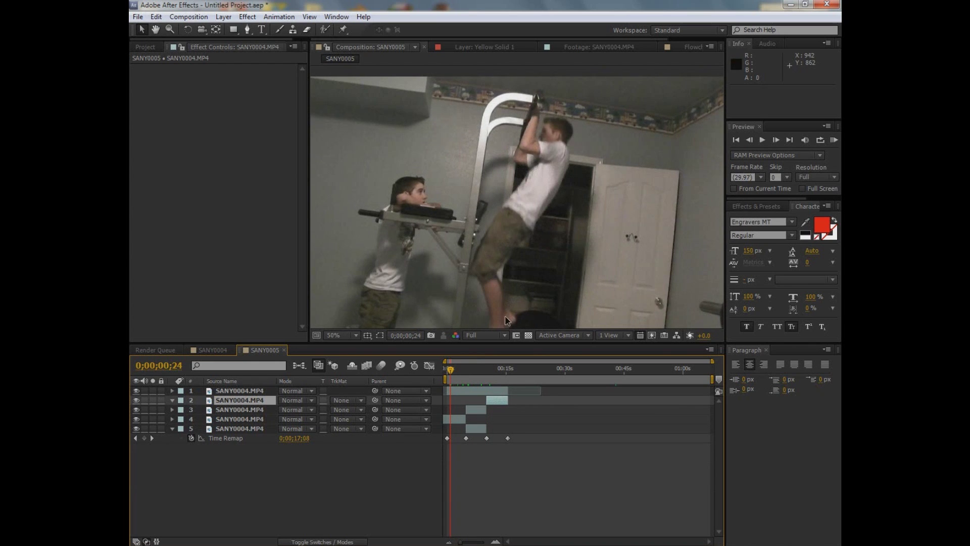
key(Page_Up)
key(Page_Up)
key(Page_Up)
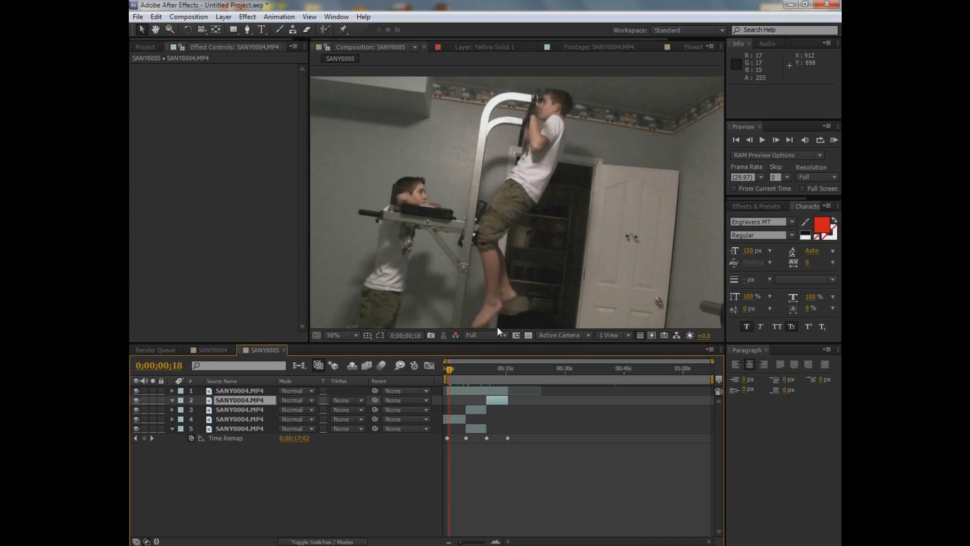
Examine the opening pull-up motion in close detail around 0;00;00;20 to 0;00;01;09, finishing at 0;00;01;00.
key(Page_Up)
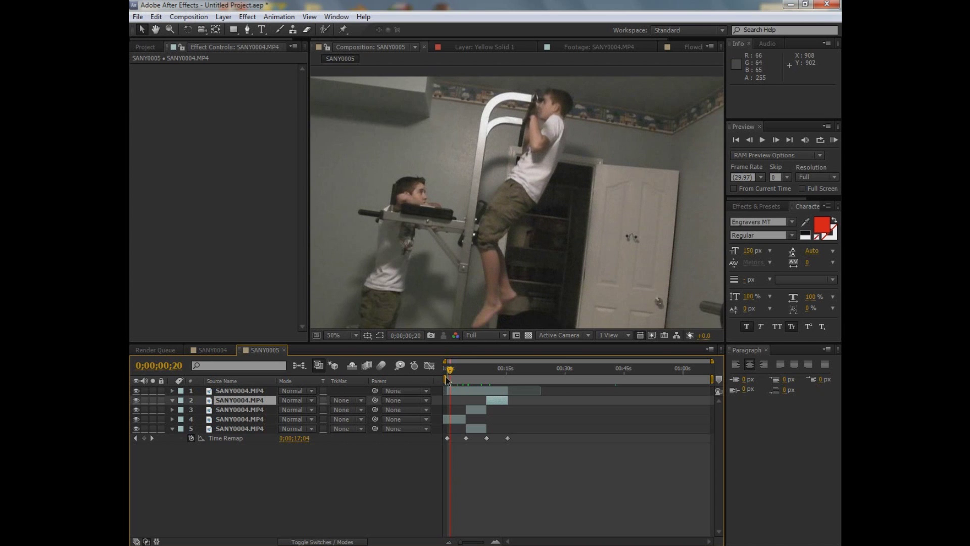
drag(452, 370, 453, 372)
key(=)
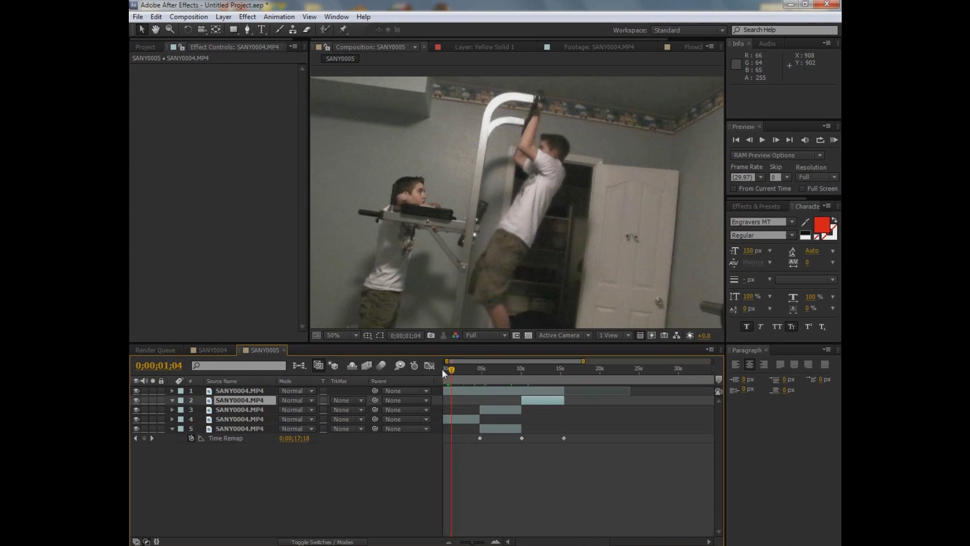
key(=)
key(=)
key(=)
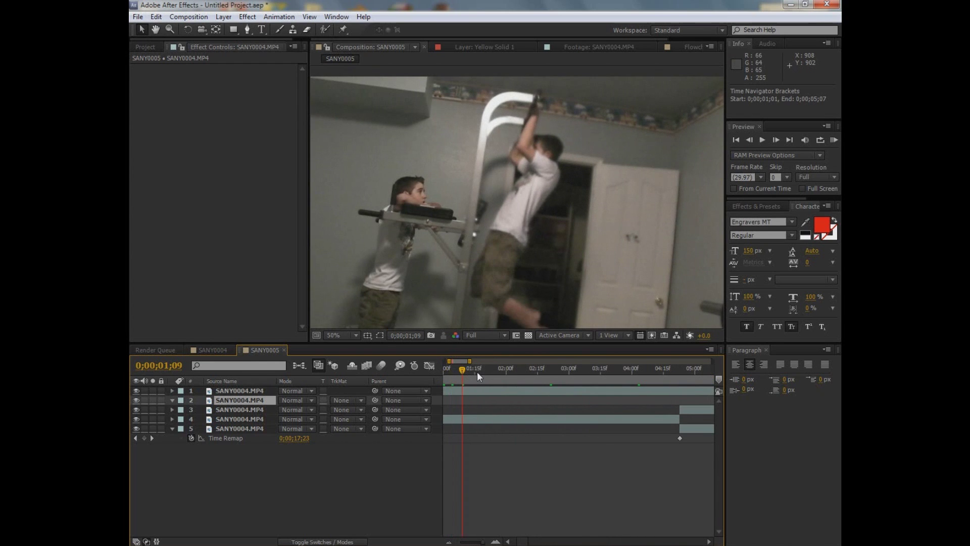
key(minus)
key(minus)
click(457, 371)
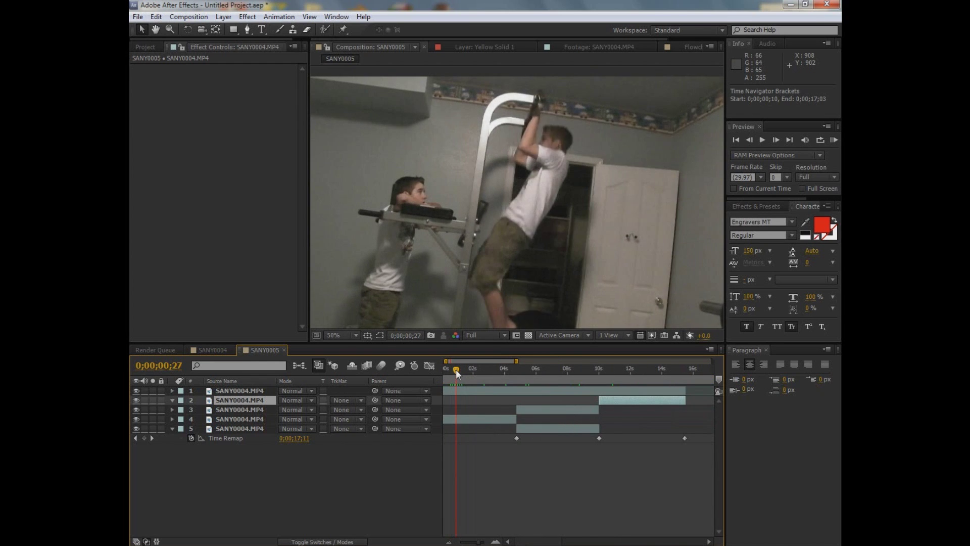
drag(455, 369, 457, 368)
Add a new adjustment layer and place it directly above the SANY0004.MP4 segment that precedes the frozen section.
click(225, 17)
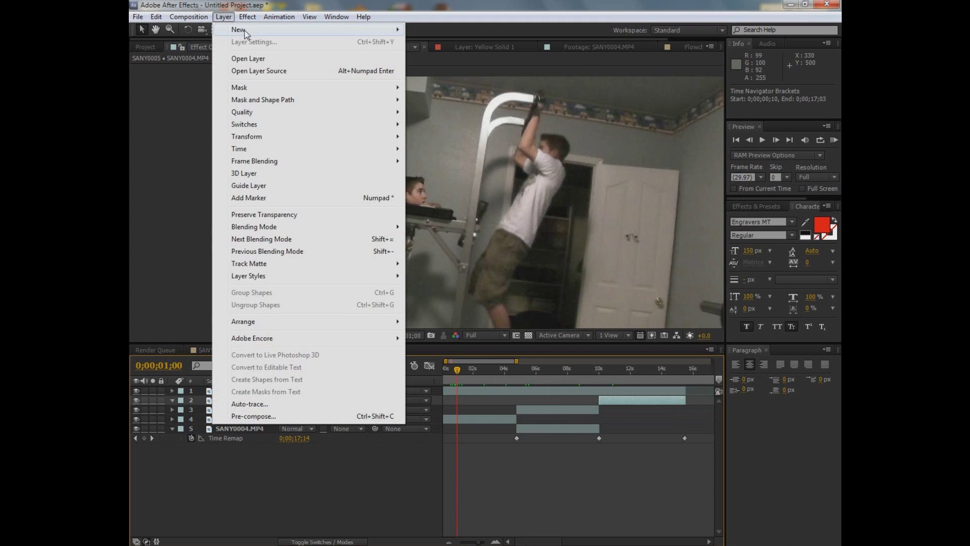
mouse_move(384, 30)
click(495, 103)
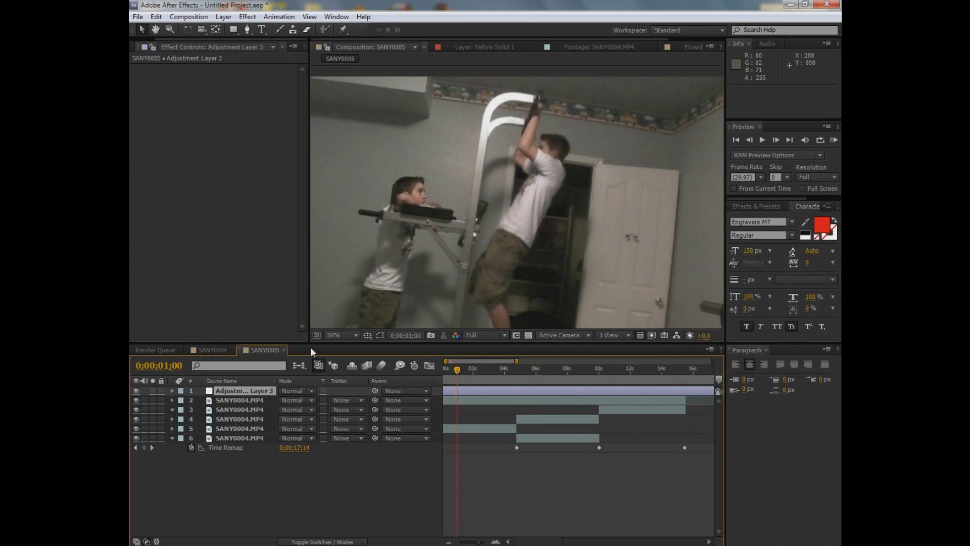
drag(274, 388, 277, 424)
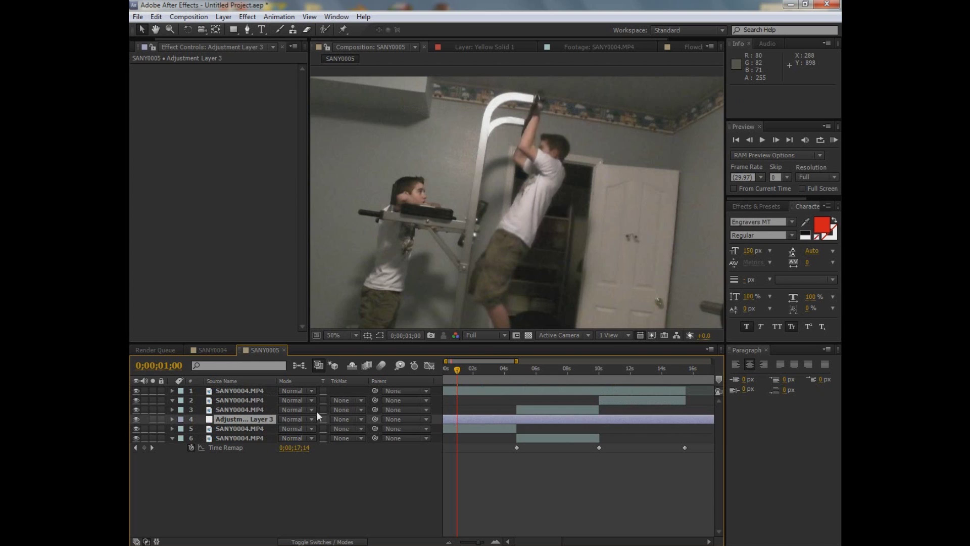
key(minus)
key(minus)
key(minus)
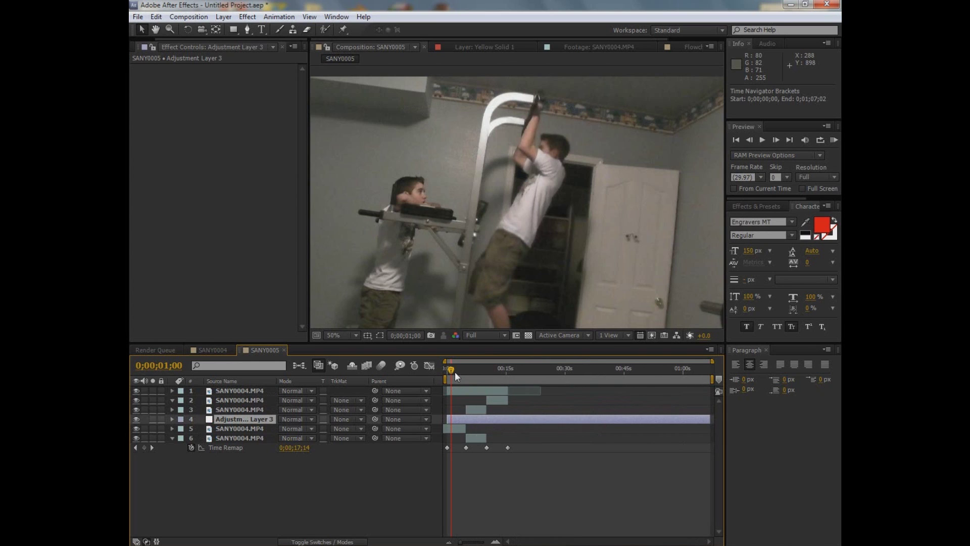
Check the topmost SANY0004.MP4 layer in isolation at 0;00;05;28, restoring the other layers' visibility.
click(218, 392)
click(153, 391)
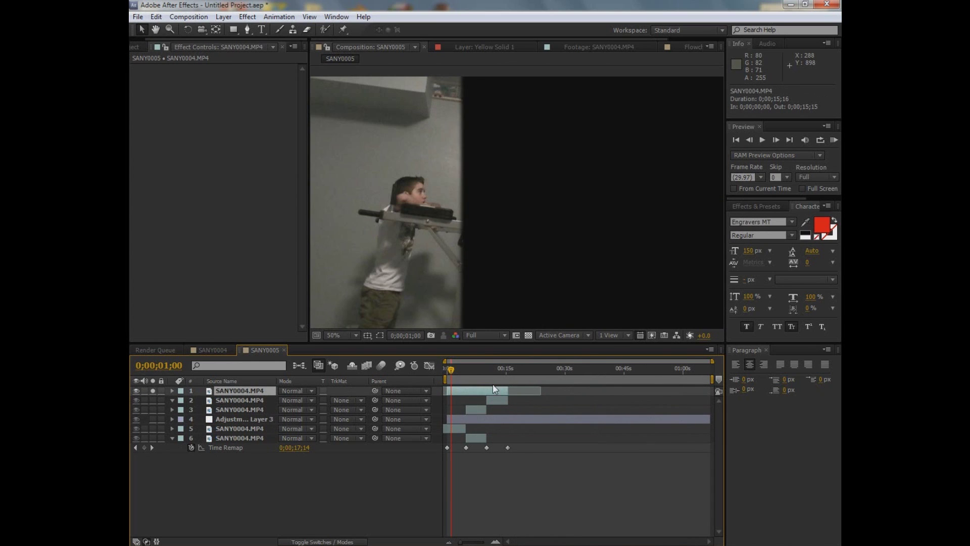
click(471, 371)
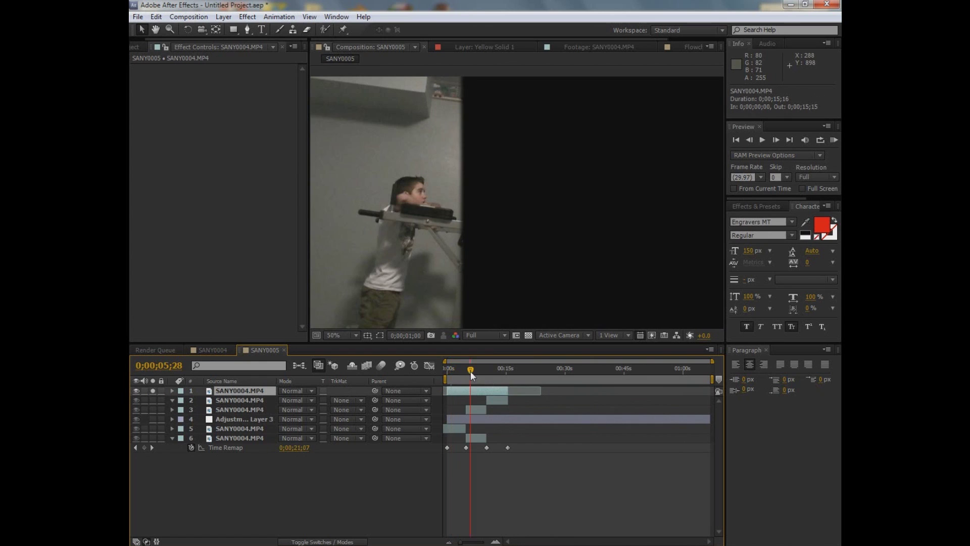
click(153, 390)
Move the adjustment layer to the top of the stack and trim its start to 0;00;05;28.
drag(265, 420, 267, 384)
drag(267, 387, 267, 388)
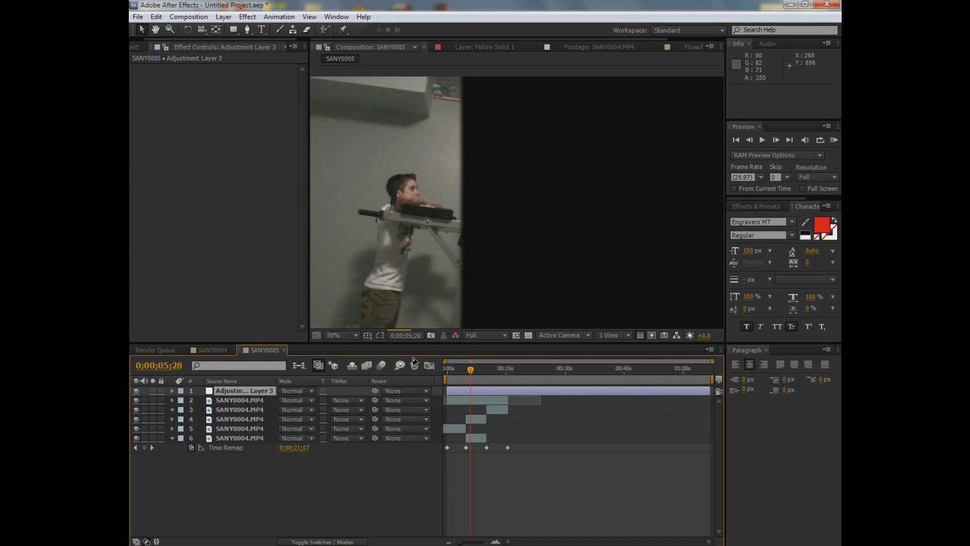
key(alt+bracketleft)
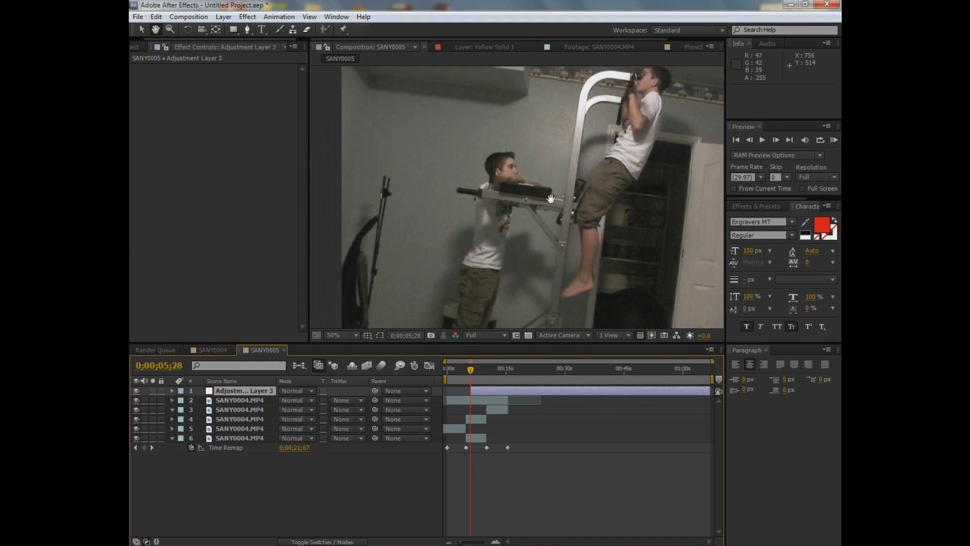
Start a Pen mask on the adjustment layer, tracing from below the leaning person's feet up along their back.
click(330, 28)
click(247, 29)
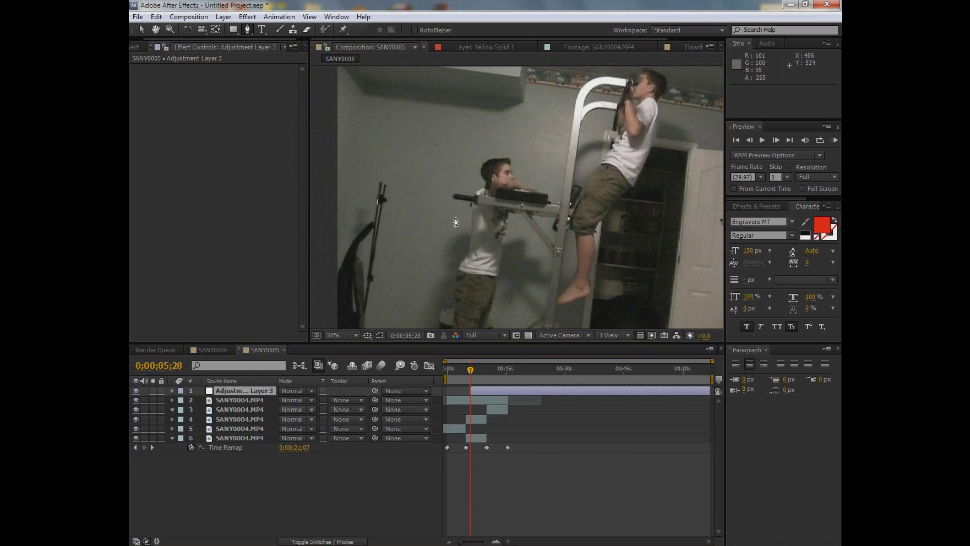
drag(476, 273, 463, 160)
scroll(458, 208, up, 1)
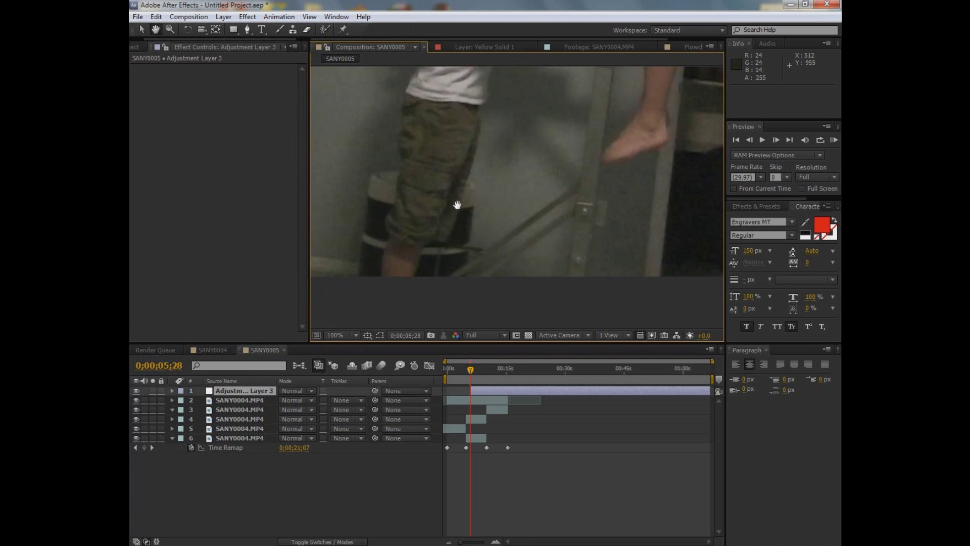
drag(456, 205, 534, 162)
click(445, 236)
mouse_move(461, 163)
mouse_down()
mouse_move(467, 151)
mouse_move(453, 175)
mouse_move(456, 160)
mouse_up()
key(ctrl+z)
drag(466, 106, 470, 206)
drag(473, 155, 478, 136)
drag(489, 100, 499, 87)
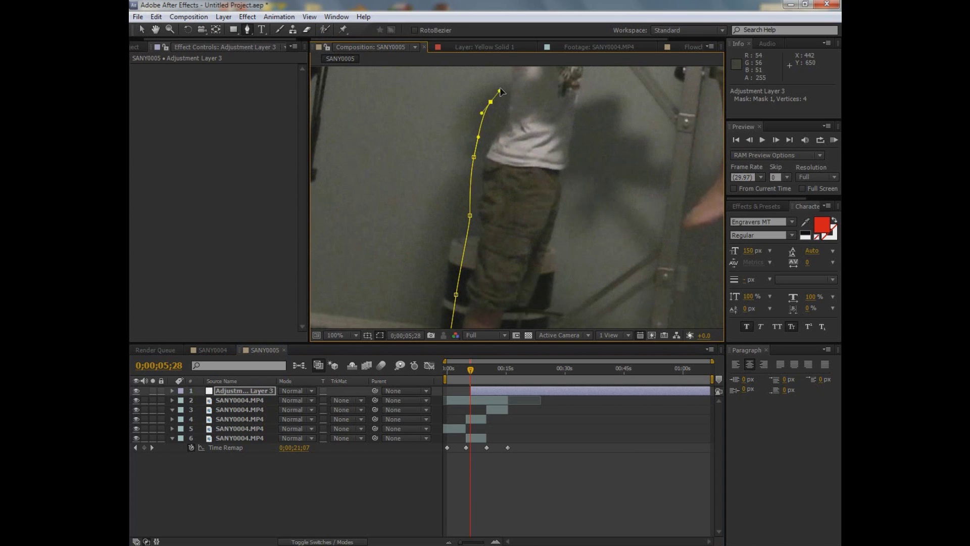
Continue the mask with a loose outline past the shoulder, over the head and down to the padded armrest.
mouse_move(497, 148)
mouse_down()
mouse_move(488, 248)
mouse_move(489, 130)
mouse_move(487, 174)
mouse_move(497, 157)
mouse_up()
click(505, 130)
click(508, 113)
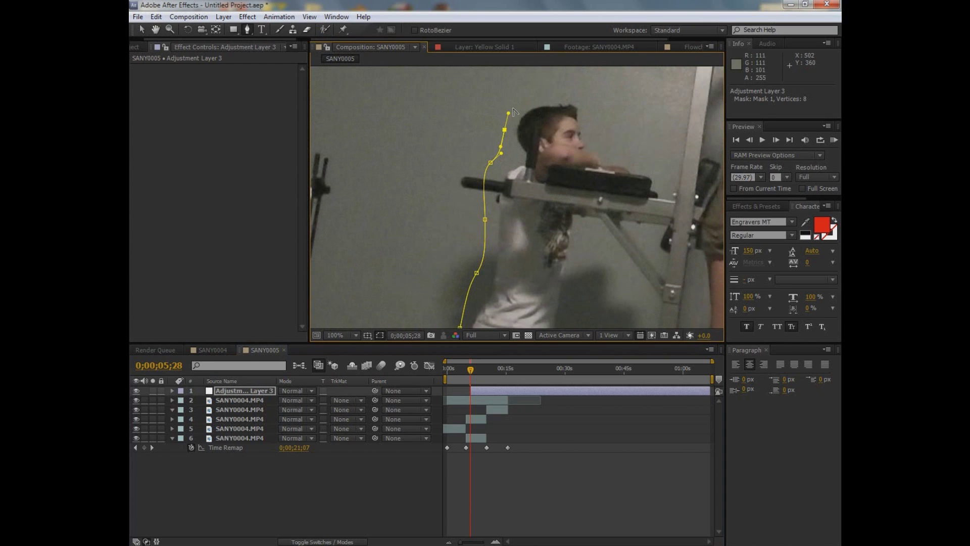
click(540, 91)
click(599, 97)
click(614, 142)
drag(649, 165, 664, 182)
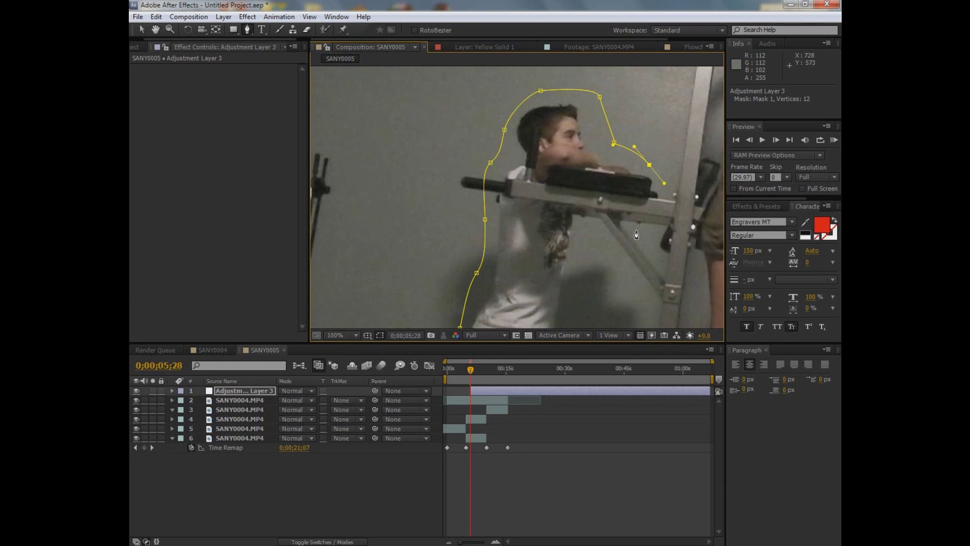
Trace the mask under the armrest and down the person's front, closing it at the starting point.
drag(636, 229, 579, 279)
scroll(576, 242, down, 5)
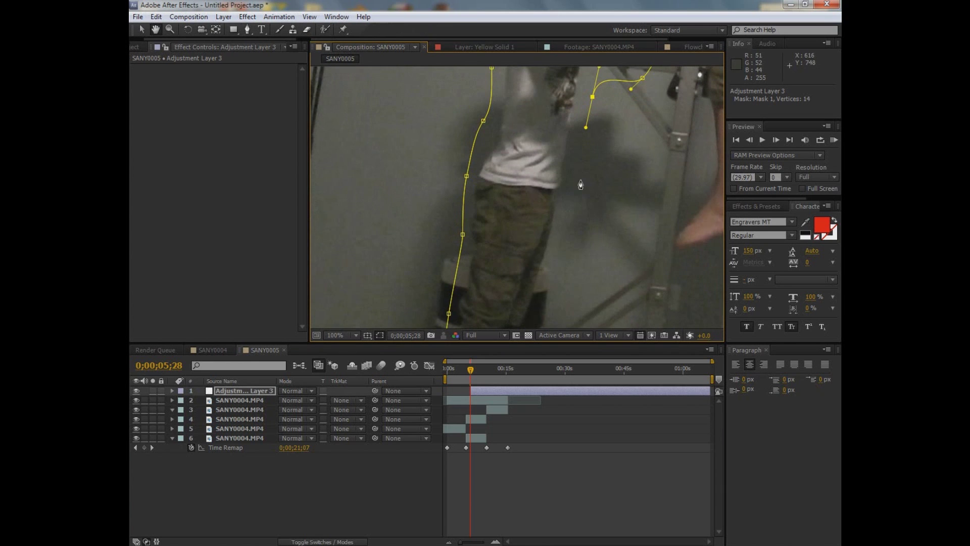
drag(570, 215, 596, 138)
drag(592, 187, 591, 204)
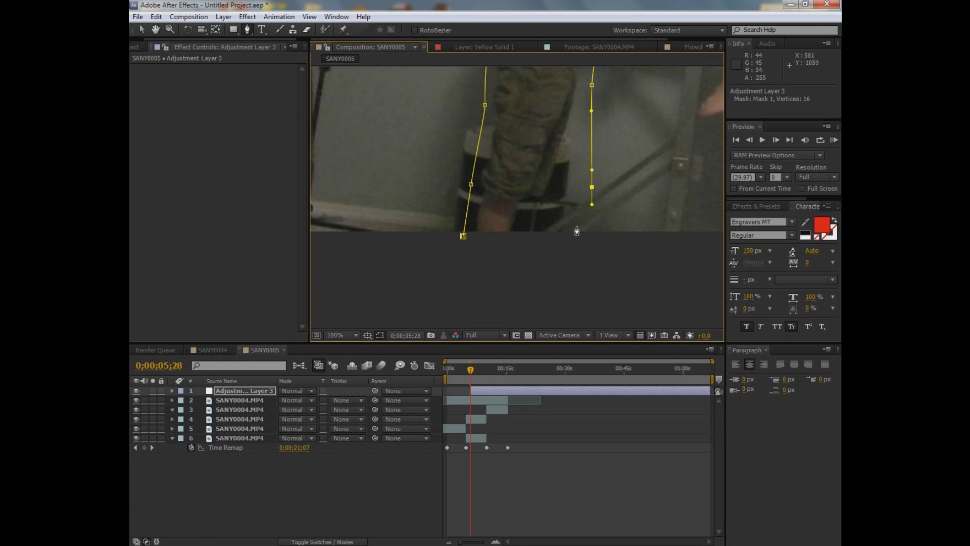
drag(554, 238, 552, 253)
click(463, 236)
key(space)
drag(469, 101, 462, 253)
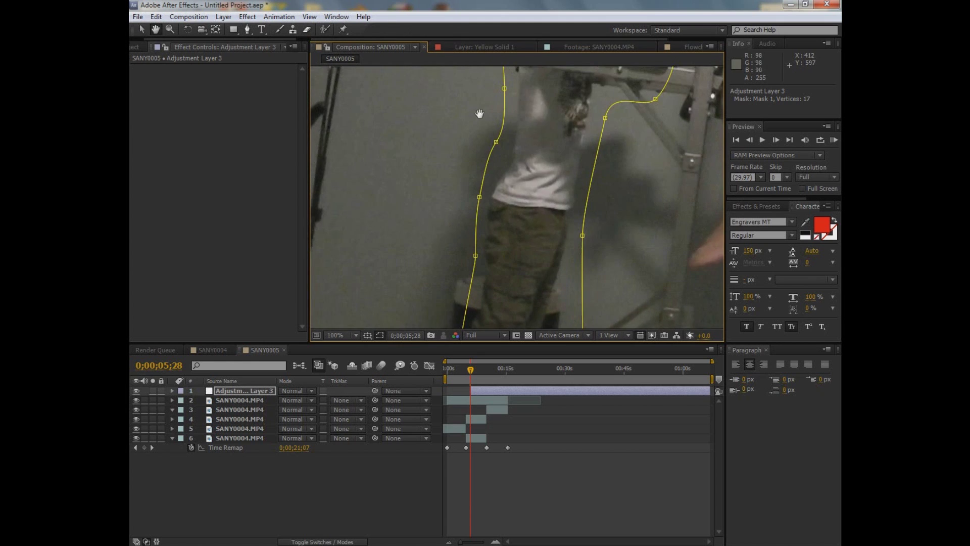
drag(507, 76, 468, 245)
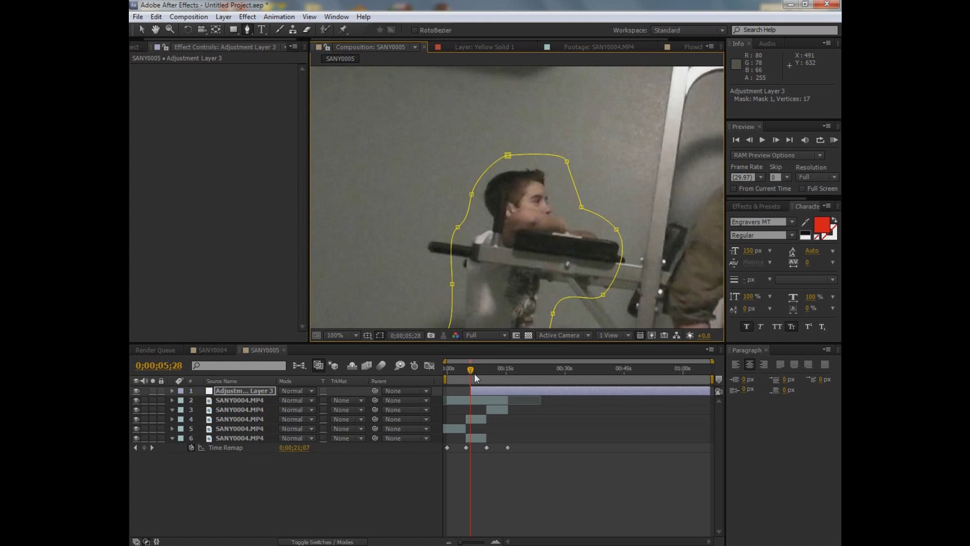
Scrub through the frozen section between 0;00;06;07 and 0;00;07;28 to check the mask against the leaning person.
drag(474, 373, 475, 365)
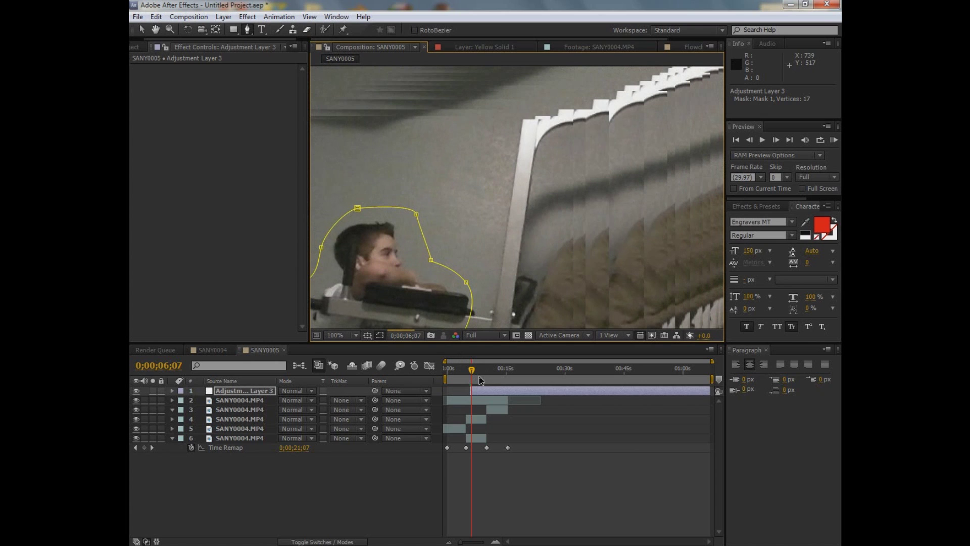
click(478, 372)
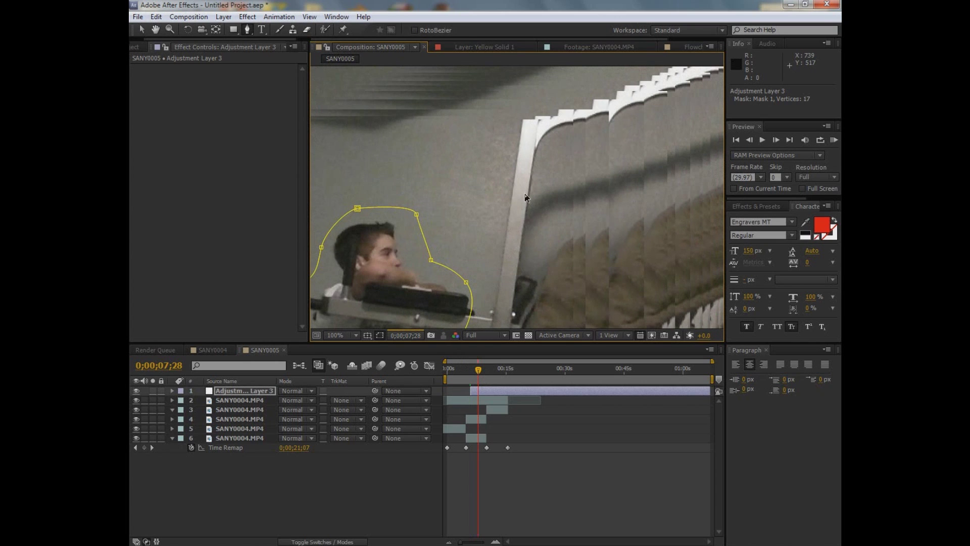
scroll(519, 155, down, 2)
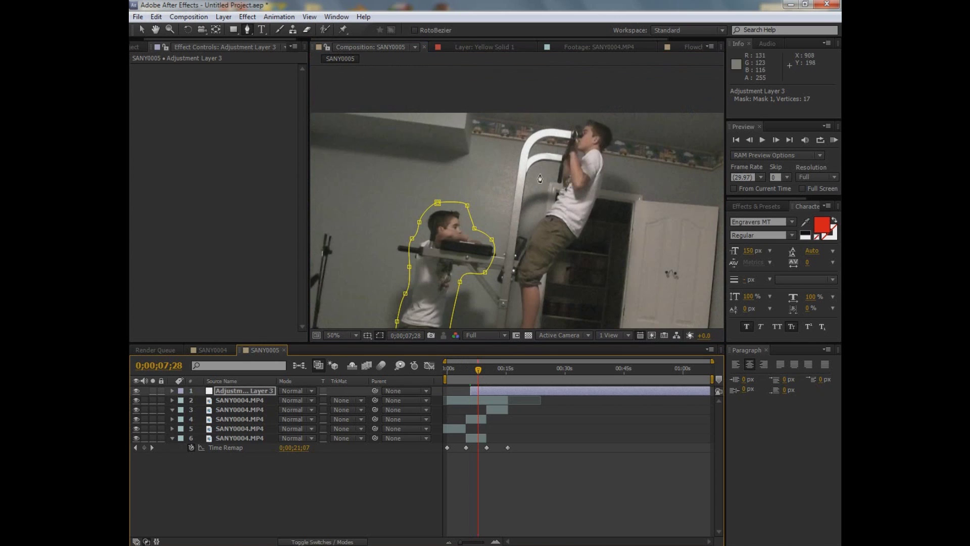
drag(479, 372, 473, 371)
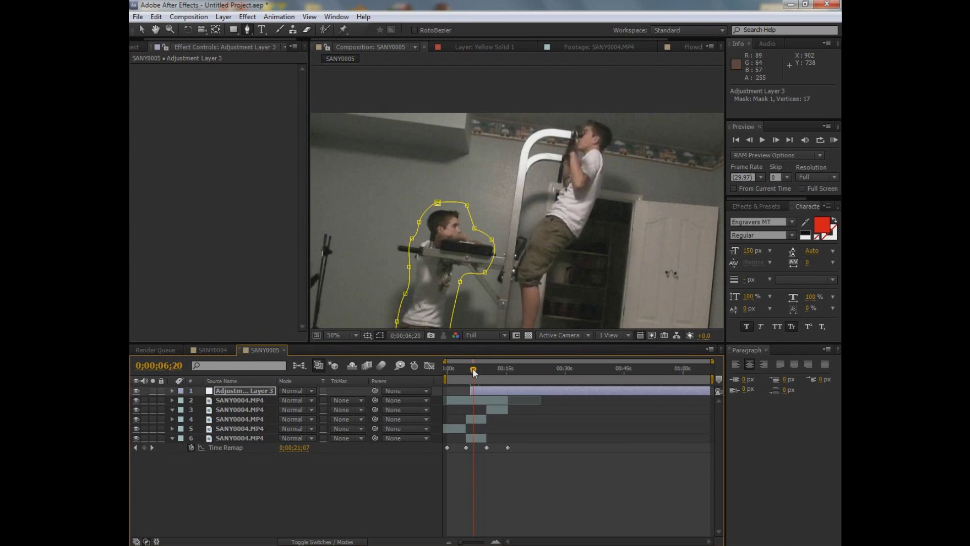
Move the adjustment layer earlier and trim it to run from 0;00;00;25 to 0;00;02;16, returning to its in point.
drag(472, 370, 473, 386)
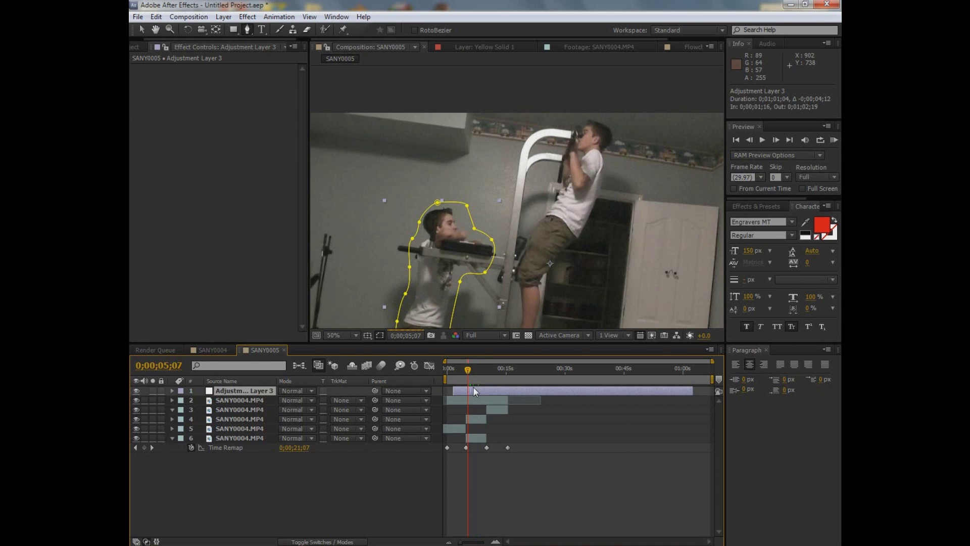
click(457, 370)
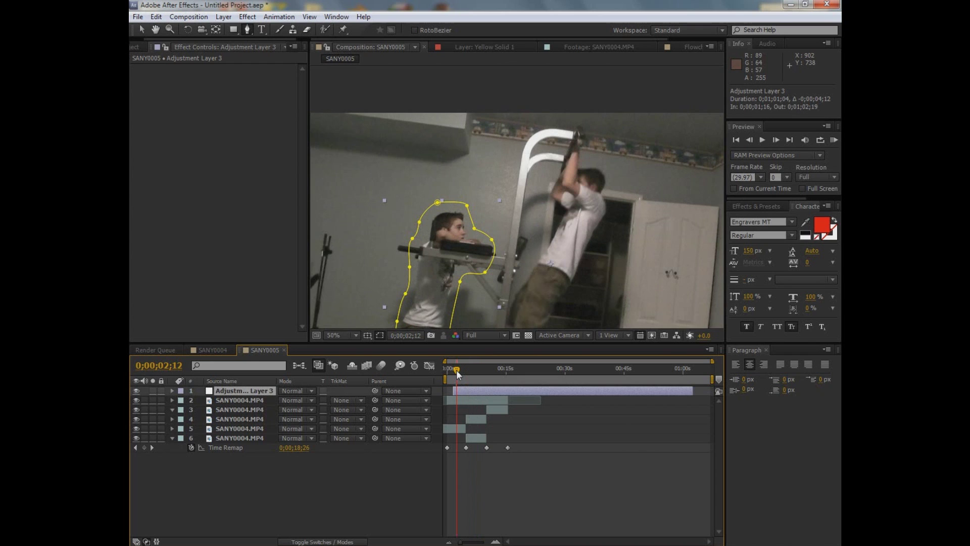
drag(457, 370, 452, 374)
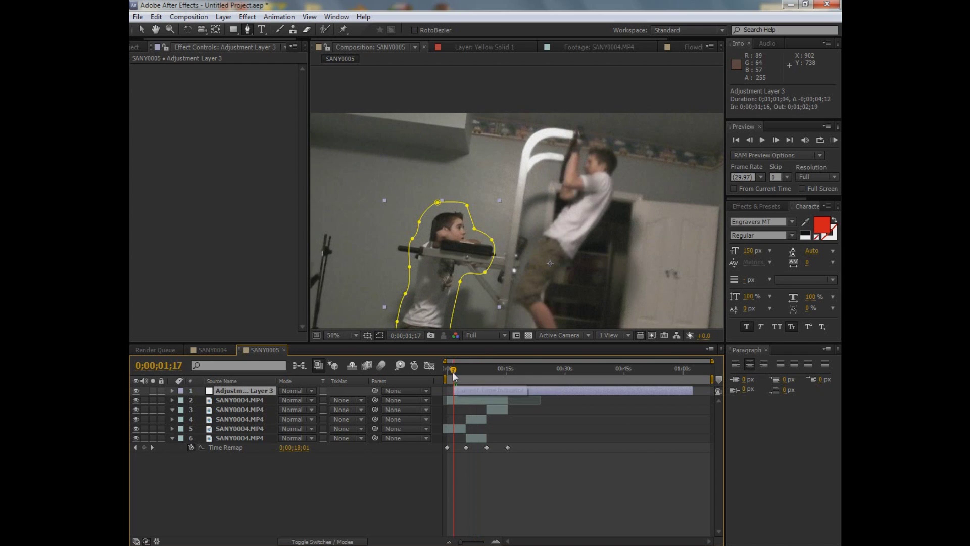
drag(453, 372, 450, 371)
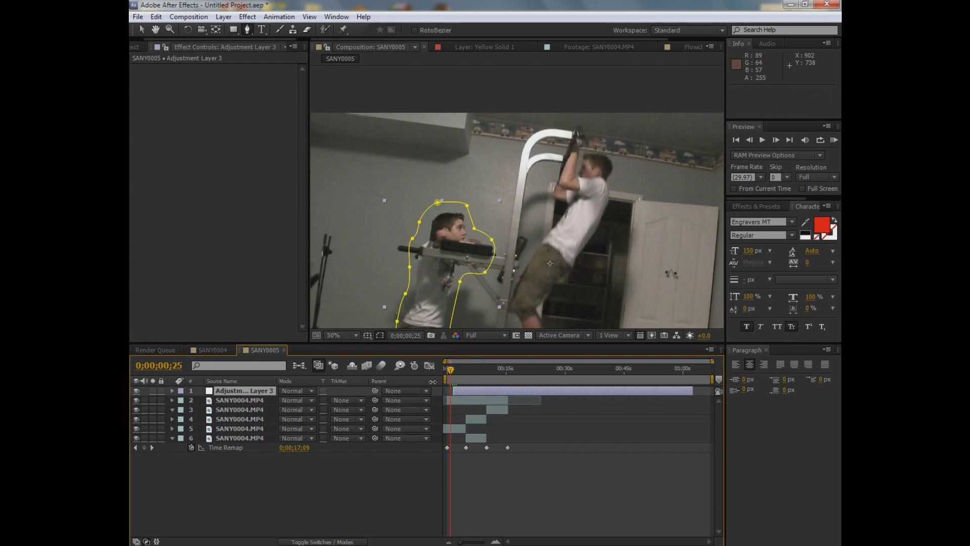
drag(453, 369, 458, 368)
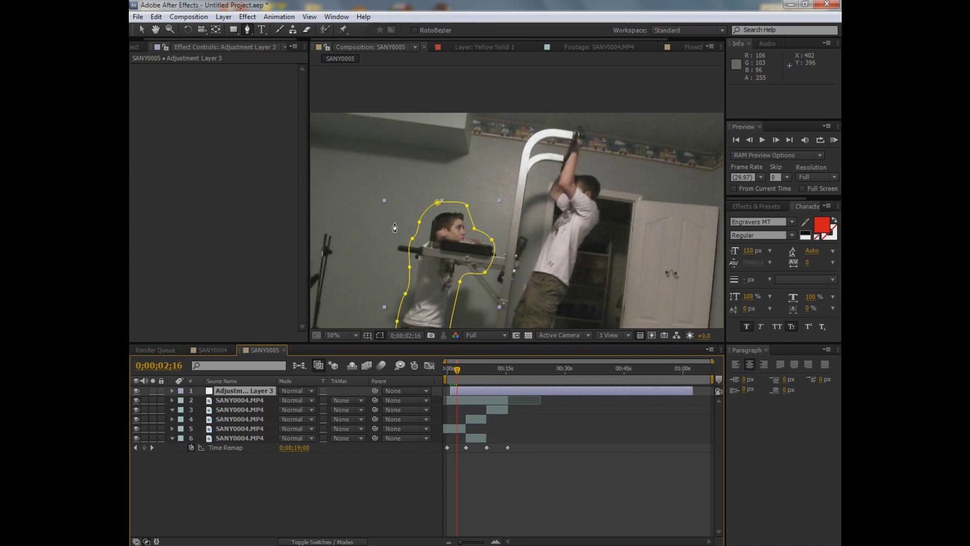
key(alt+bracketright)
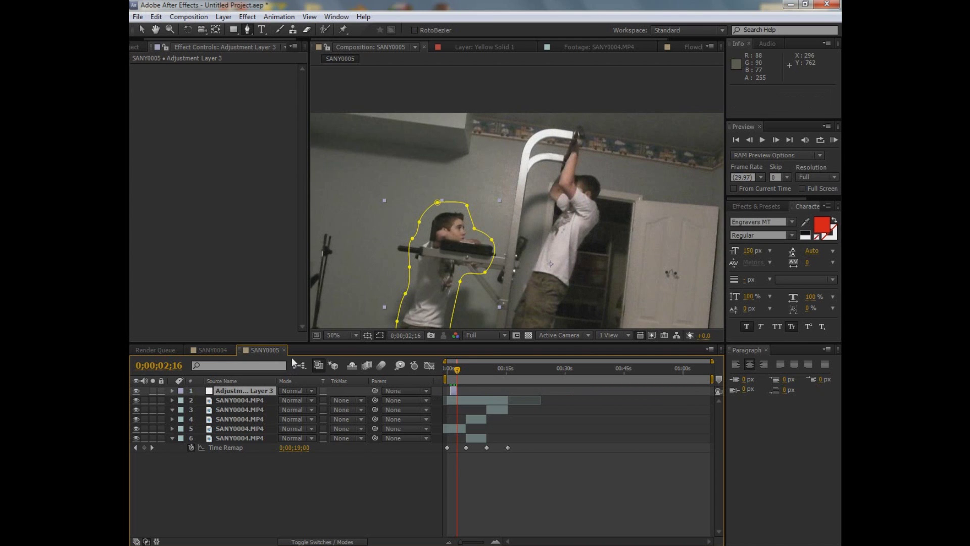
key(i)
Apply Box Blur to the masked adjustment layer and set a Blur Radius keyframe of 0.0 at 0;00;00;25.
click(239, 17)
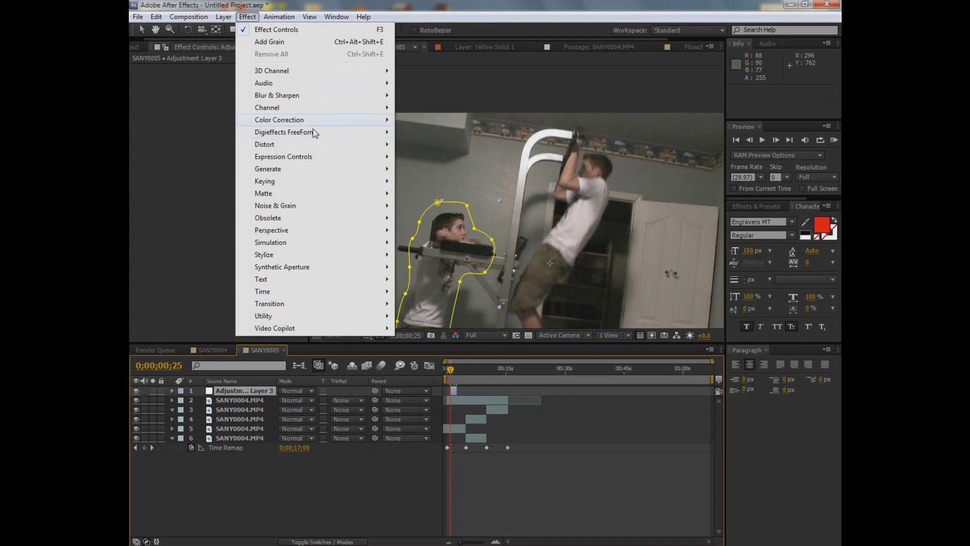
mouse_move(319, 95)
click(439, 109)
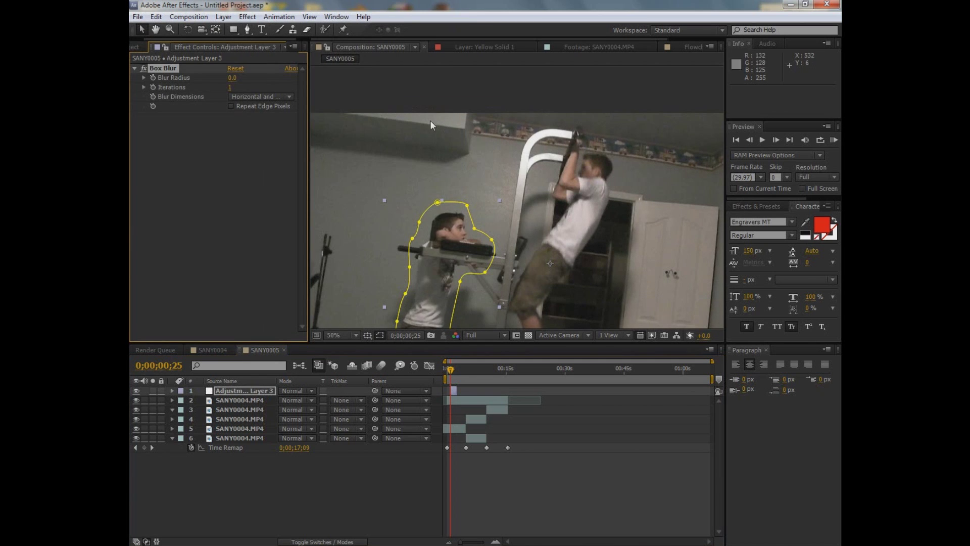
drag(487, 274, 510, 224)
key(v)
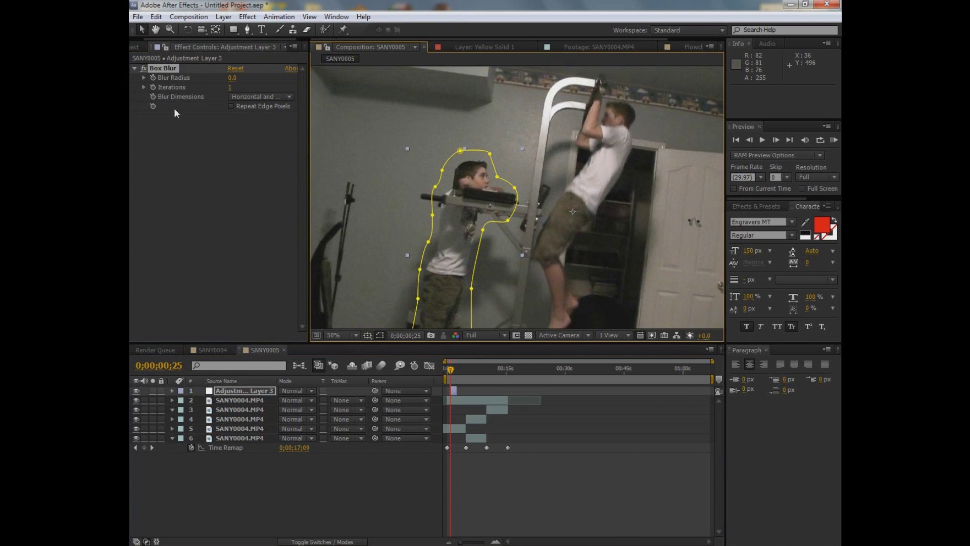
click(154, 79)
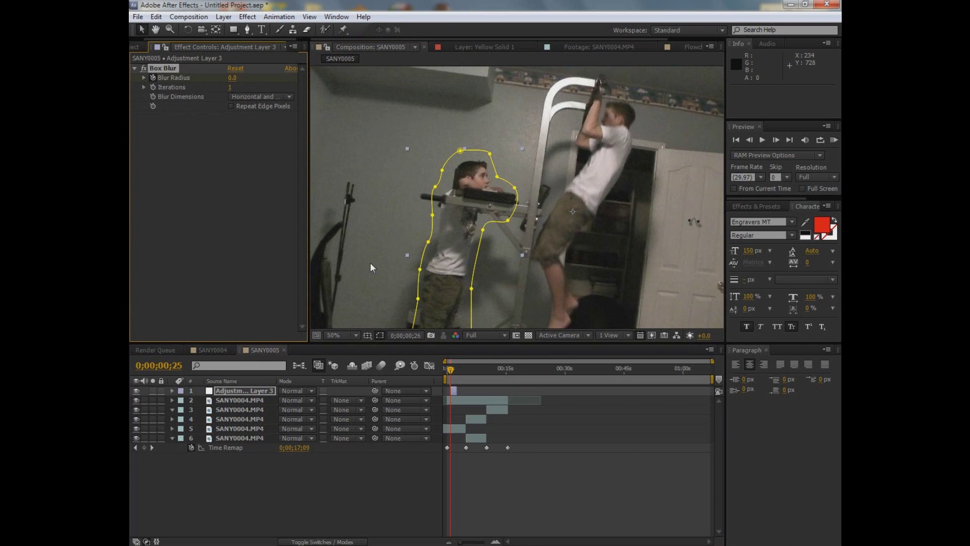
Keyframe the adjustment layer's Box Blur radius at 4.0 at 0;00;01;02 and reveal its keyframes in the timeline.
key(Page_Down)
key(Page_Down)
key(Page_Down)
key(Page_Down)
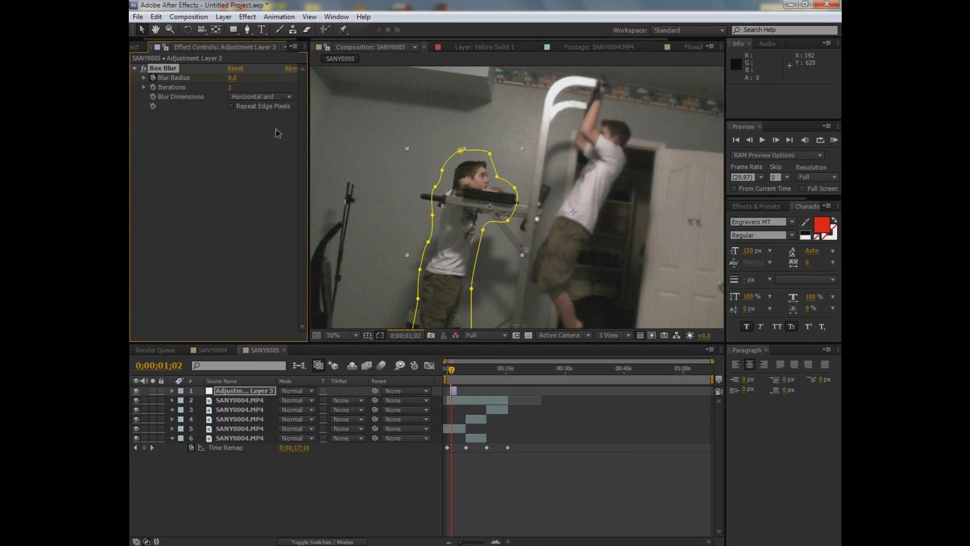
click(232, 79)
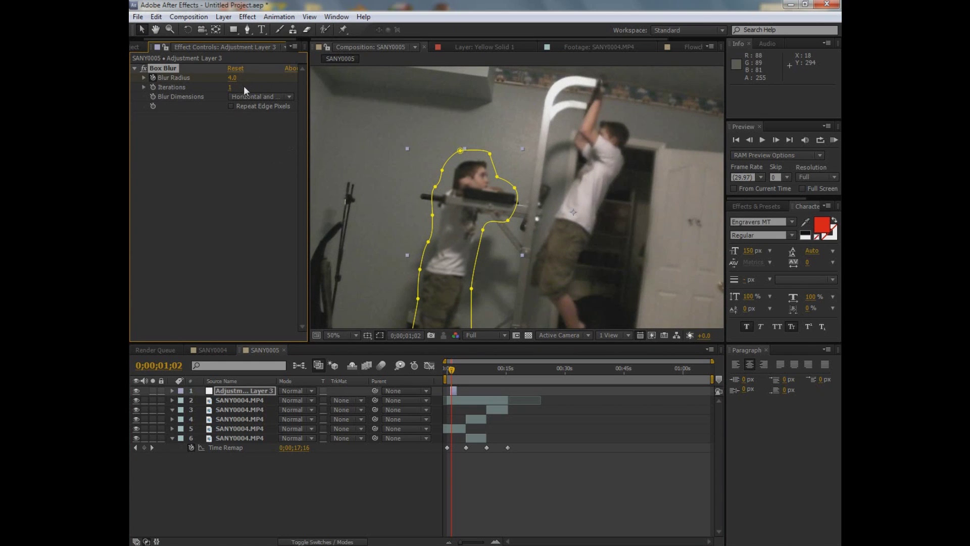
click(232, 78)
key(Return)
click(233, 106)
key(u)
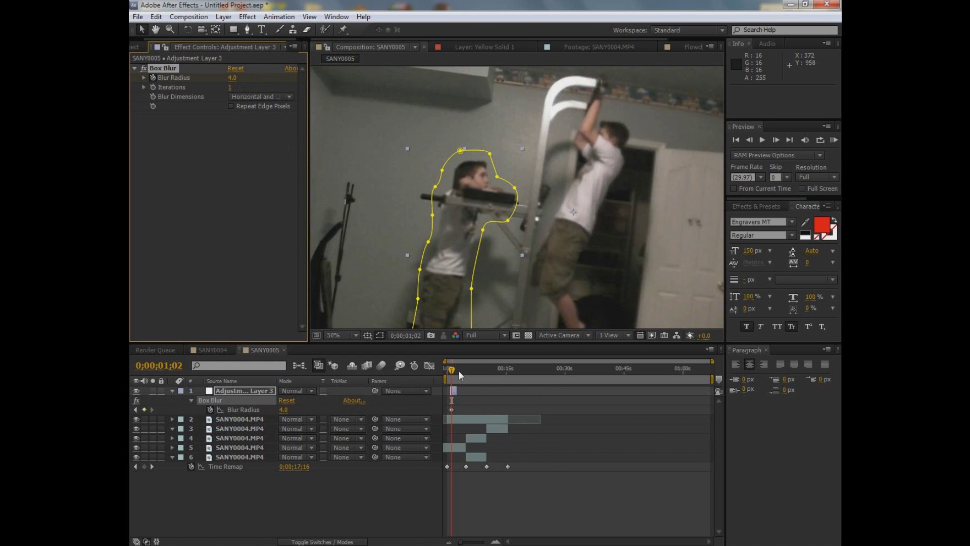
Add a Blur Radius keyframe holding 4.0 at 0;00;02;10, and set the radius to 0.0 at 0;00;02;17.
key(equal)
key(equal)
key(equal)
key(equal)
key(equal)
drag(543, 372, 564, 372)
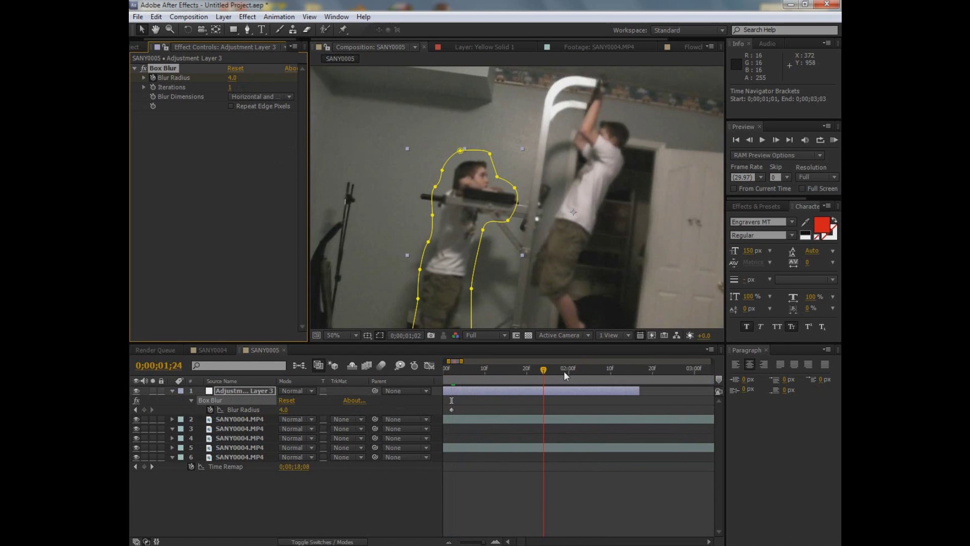
click(574, 370)
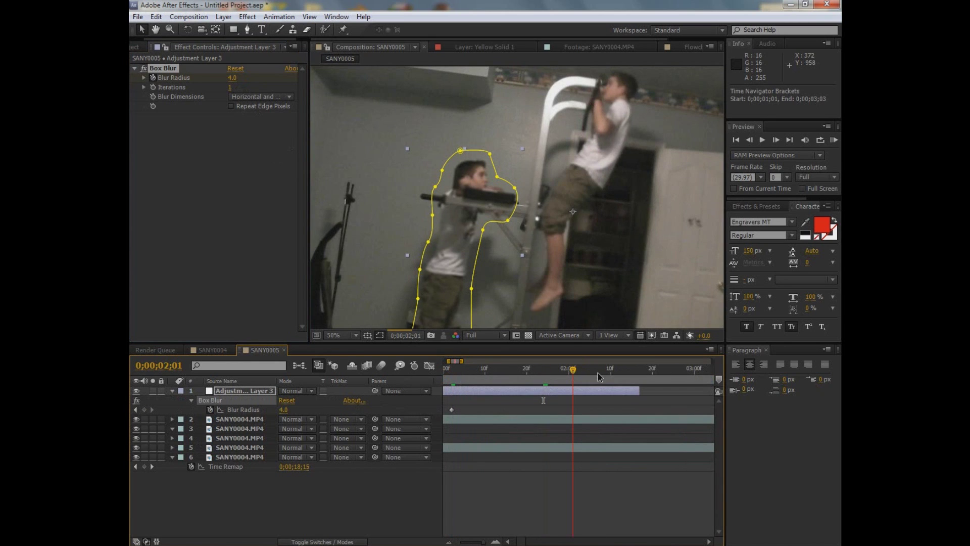
click(598, 374)
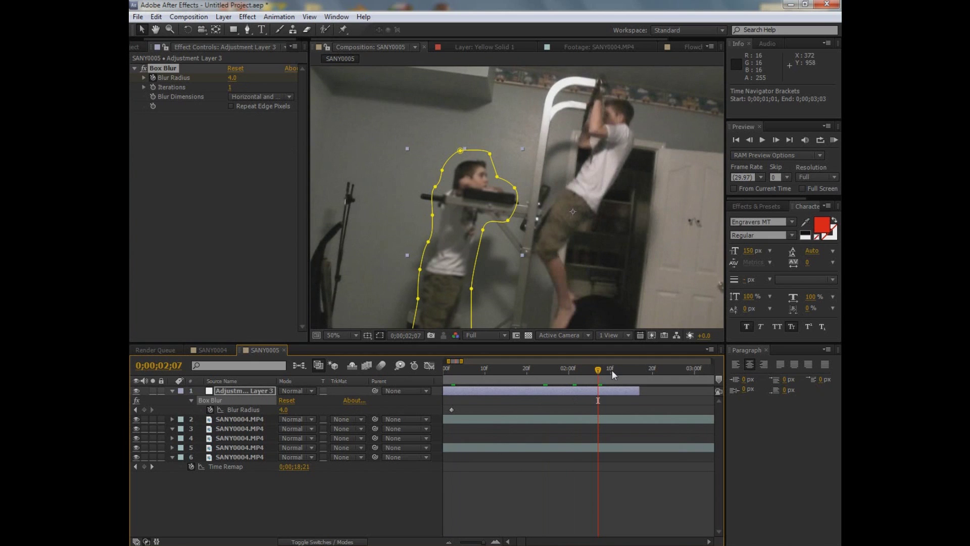
click(613, 369)
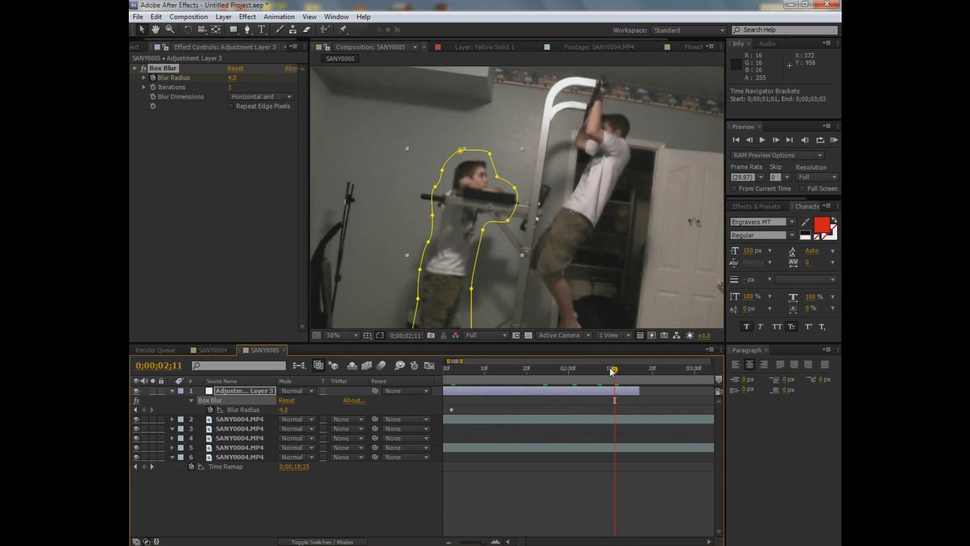
click(607, 370)
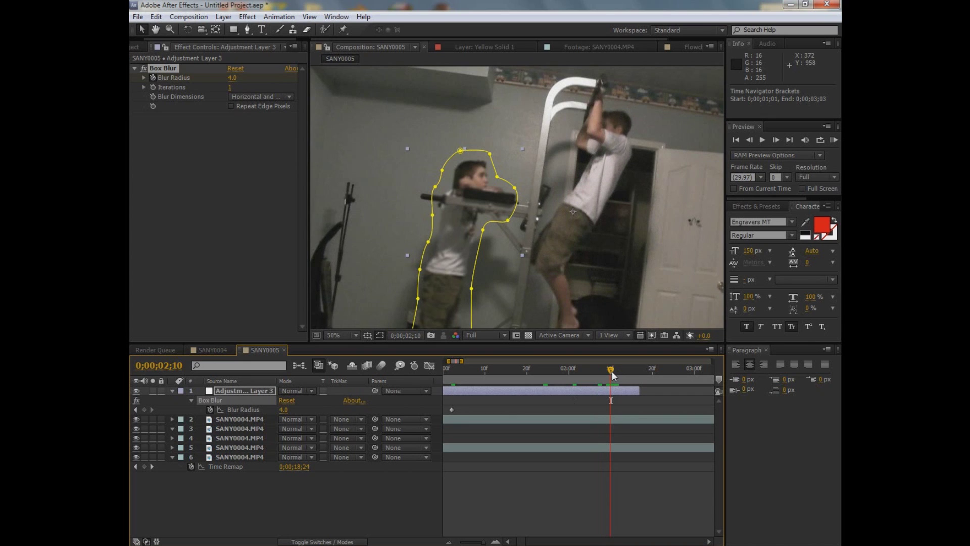
click(144, 409)
drag(648, 373, 641, 373)
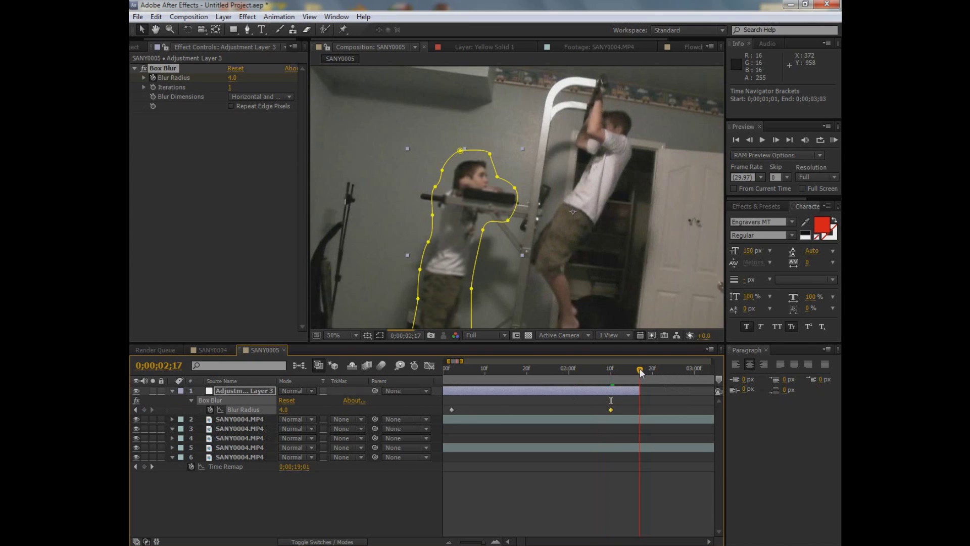
drag(284, 412, 198, 405)
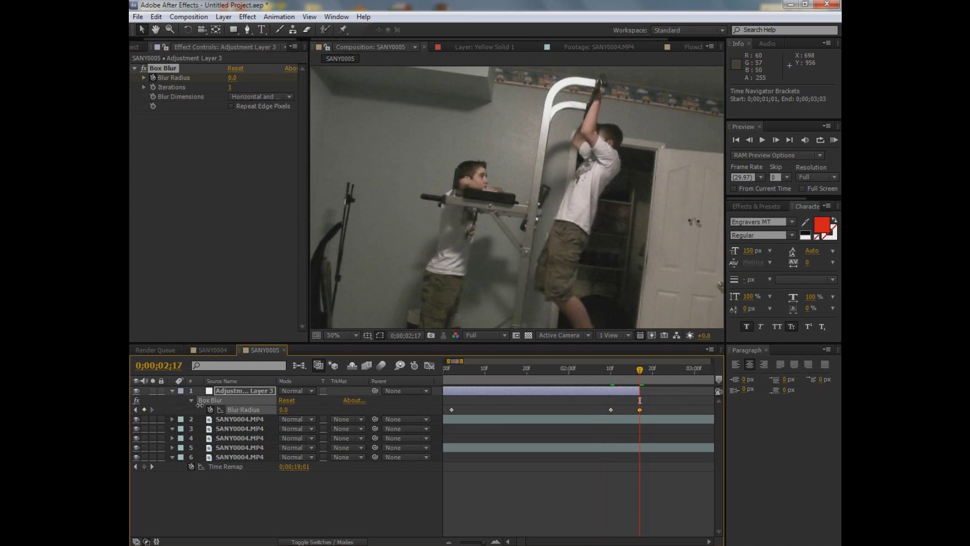
End the work area at the out point of the topmost SANY0004.MP4 layer and trim the composition to the work area.
key(minus)
key(minus)
key(minus)
drag(523, 373, 548, 384)
drag(435, 381, 450, 383)
key(minus)
key(minus)
key(minus)
key(minus)
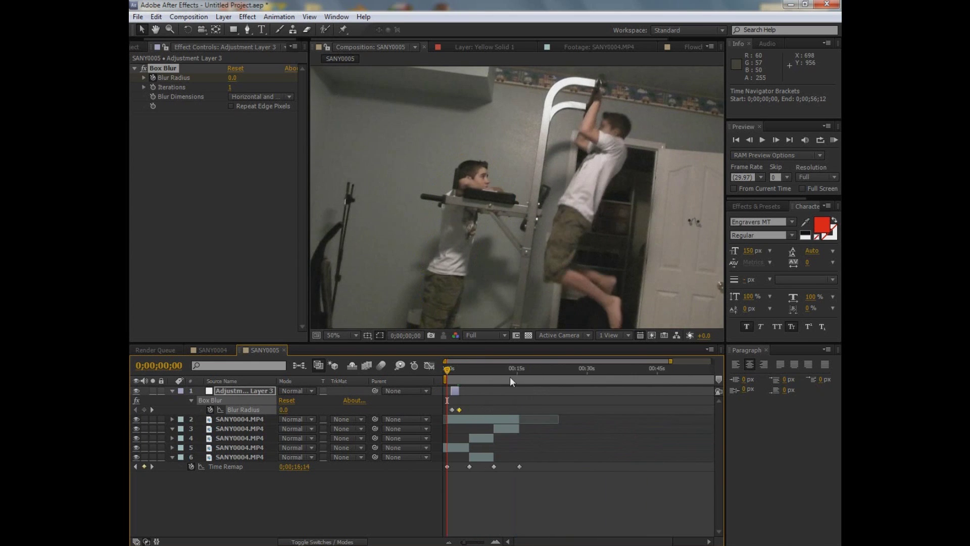
click(241, 418)
key(o)
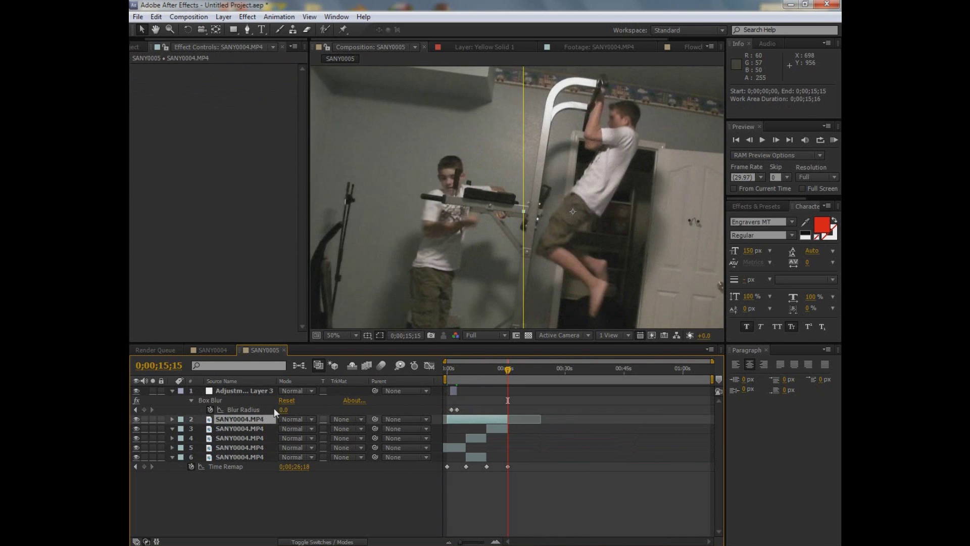
key(n)
right_click(488, 379)
click(519, 417)
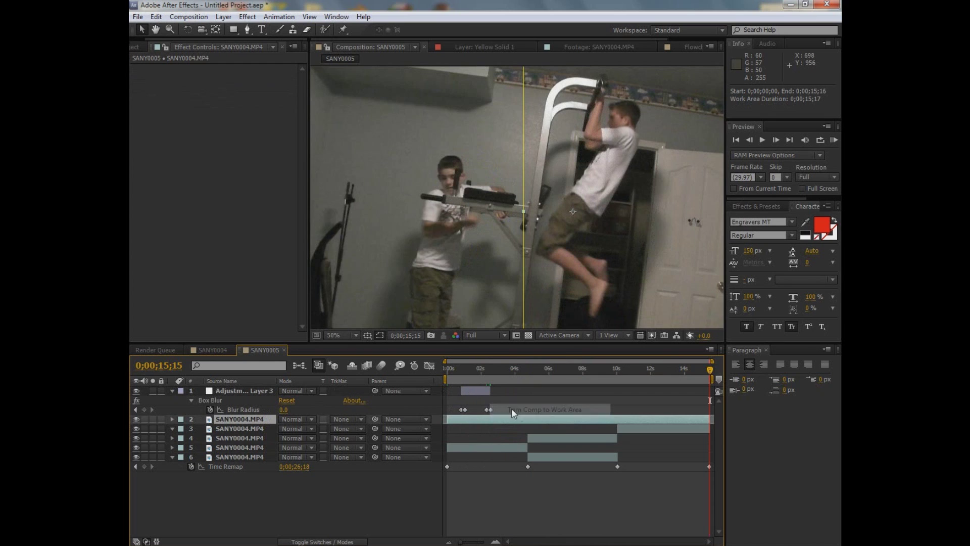
Check the trimmed composition around the blurred section near 0;00;02;04 and the segment between 0;00;05;04 and 0;00;07;05.
click(483, 376)
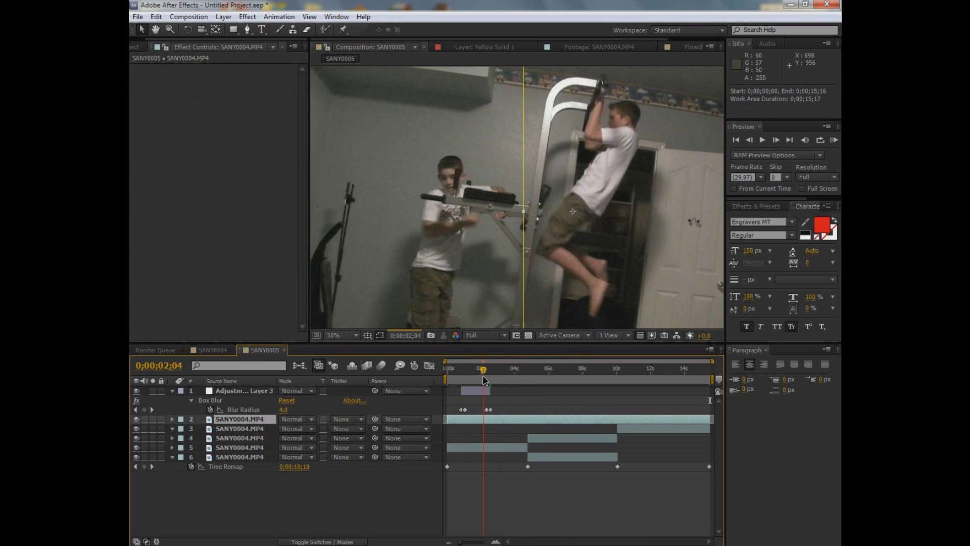
click(457, 369)
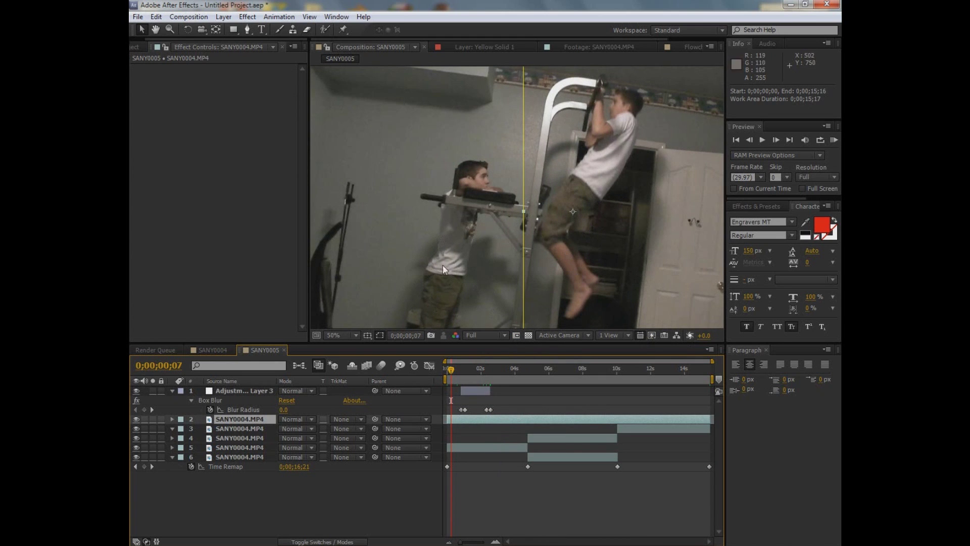
click(534, 369)
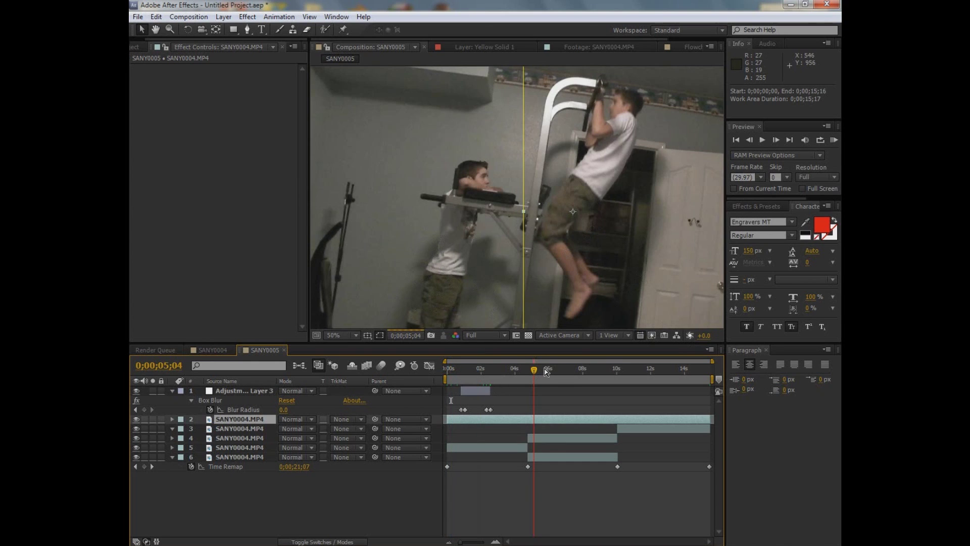
click(568, 371)
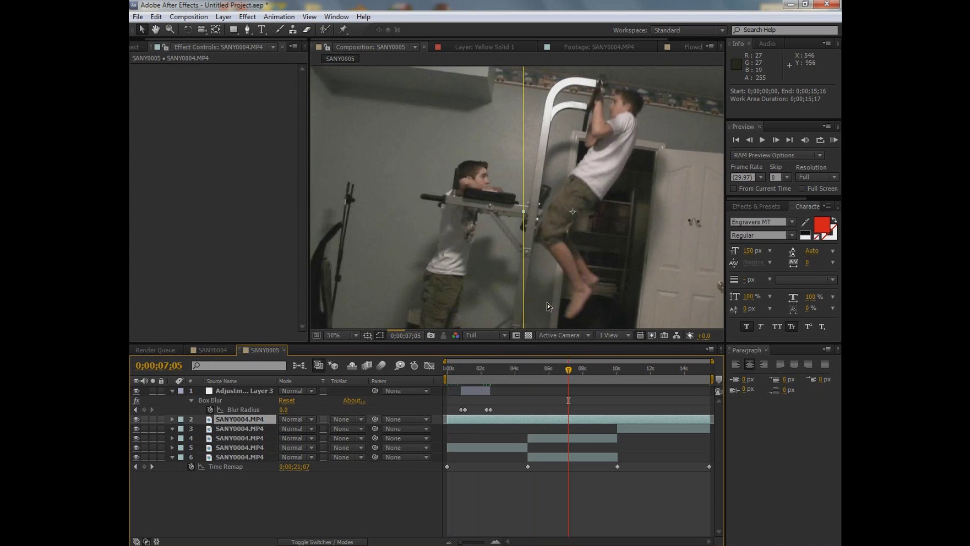